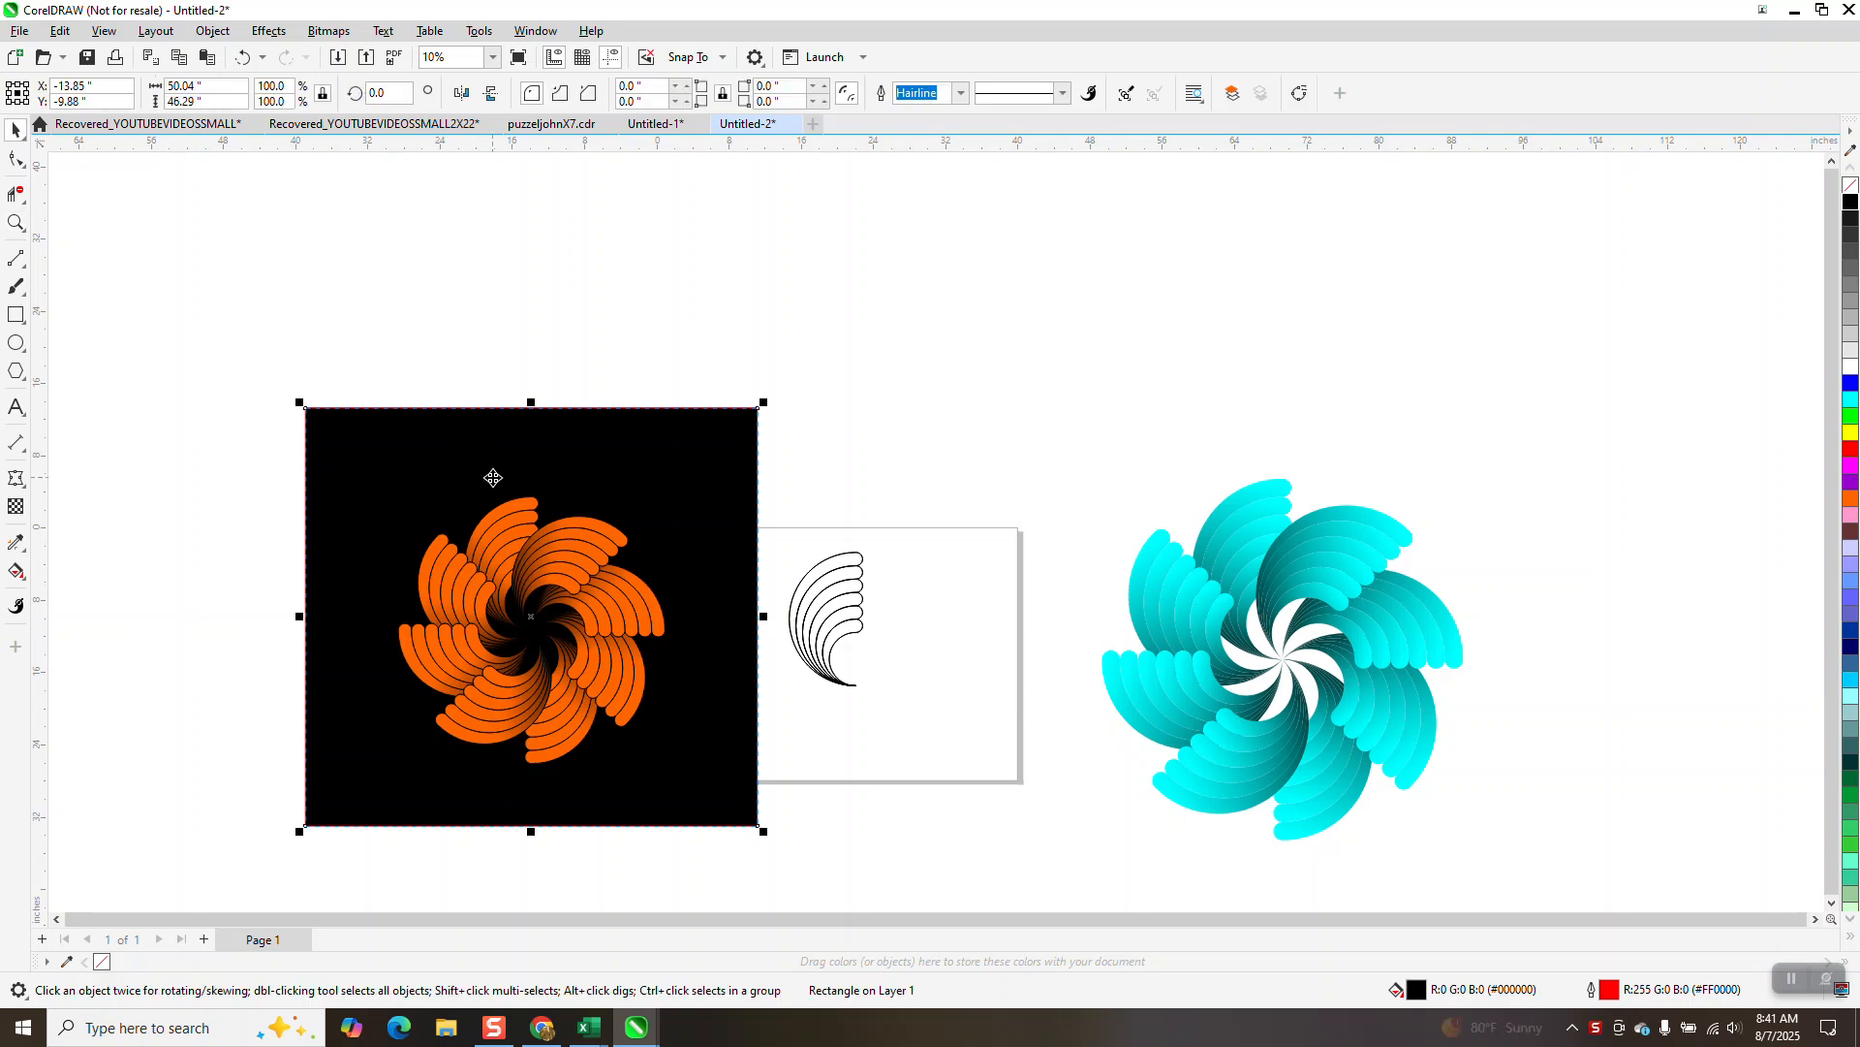
Move the black square together with its orange pinwheel off the page, up into the empty area beside it.
drag(278, 384, 774, 847)
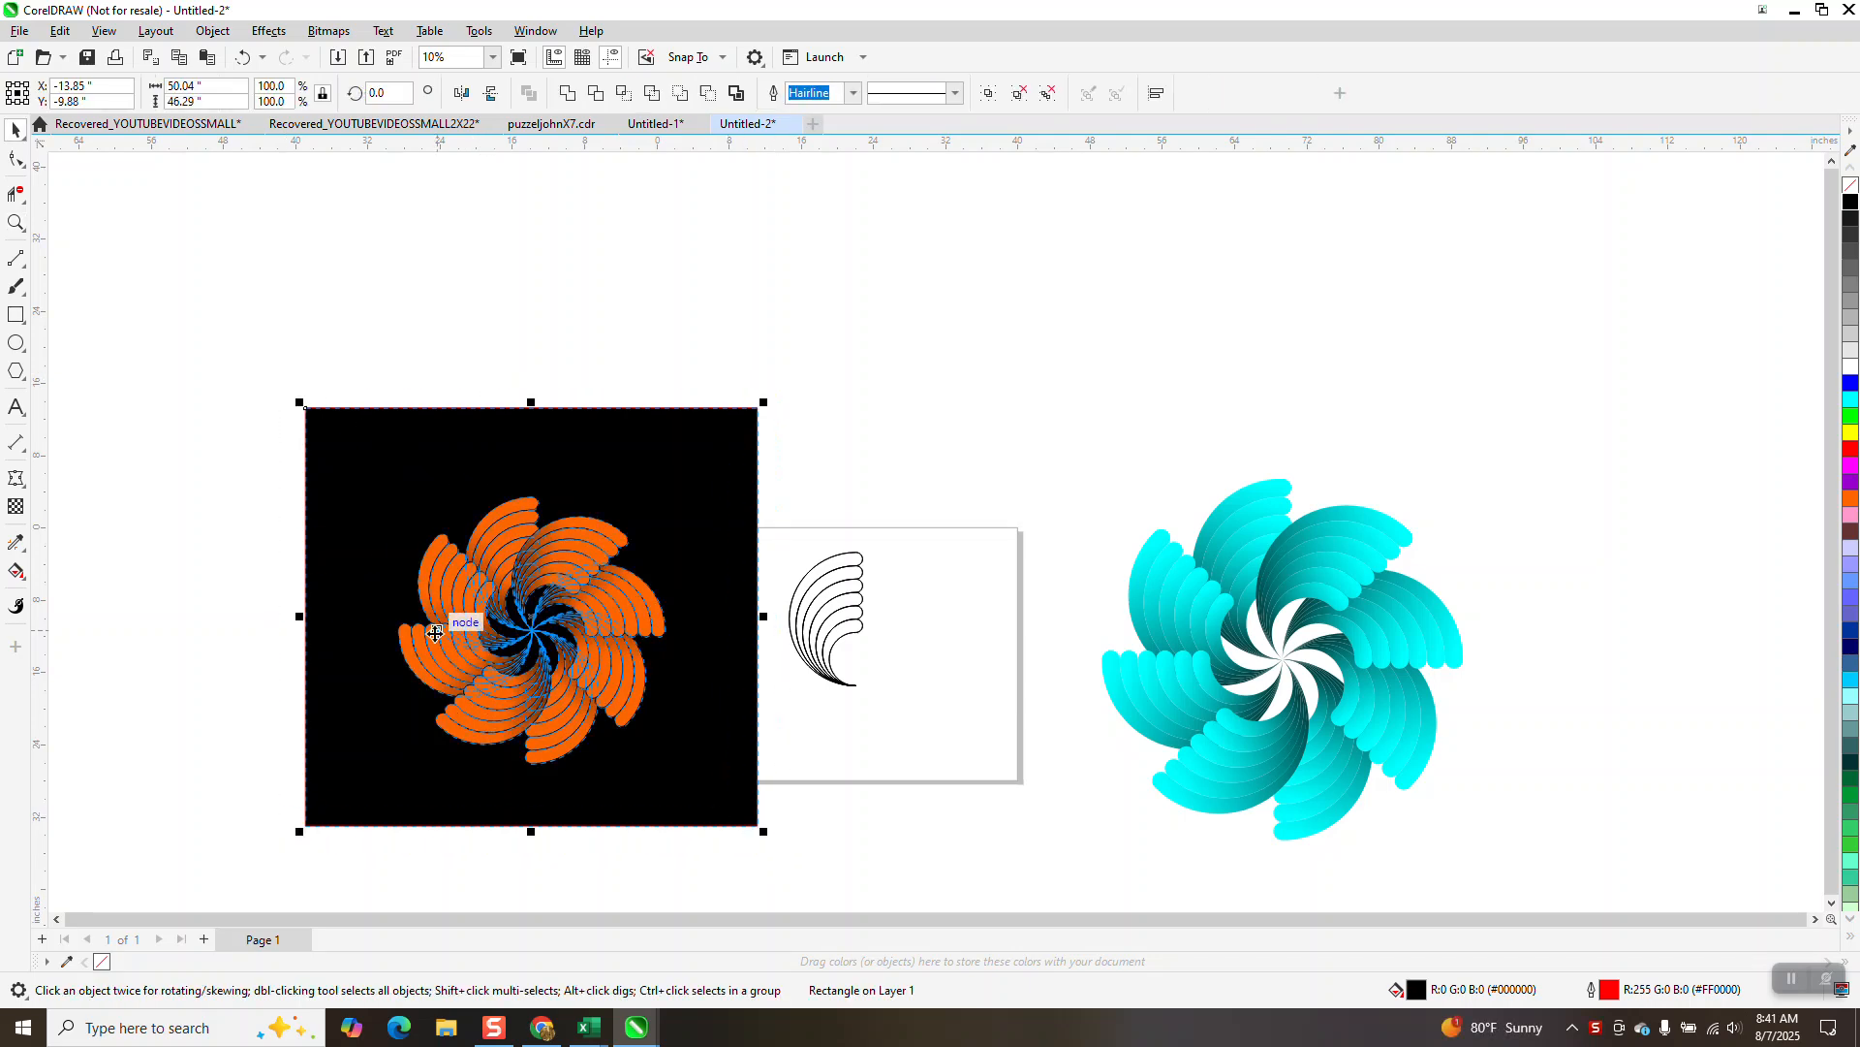
drag(510, 640, 350, 421)
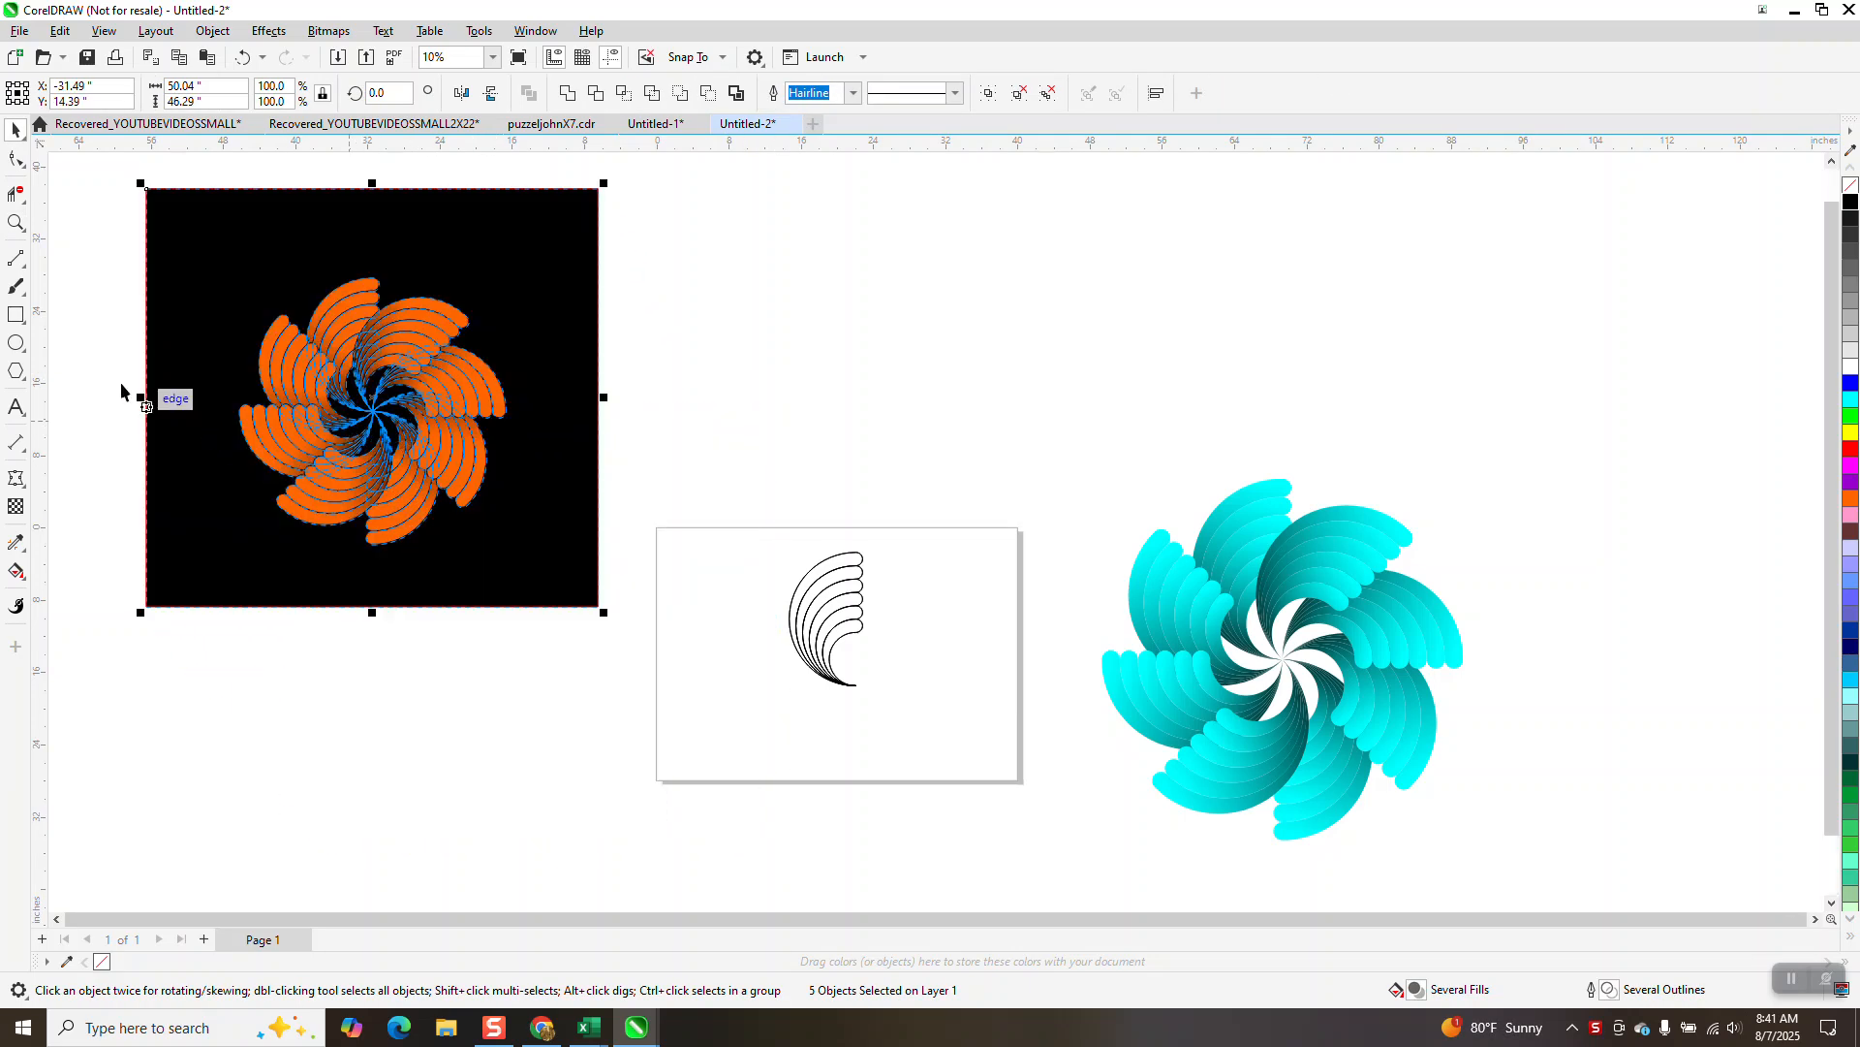
Smart Fill all six bands of the outlined petal with orange and no outline.
click(15, 223)
drag(781, 527, 932, 698)
click(16, 574)
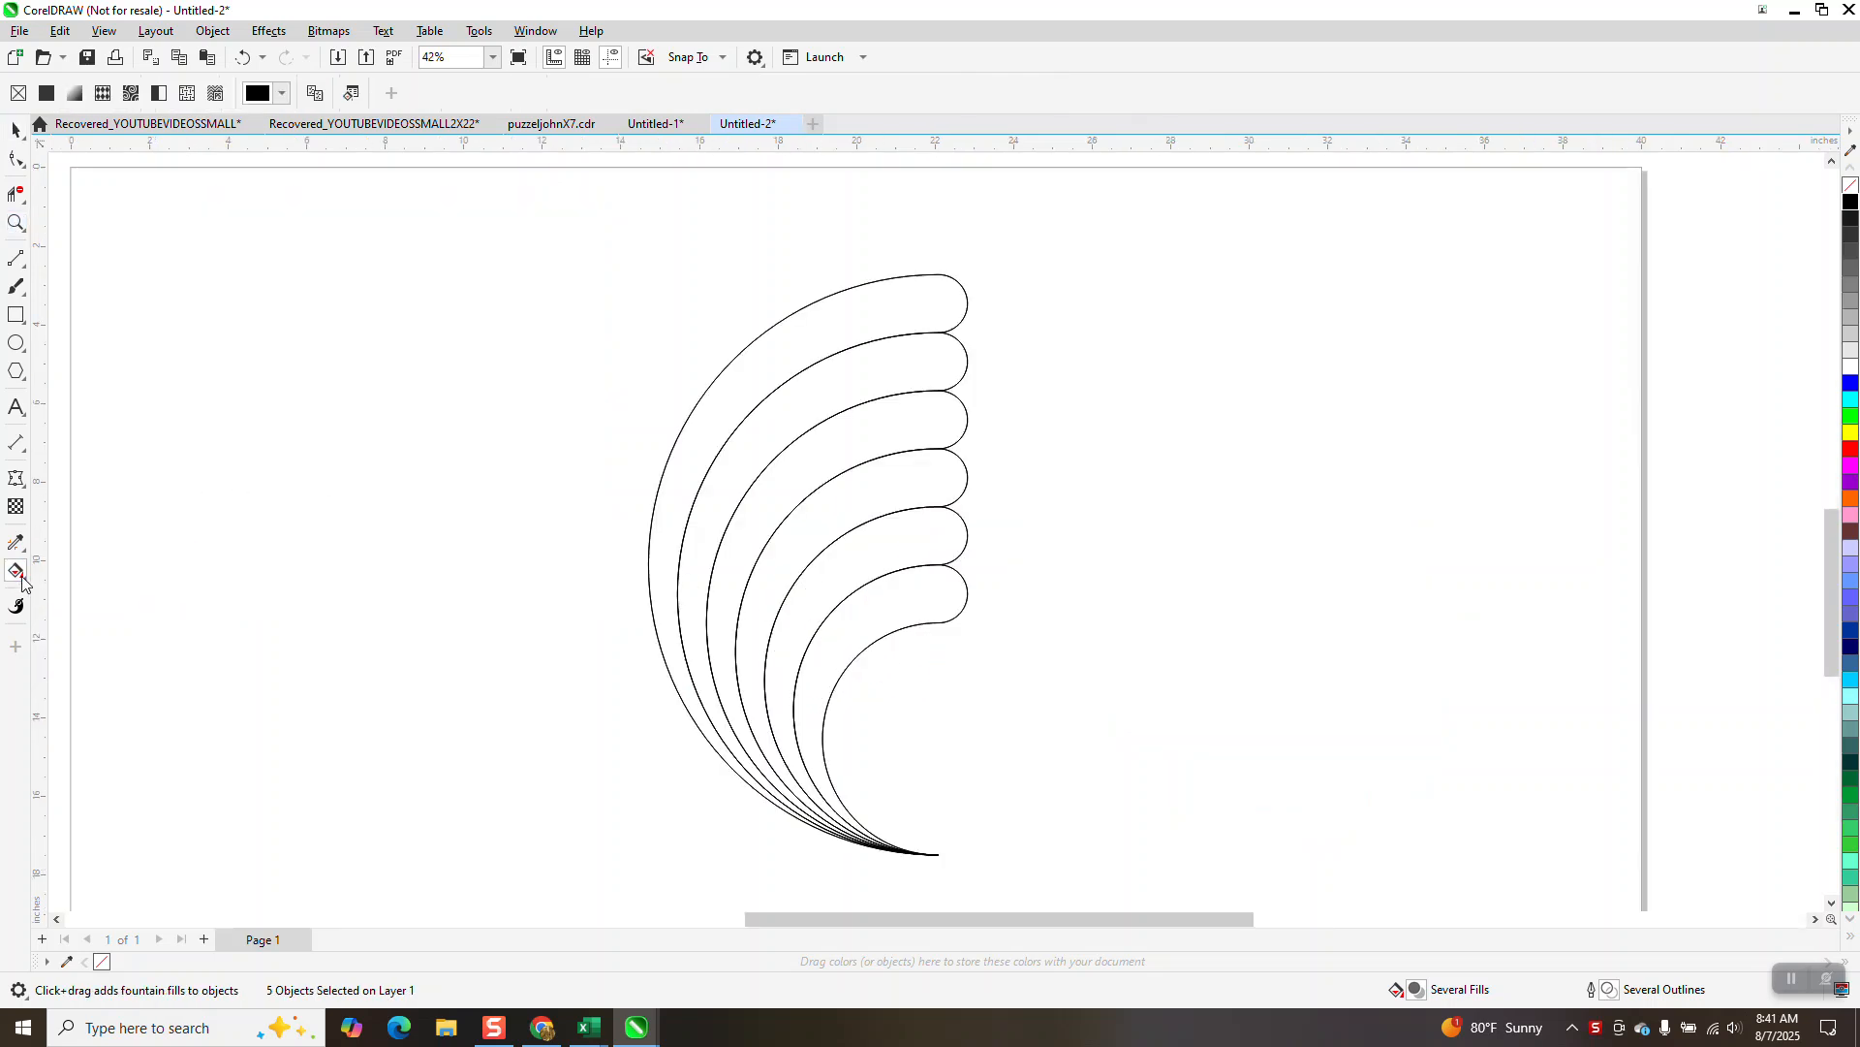
click(24, 581)
click(72, 596)
click(853, 330)
click(884, 366)
click(910, 420)
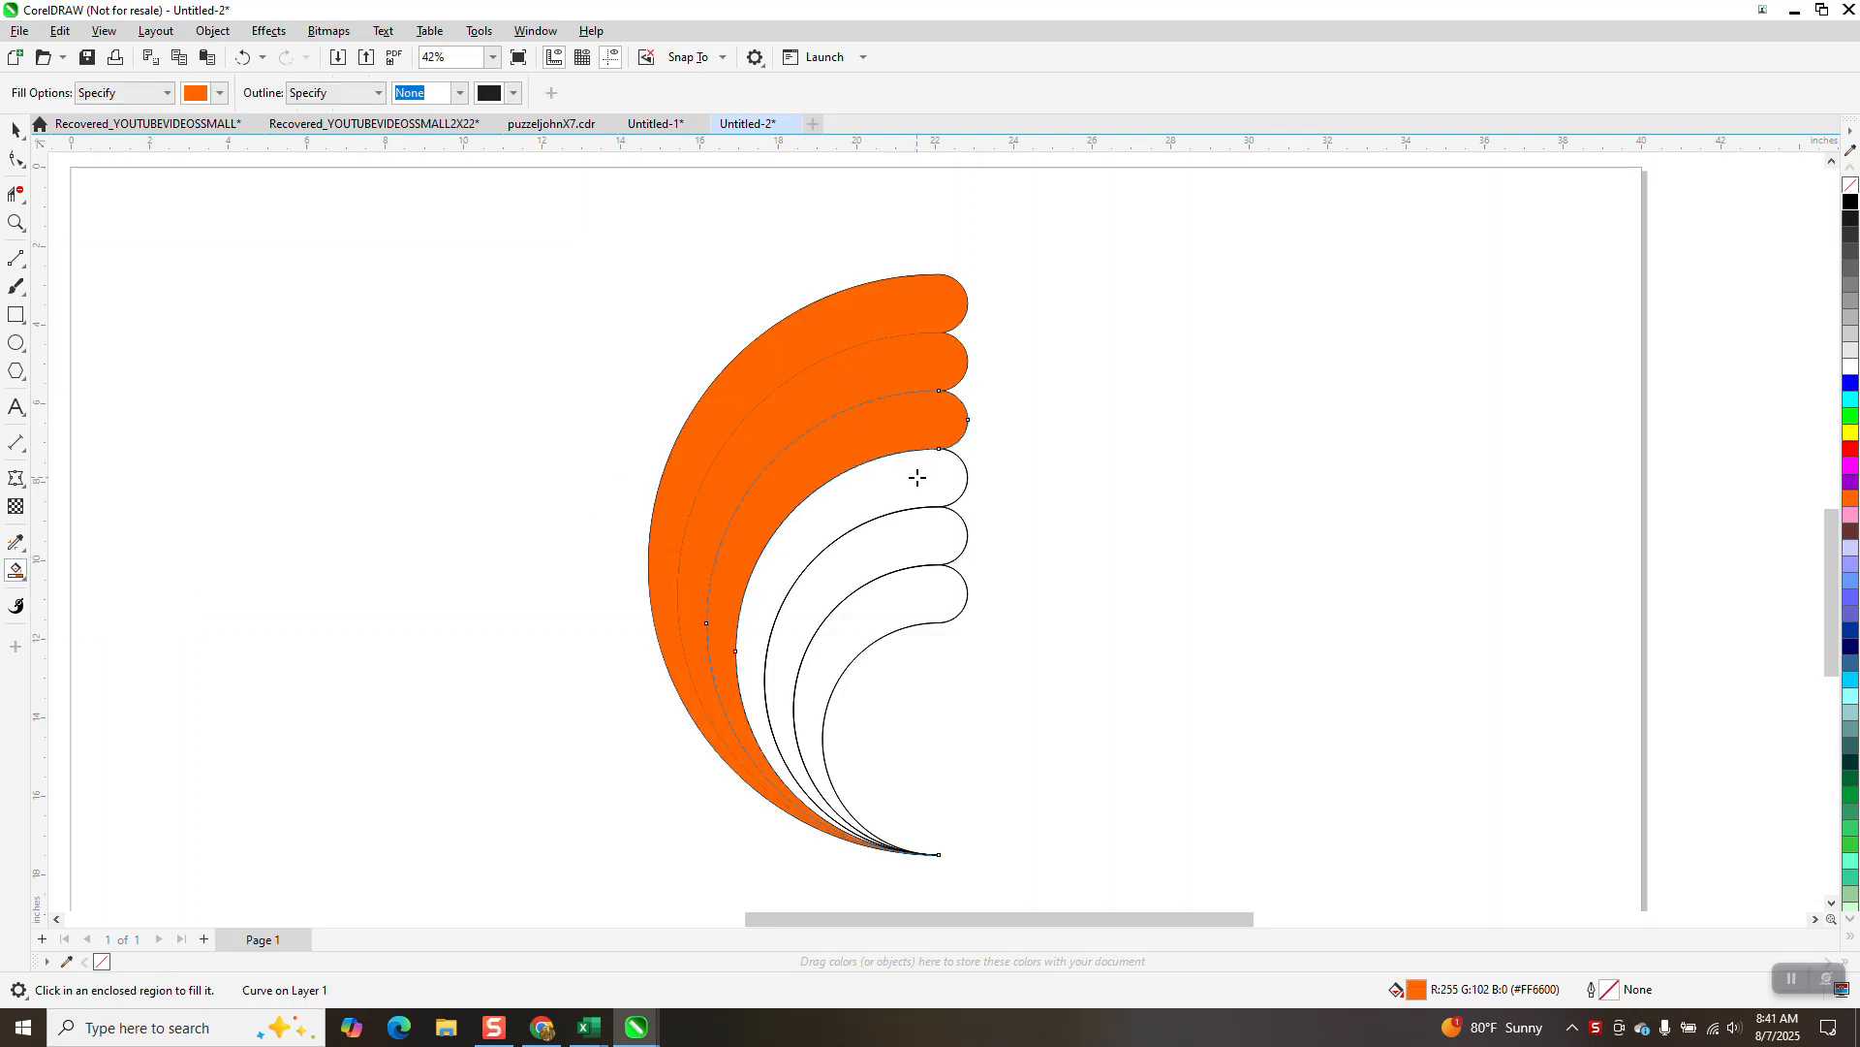
click(913, 467)
click(926, 528)
click(927, 587)
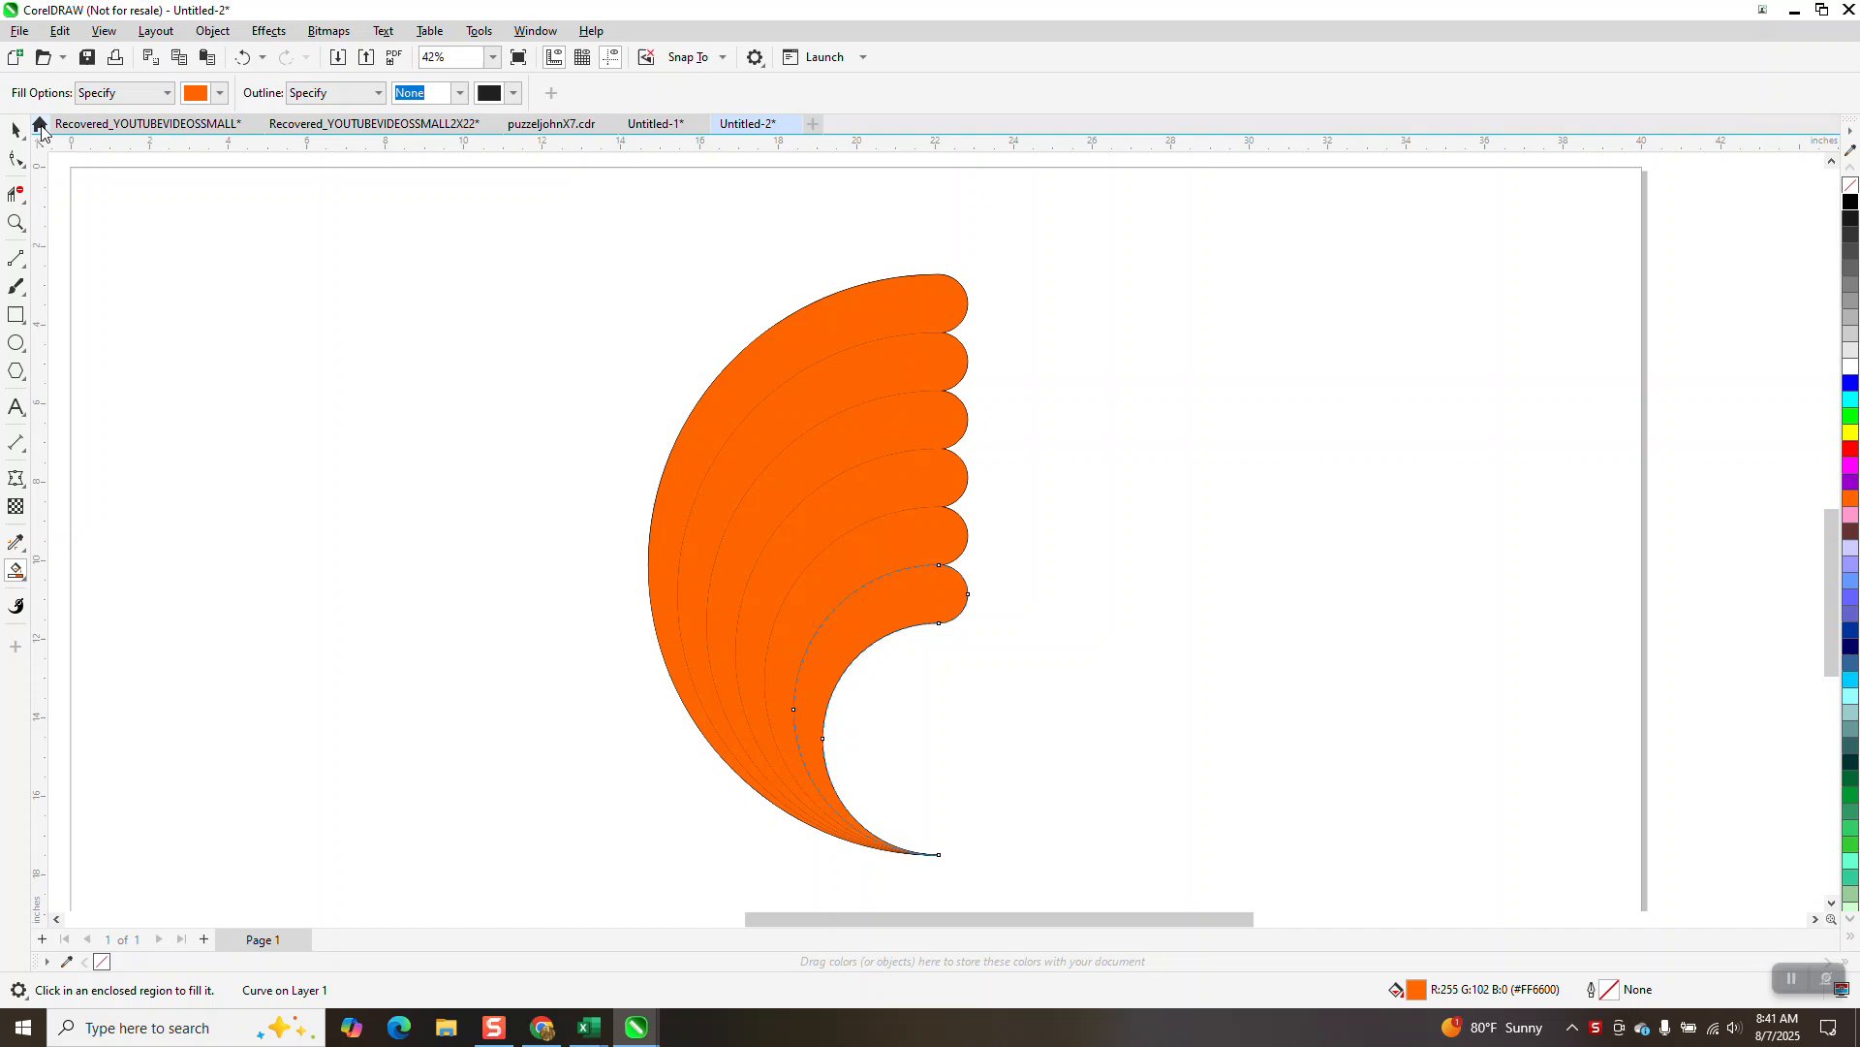
Recolor the petal's three inner bands, starting with the innermost, in yellow, green and blue.
click(16, 129)
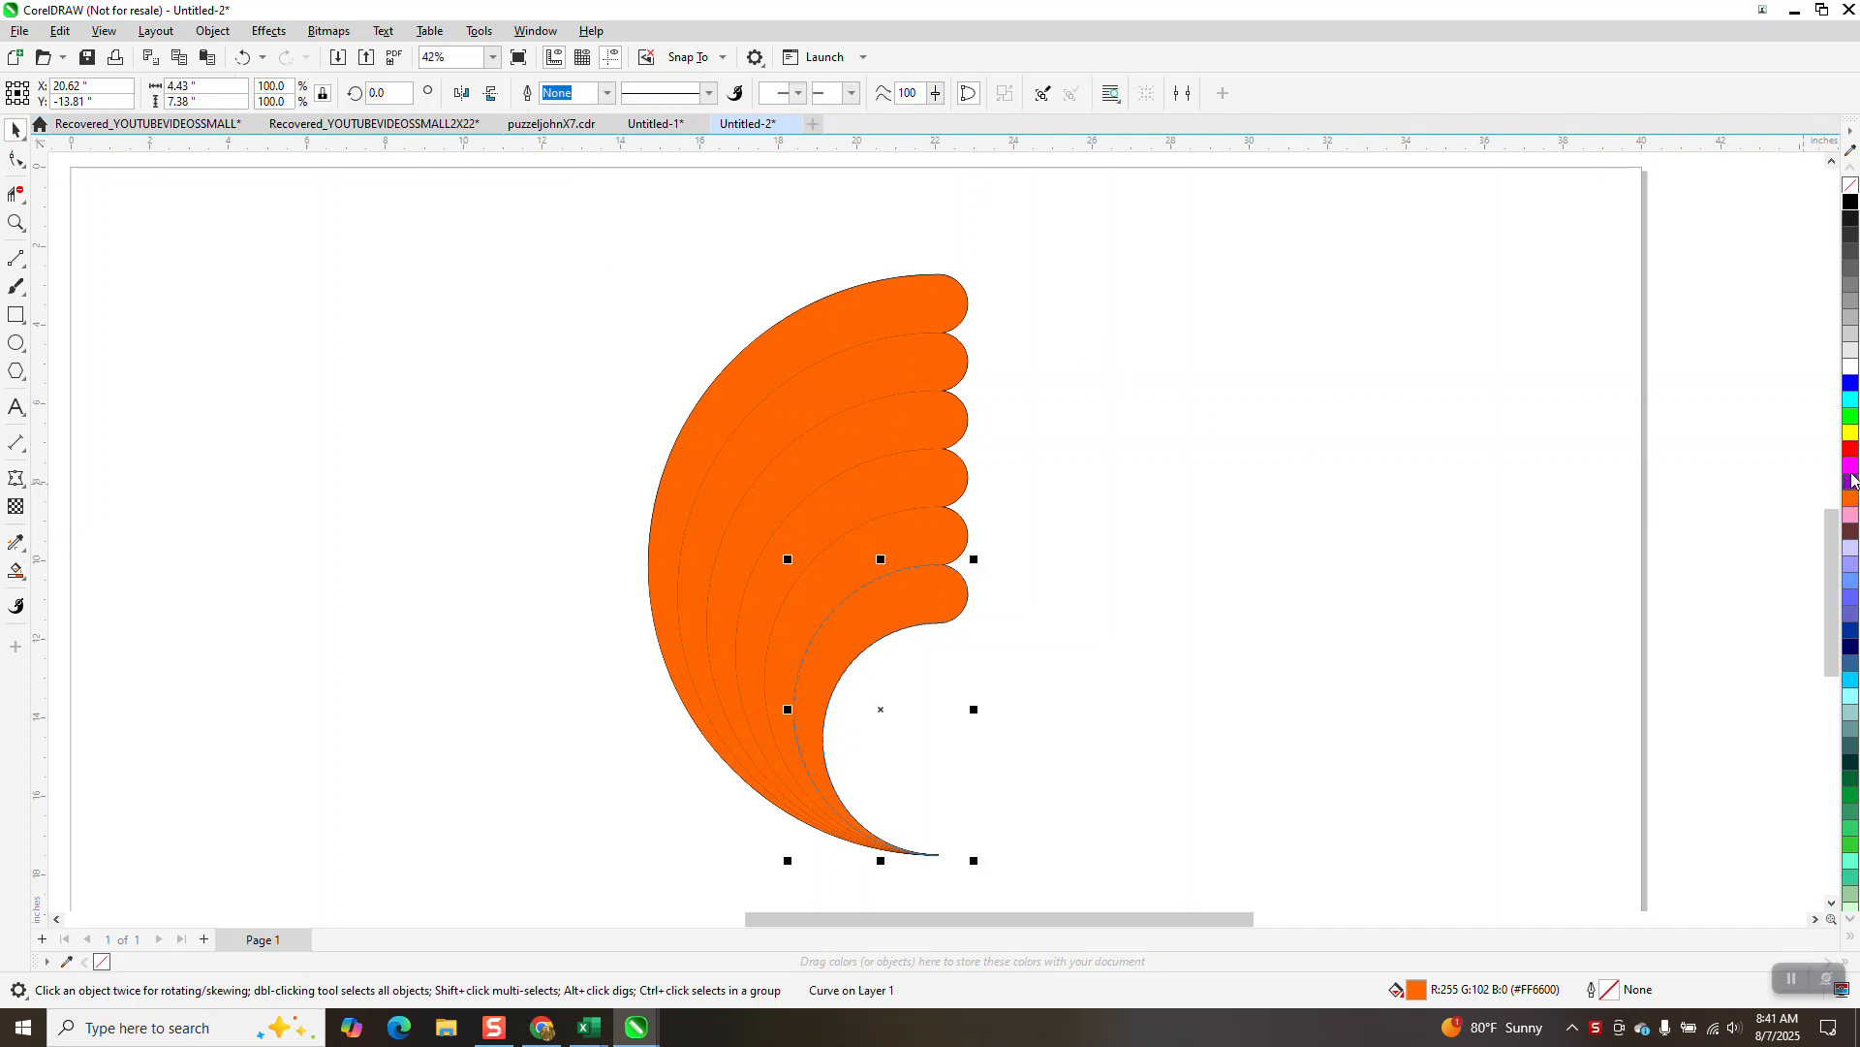
click(1850, 438)
click(959, 548)
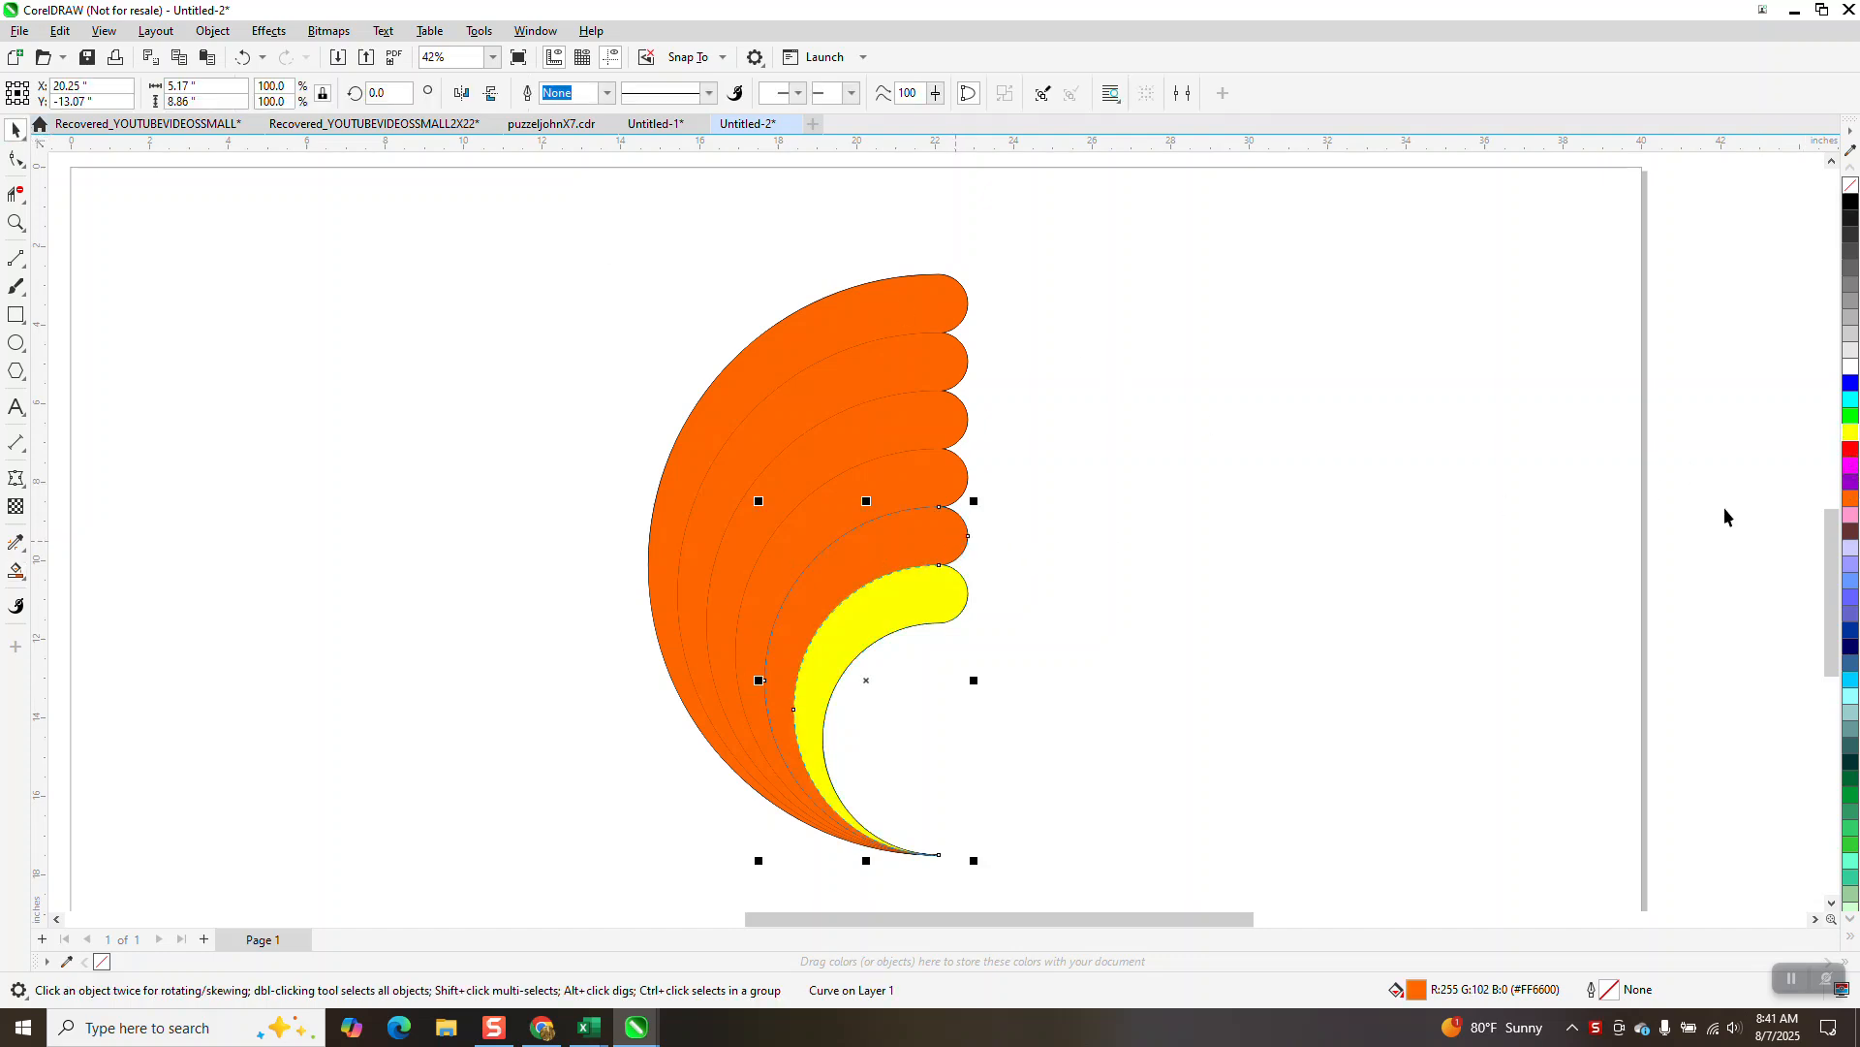
click(1851, 417)
click(938, 478)
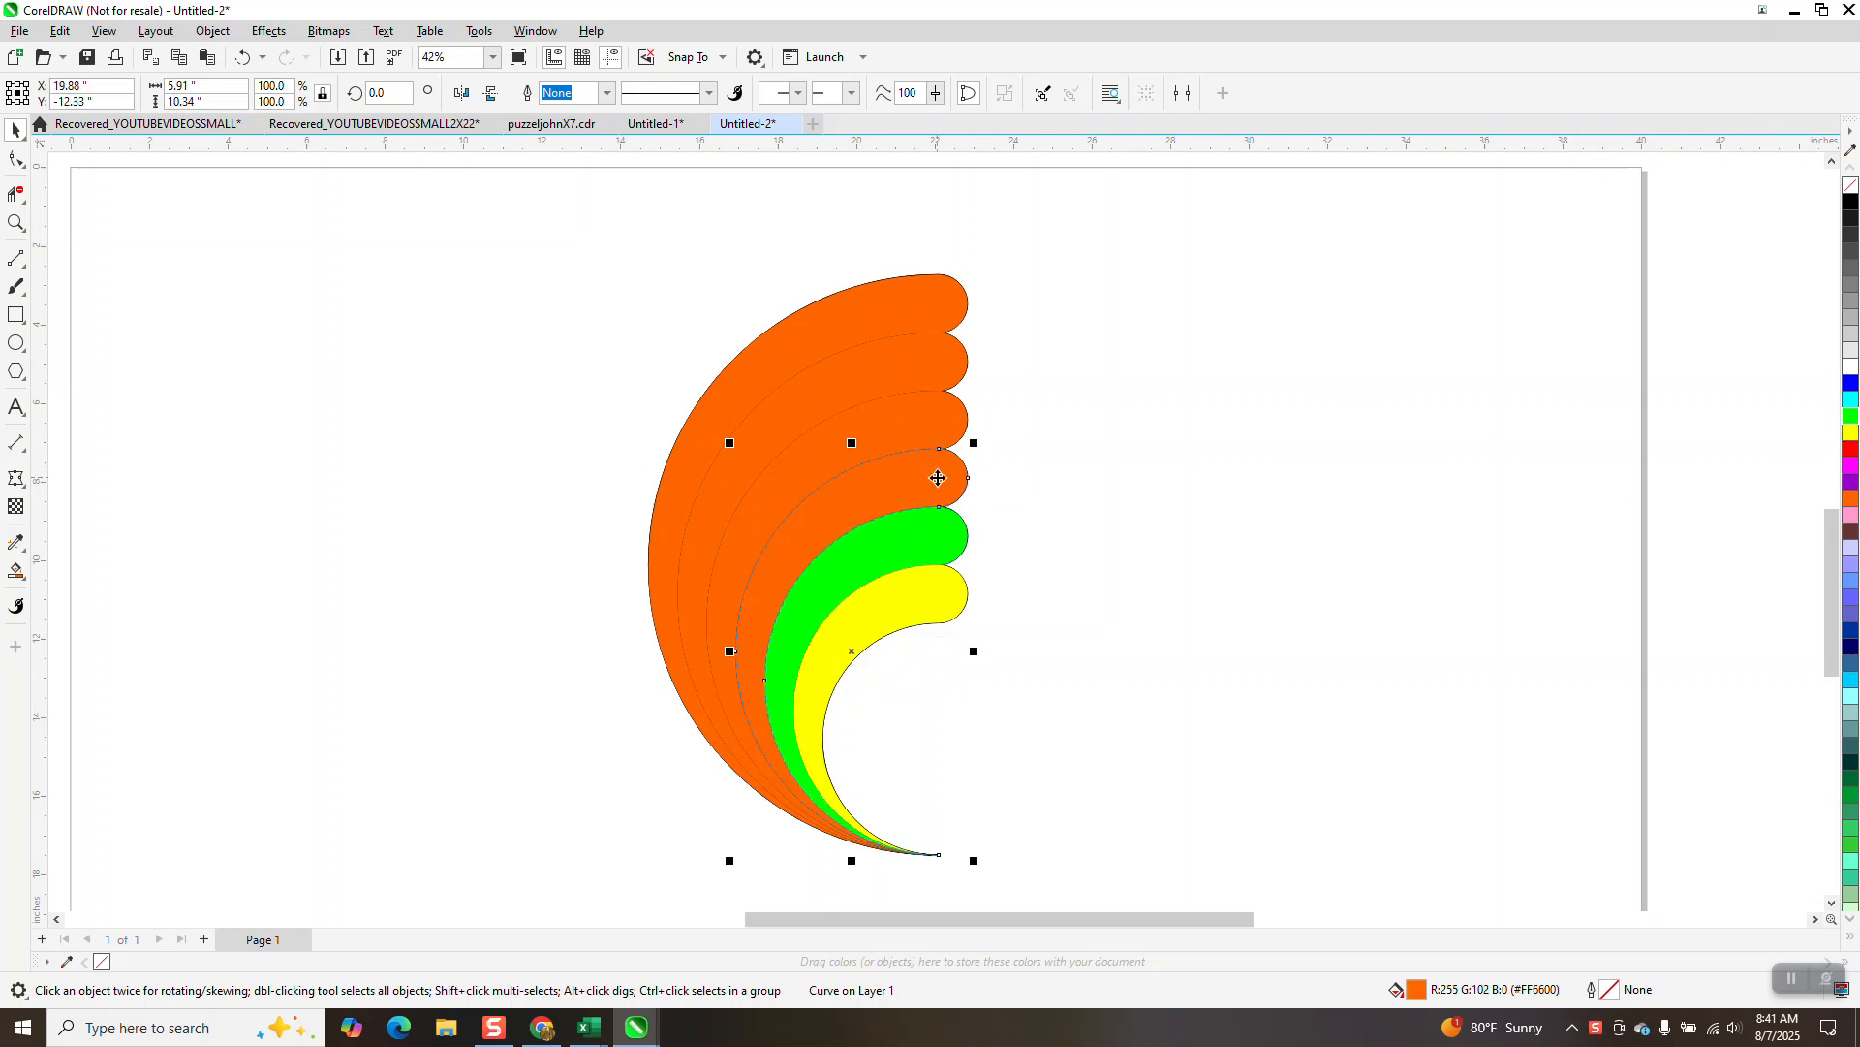
click(1851, 383)
Recolor the petal's three outer bands, working outward, in red, purple and light cyan.
click(954, 419)
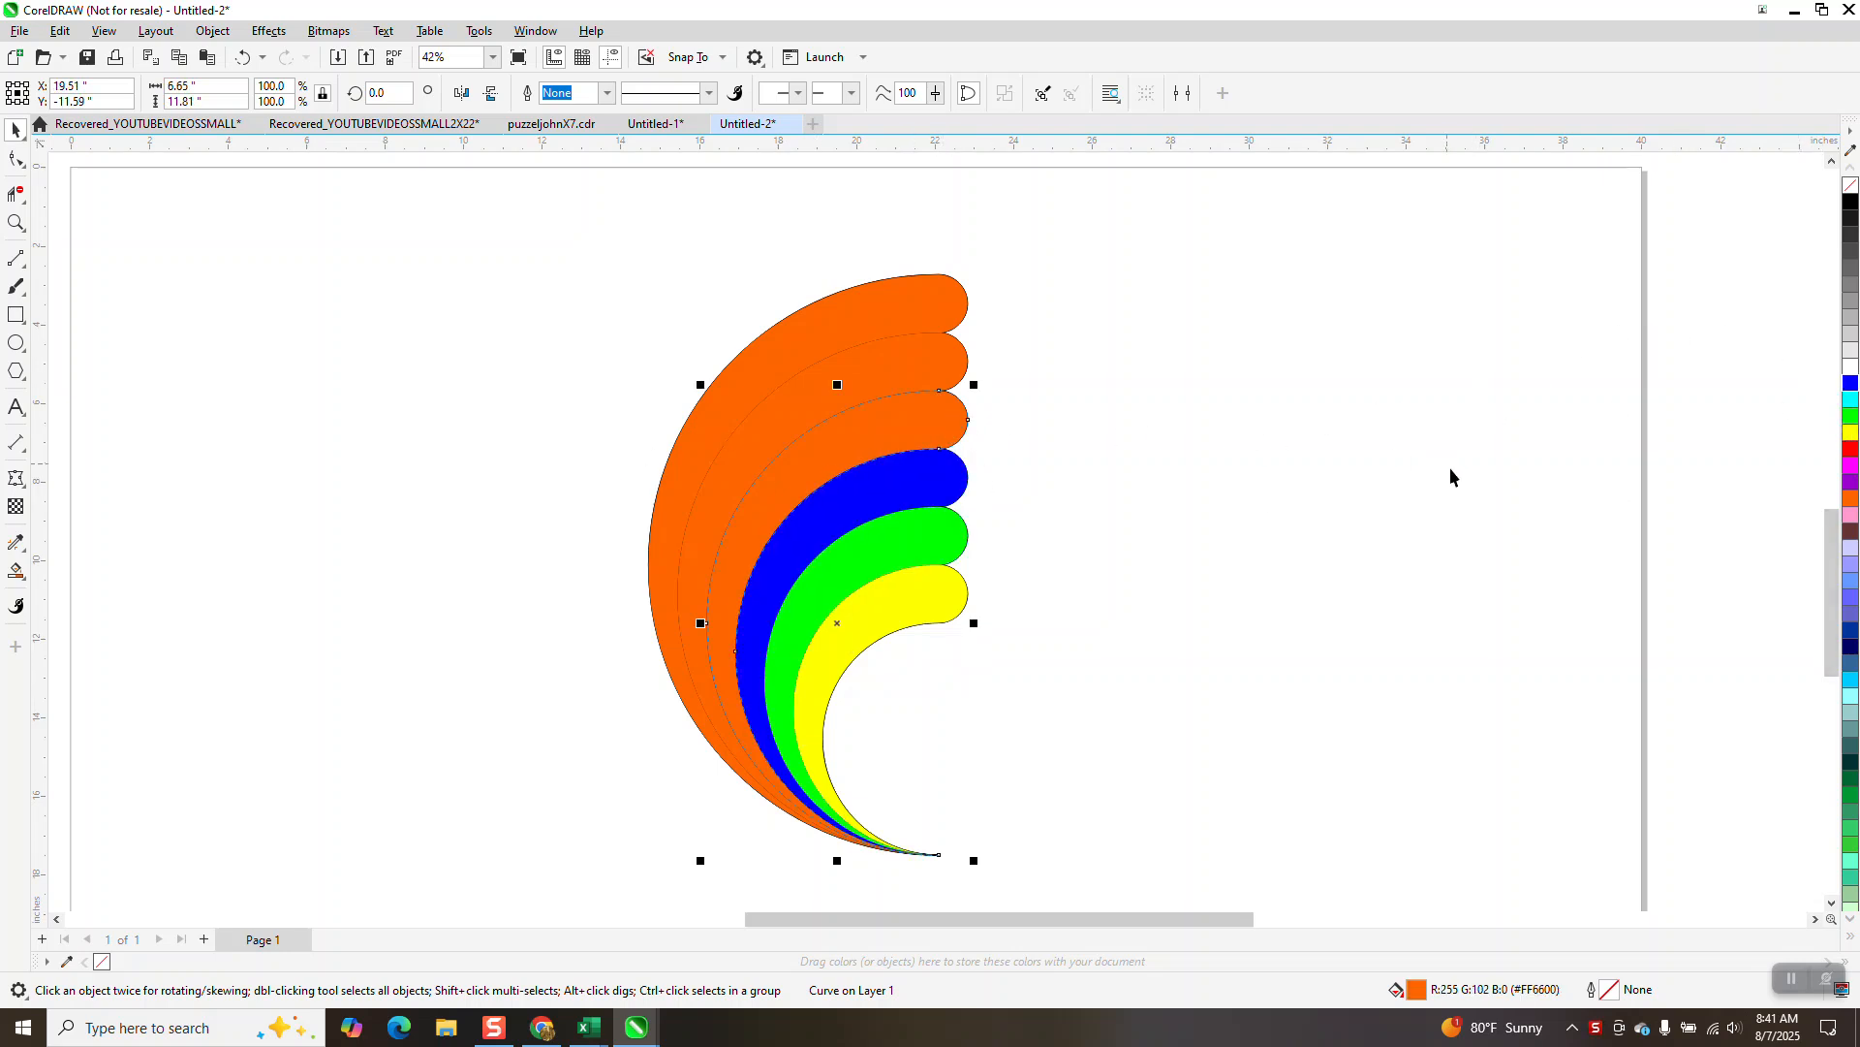
click(1851, 449)
click(929, 374)
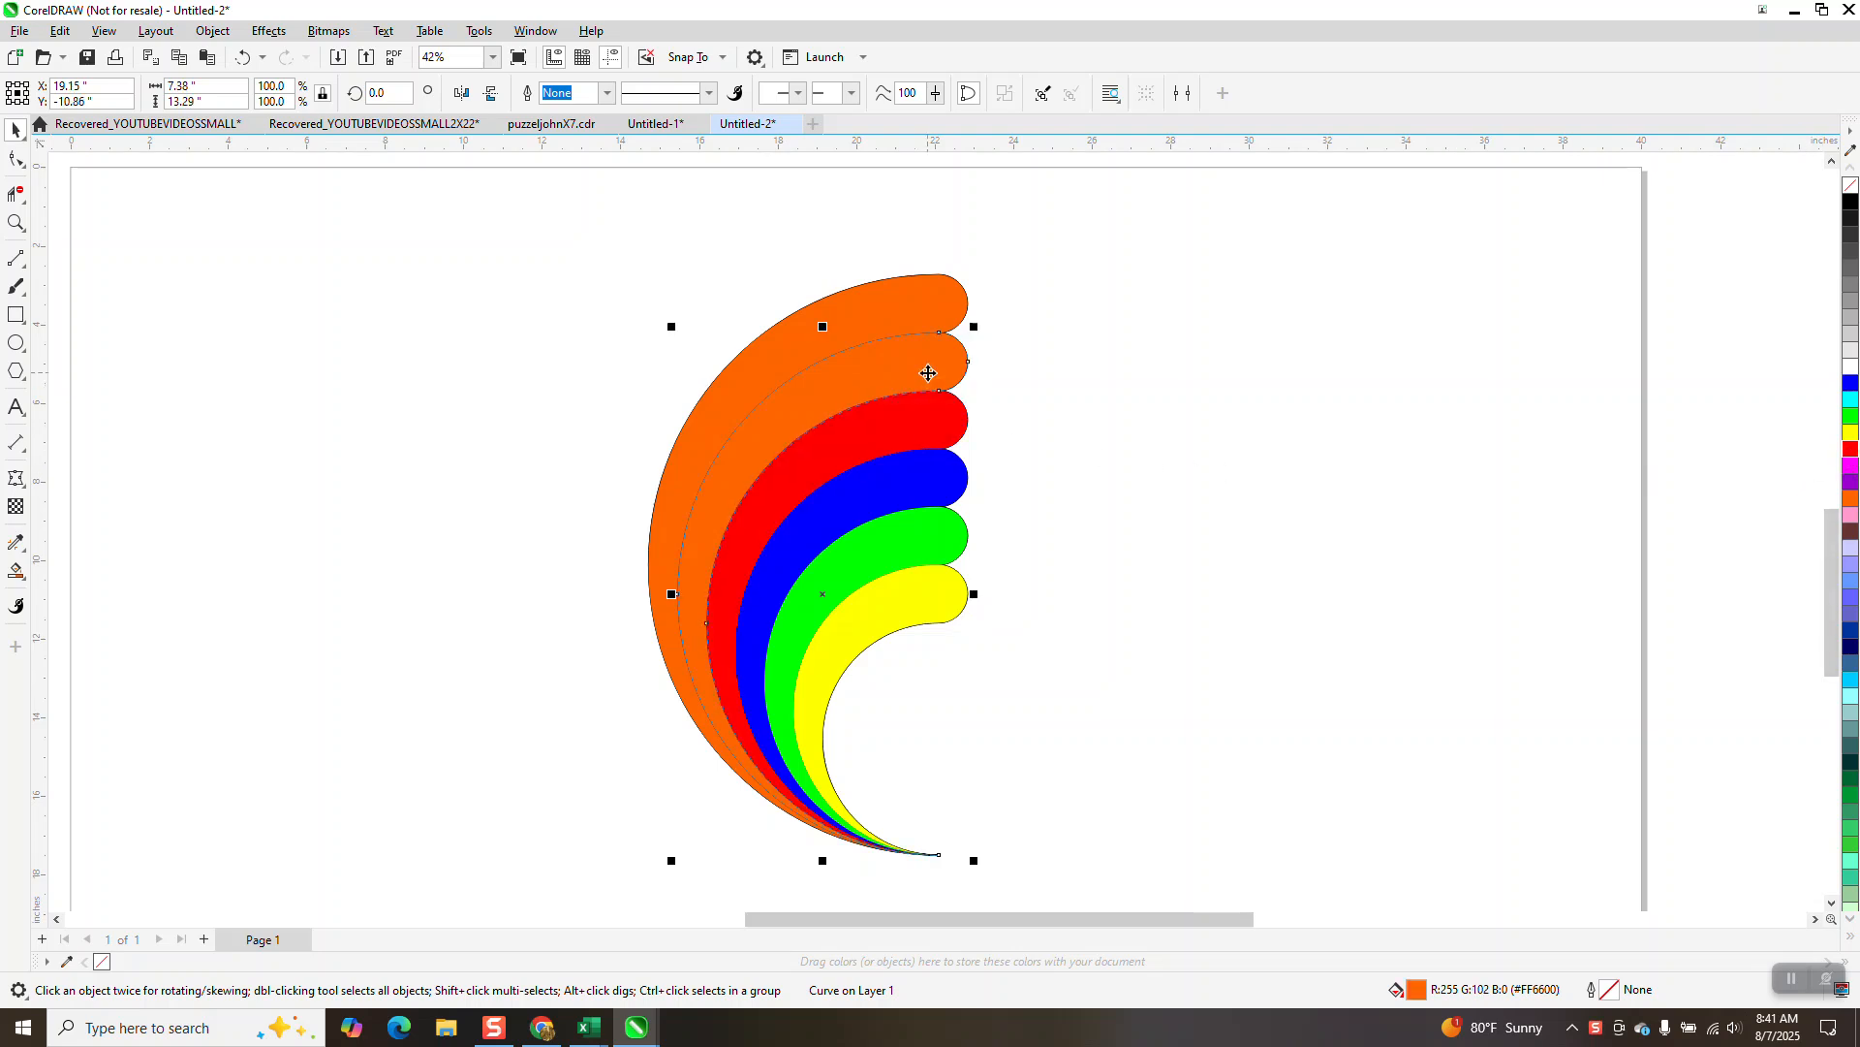
click(1851, 481)
click(907, 309)
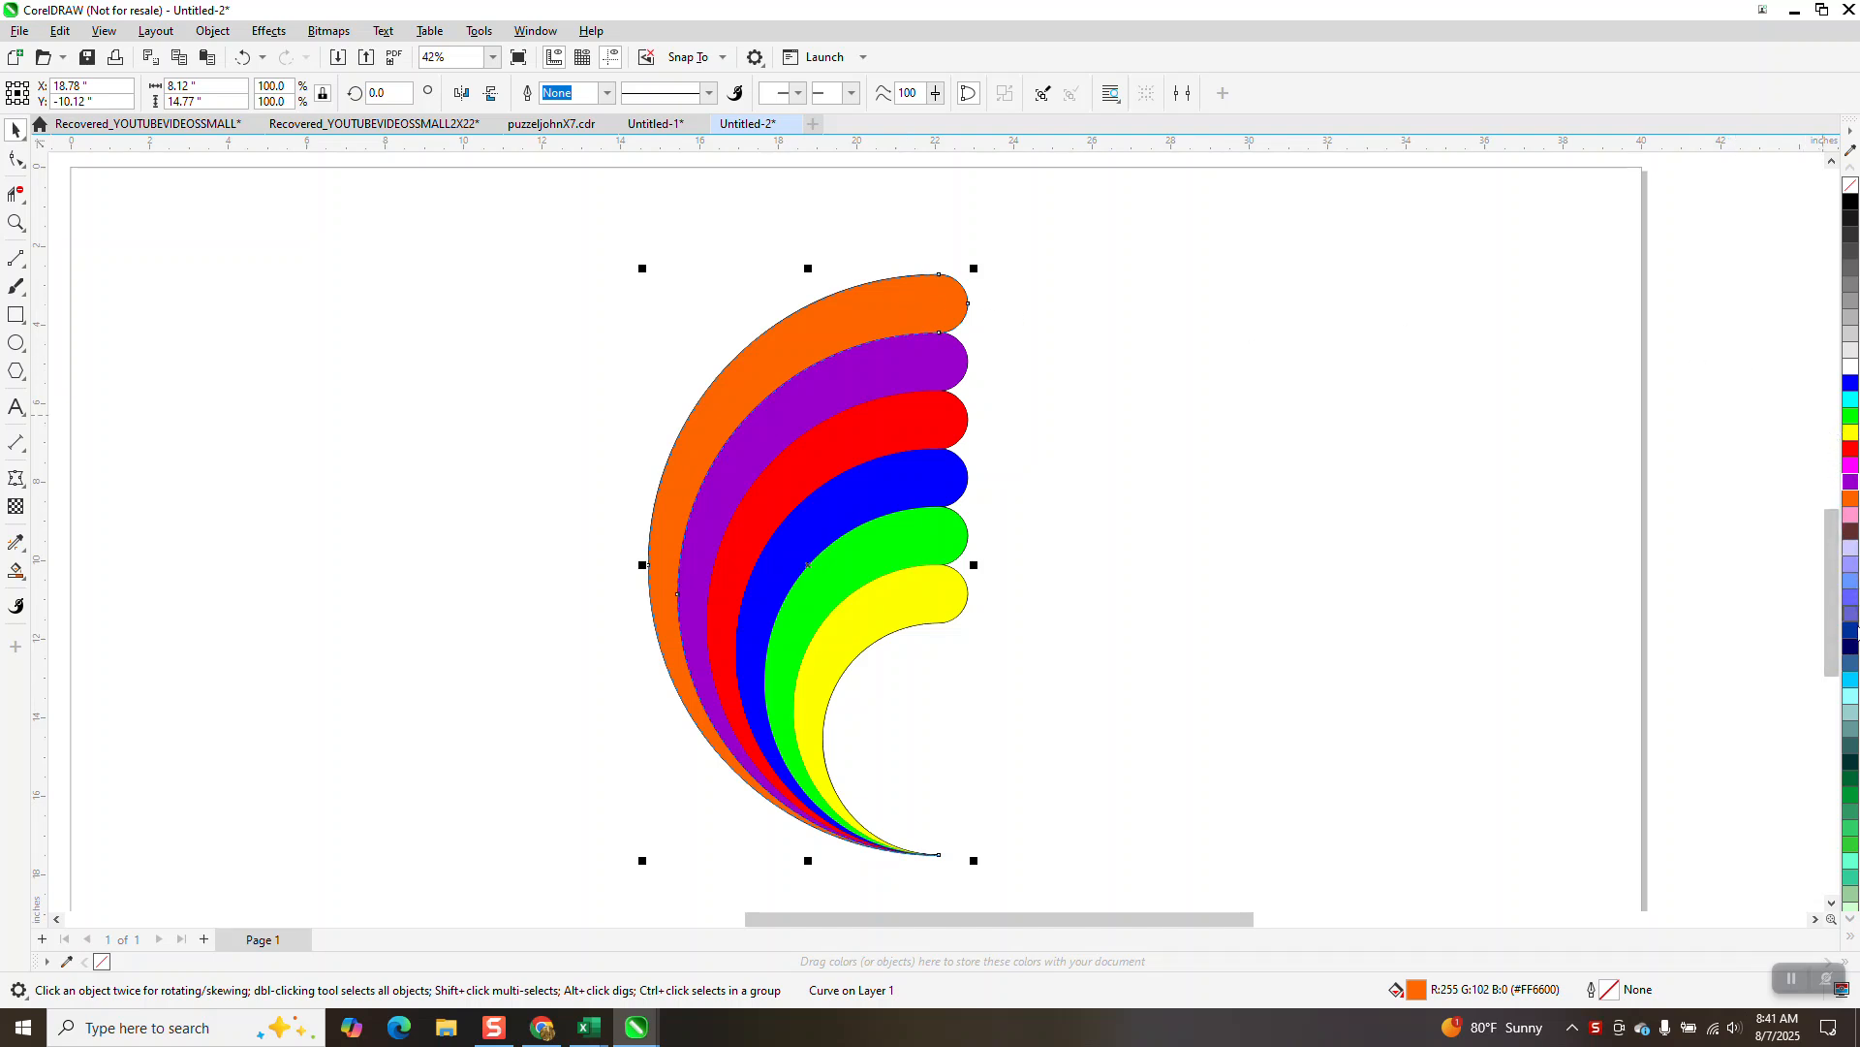
click(1844, 692)
Remove the outlines from all pieces of the multicolored petal and group them.
scroll(1250, 441, down, 1)
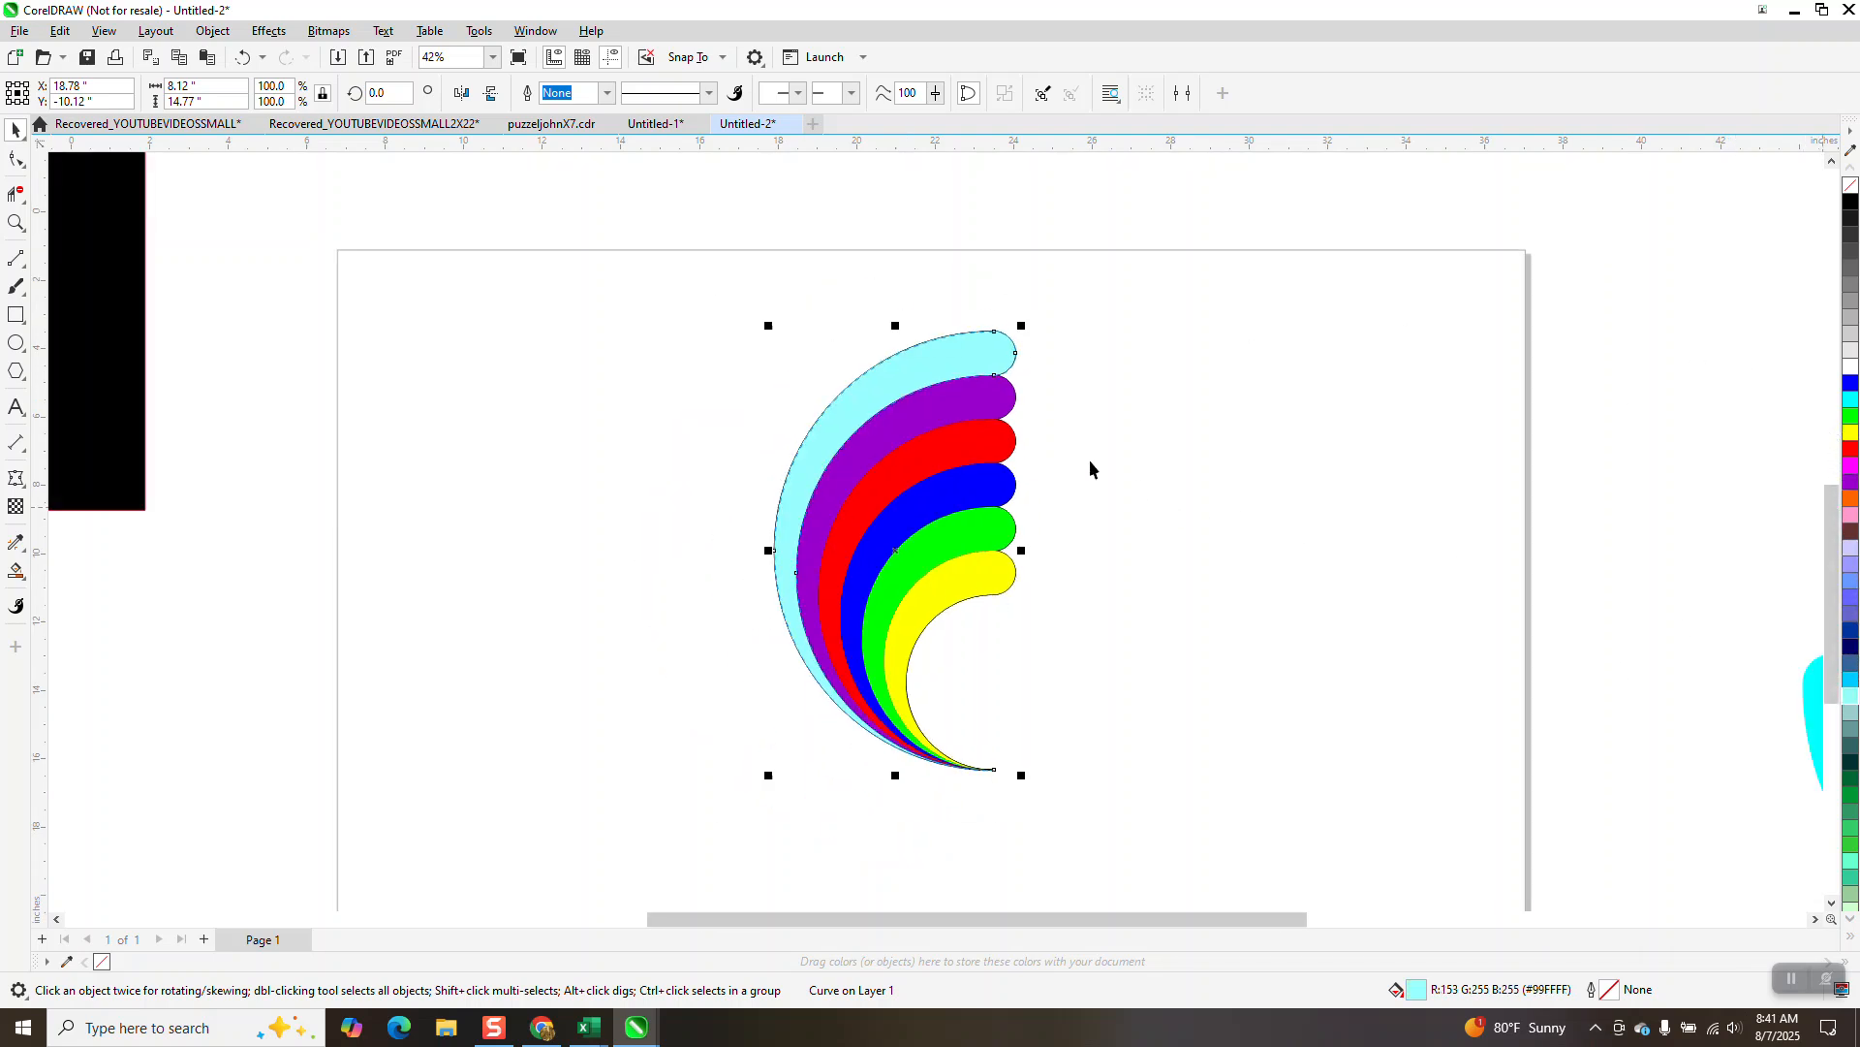
drag(715, 309, 1060, 735)
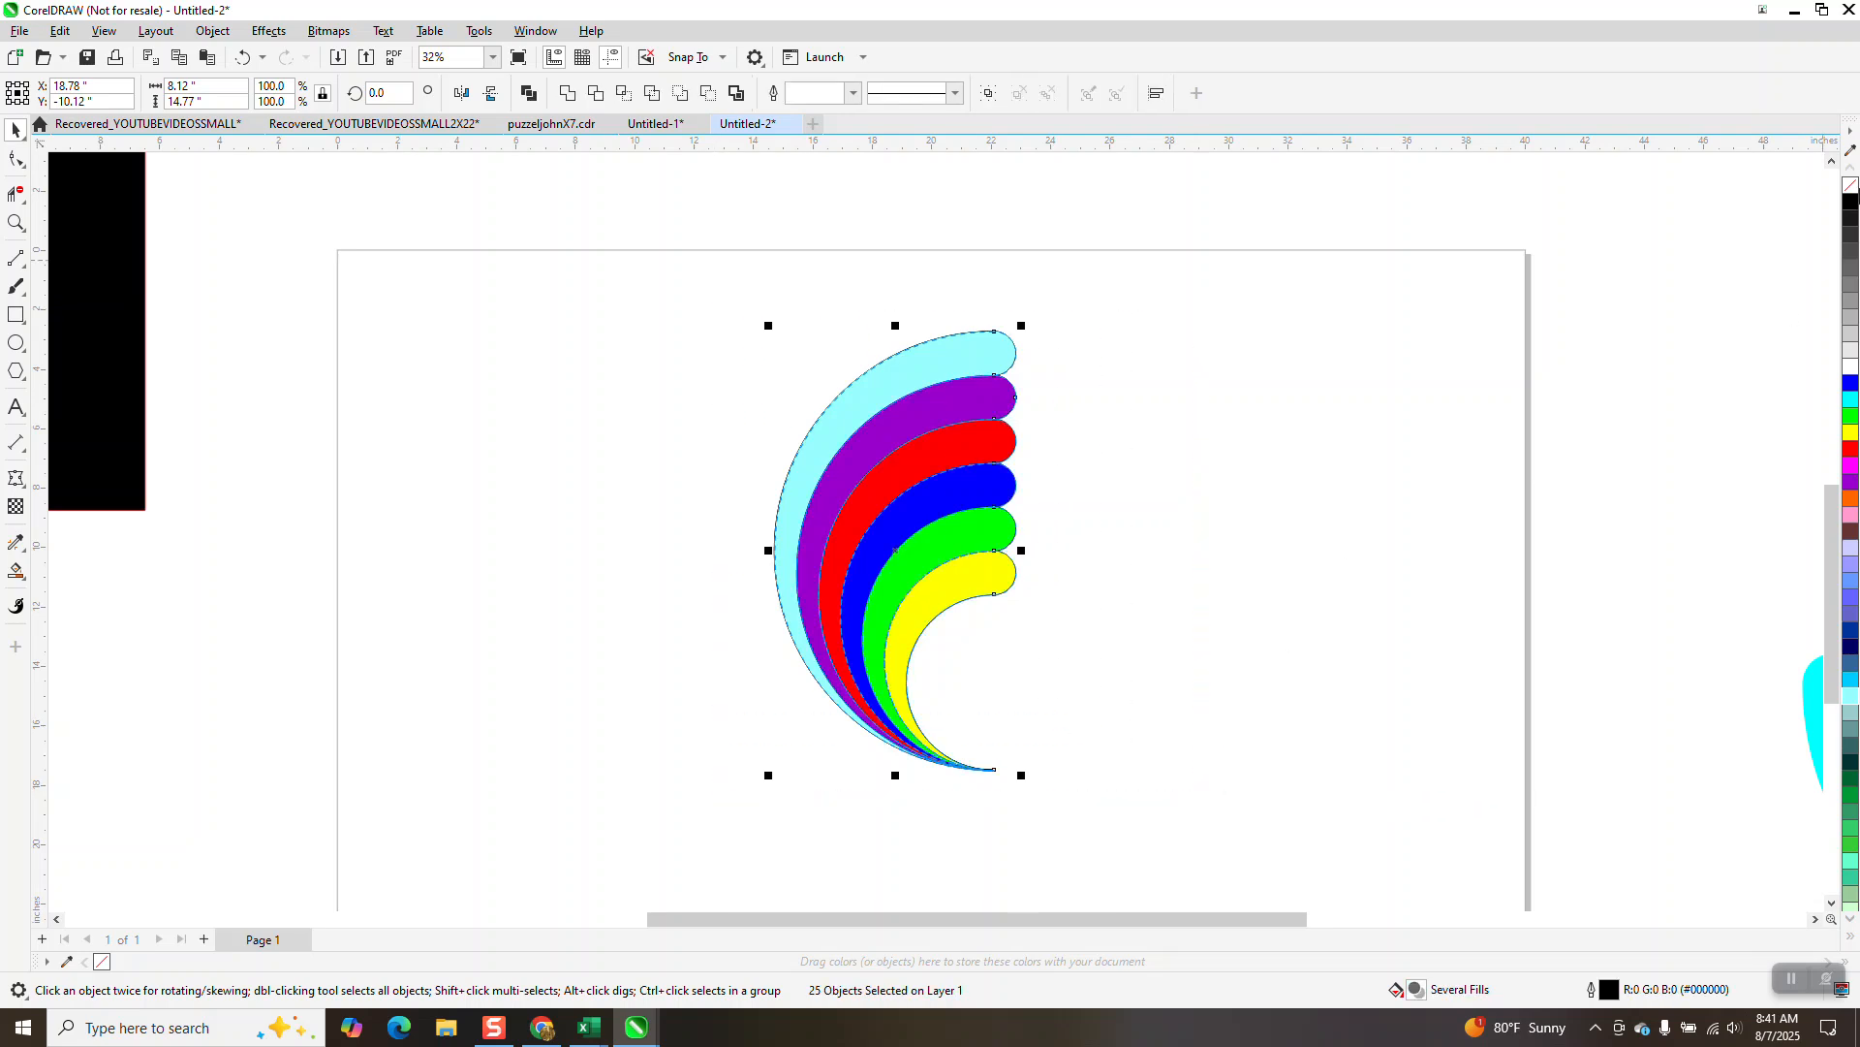
right_click(1851, 189)
scroll(930, 295, down, 1)
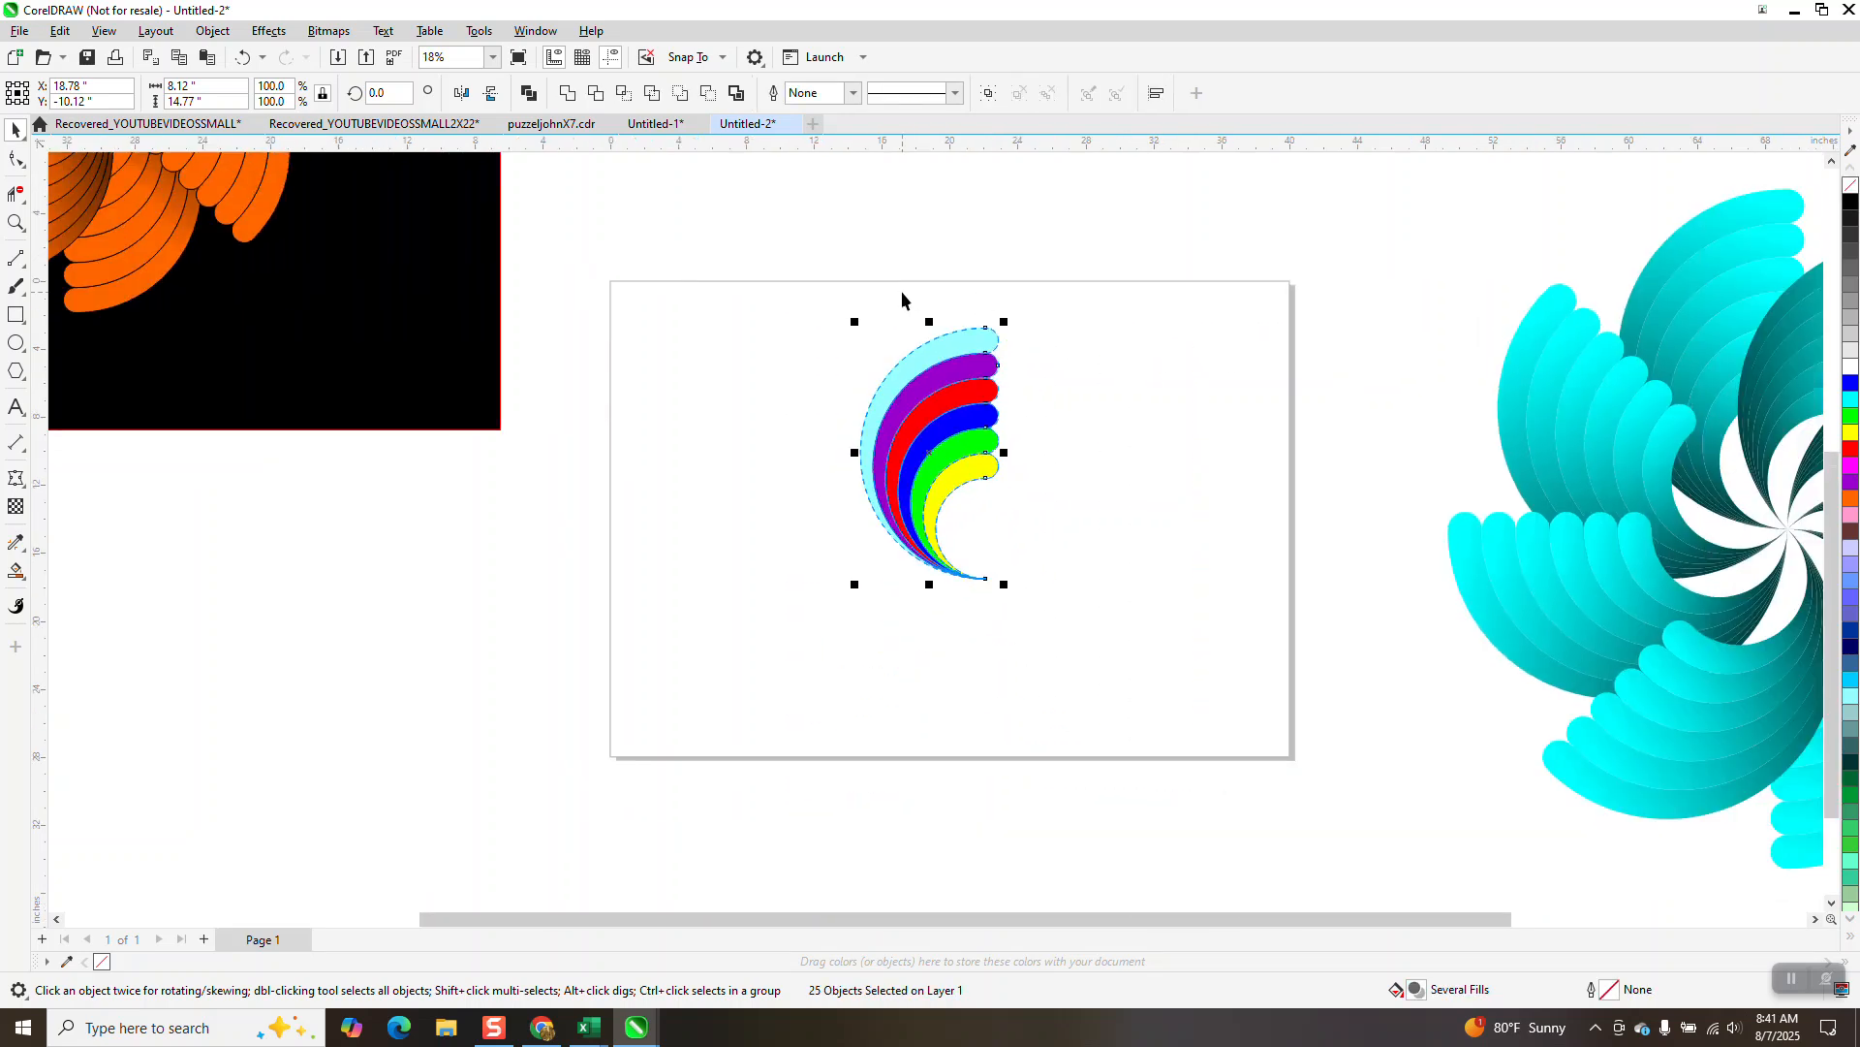
key(ctrl+g)
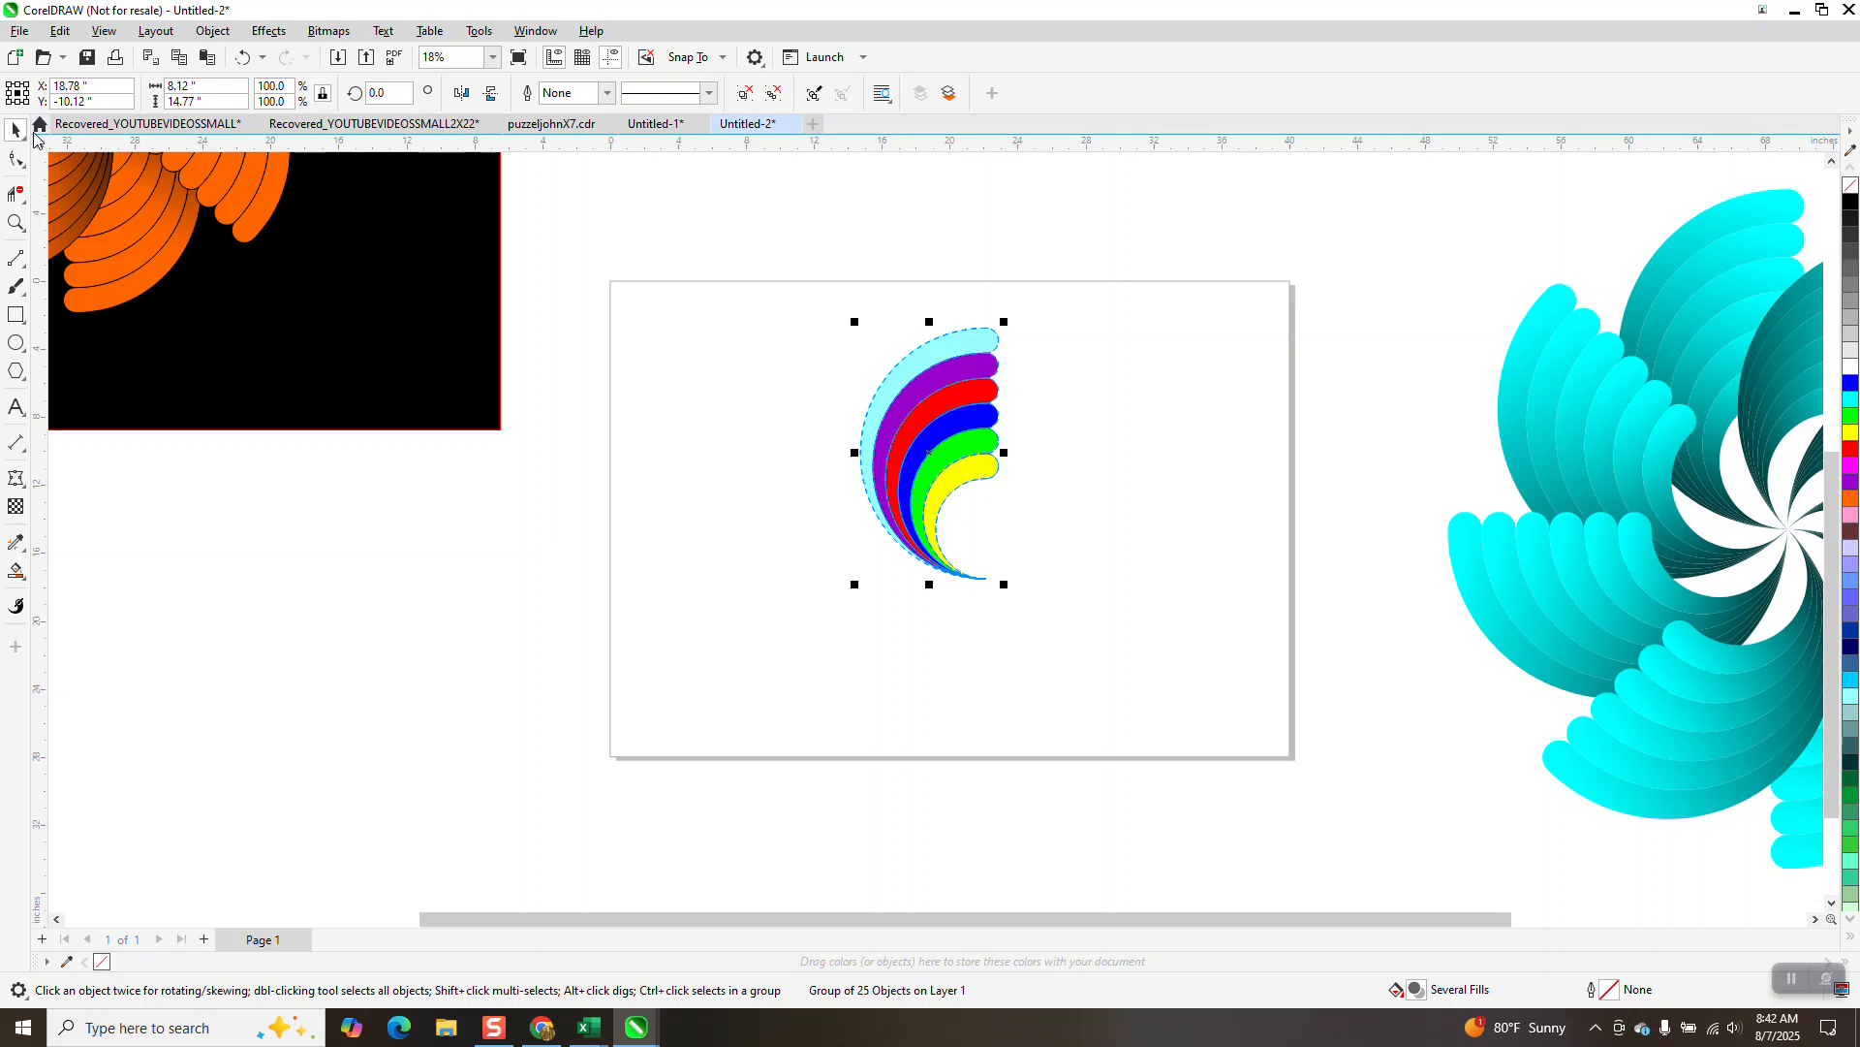
Set the petal group's rotation center at its pointed tip and create a copy rotated 180 degrees.
click(906, 411)
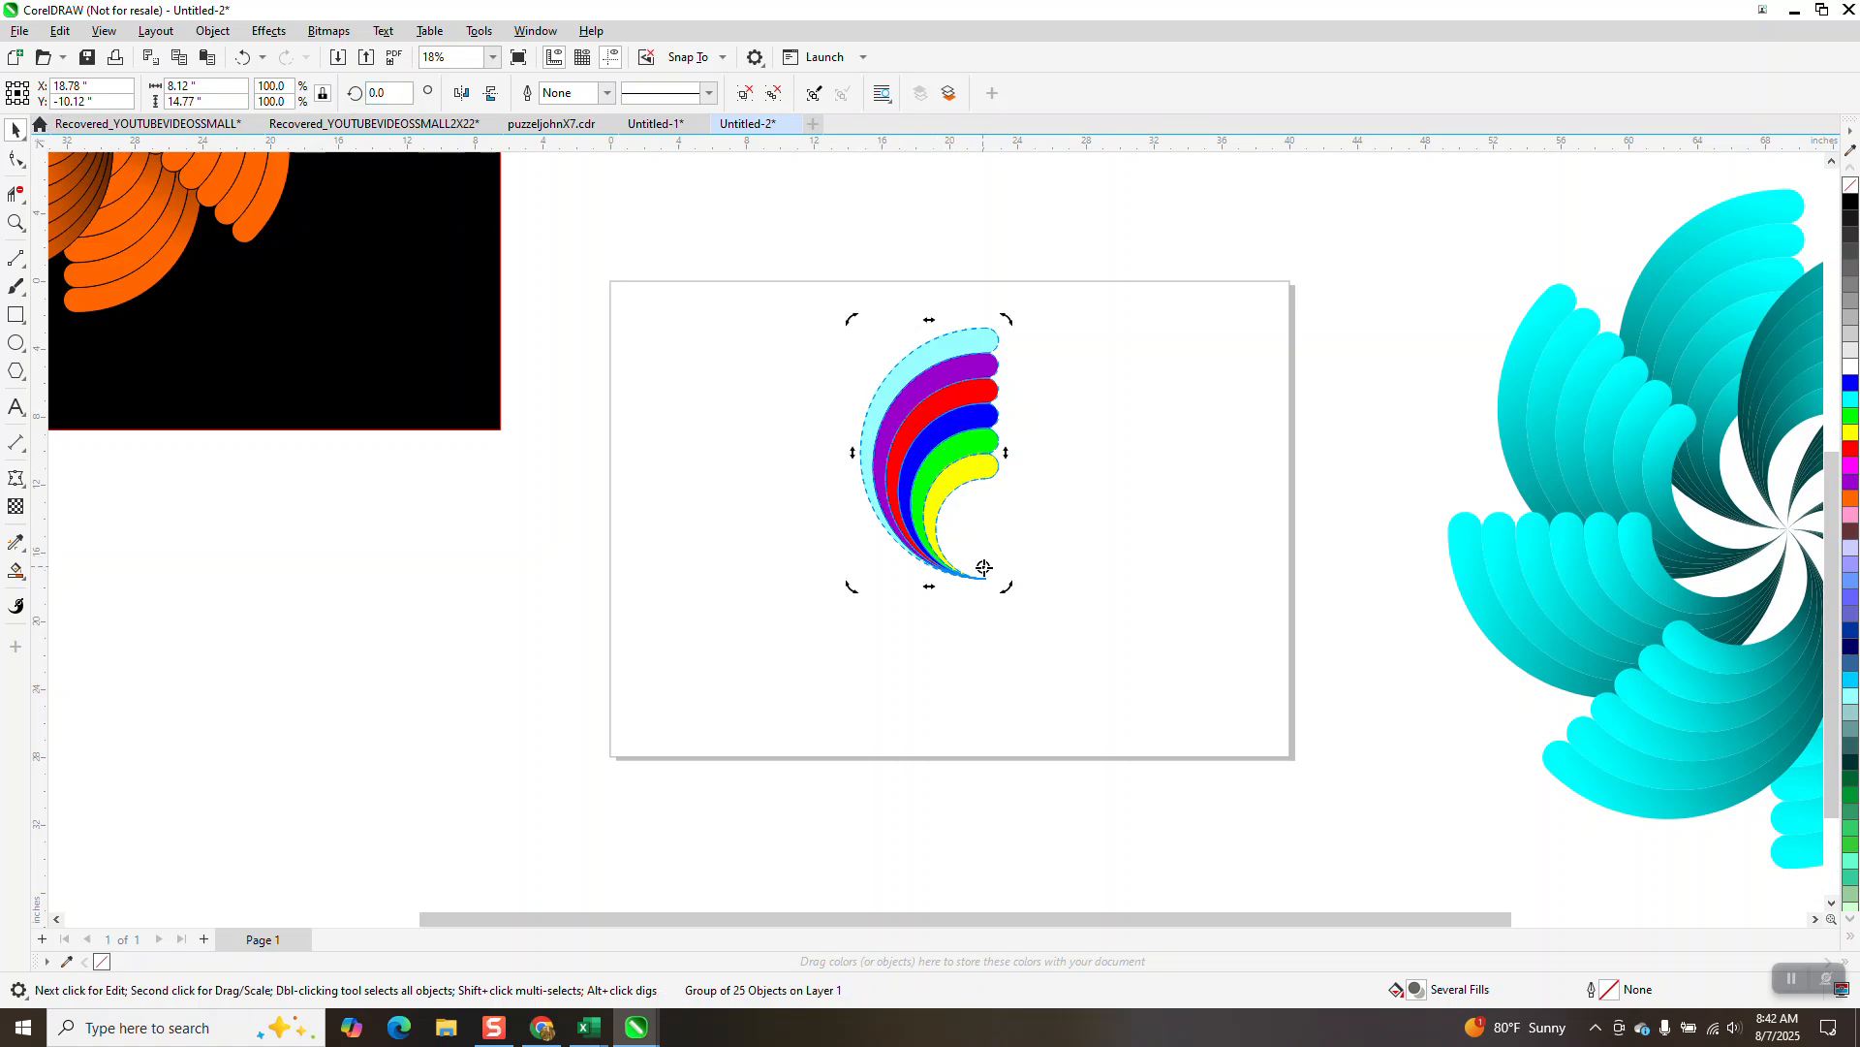
click(387, 93)
text(180)
key(Return)
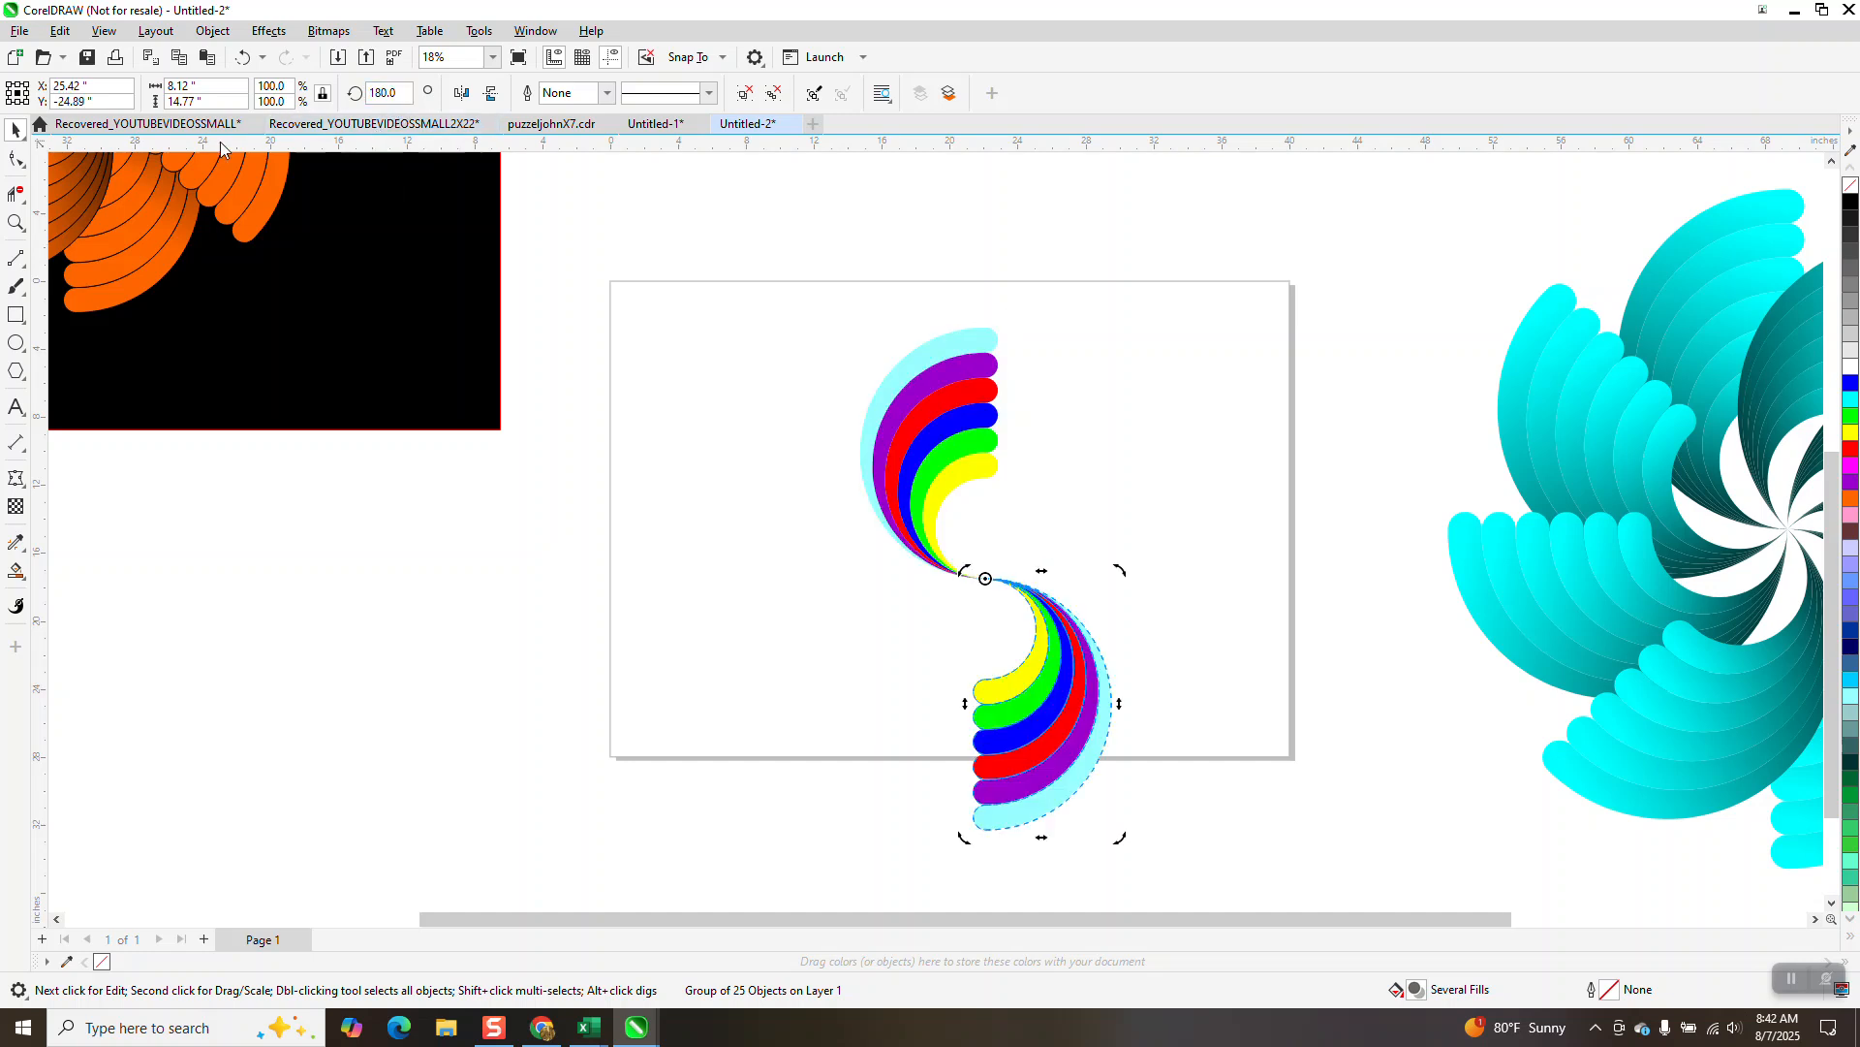
click(721, 308)
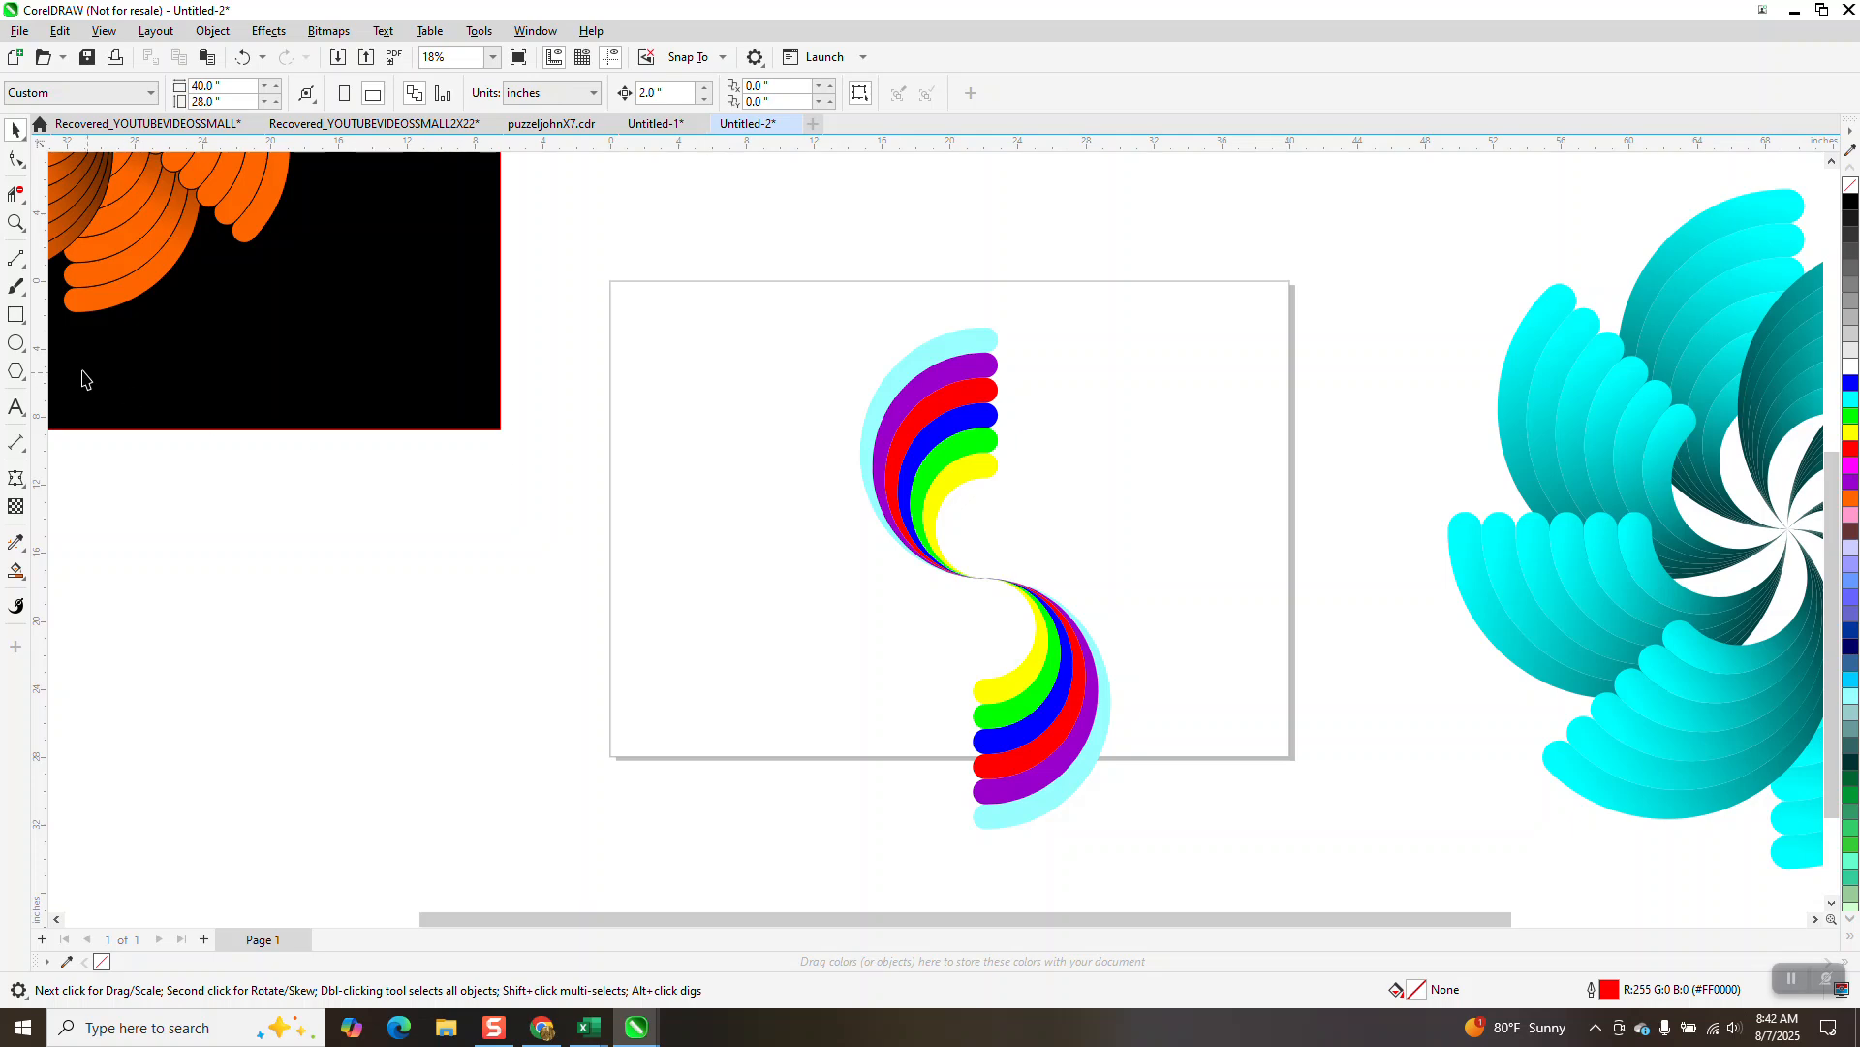
Delete the petal copy rotated by 180 degrees.
click(15, 223)
drag(805, 320, 1217, 826)
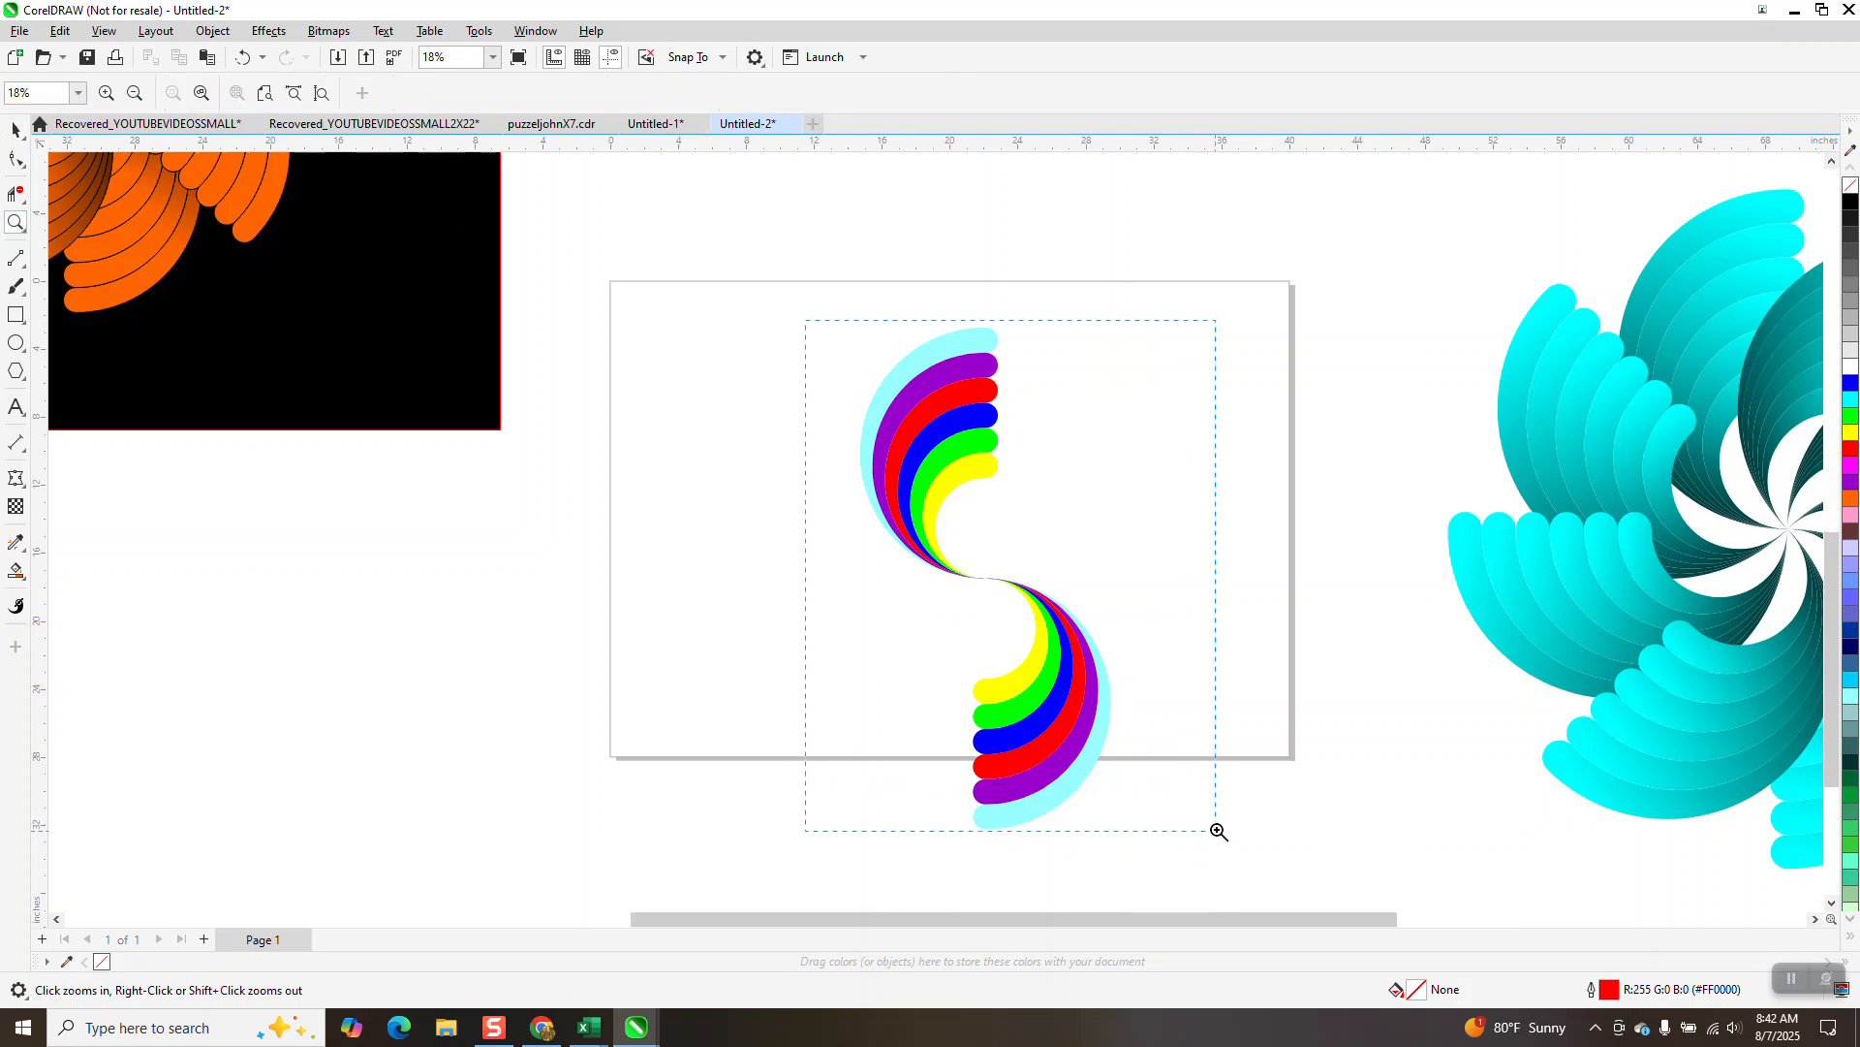
scroll(707, 640, down, 2)
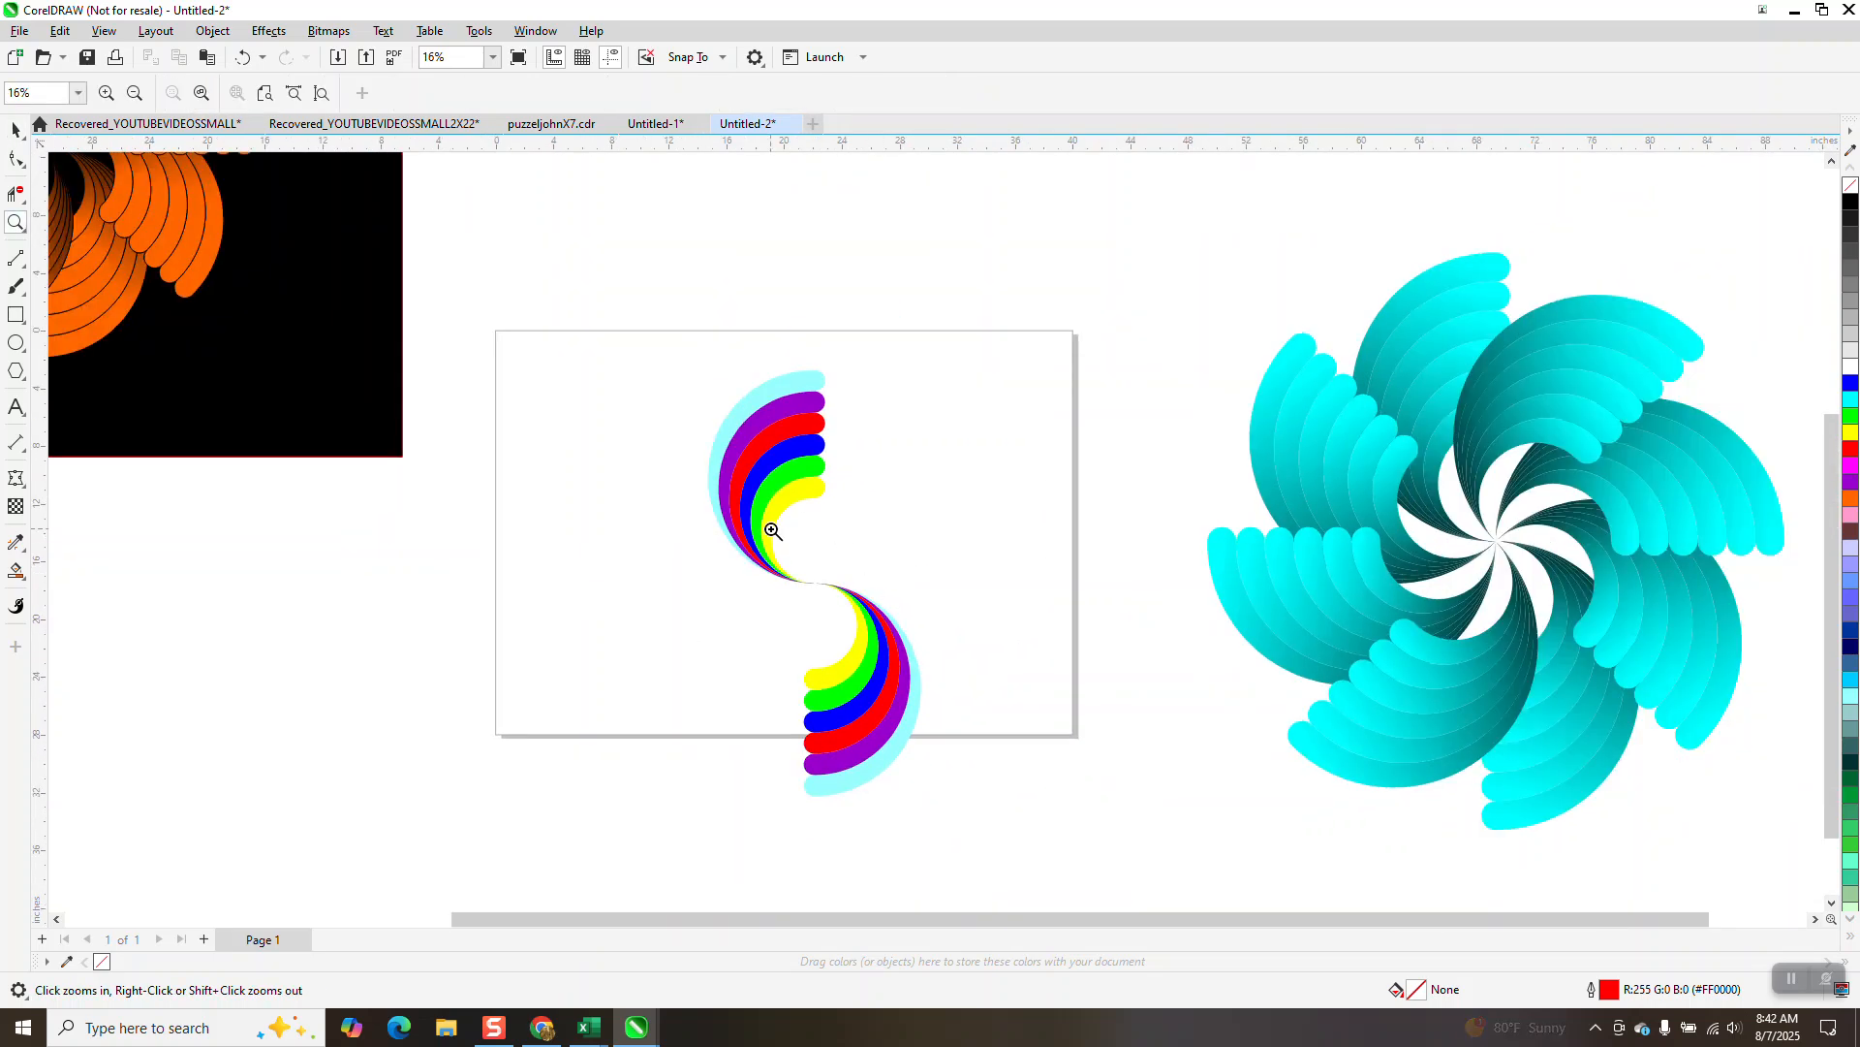
key(space)
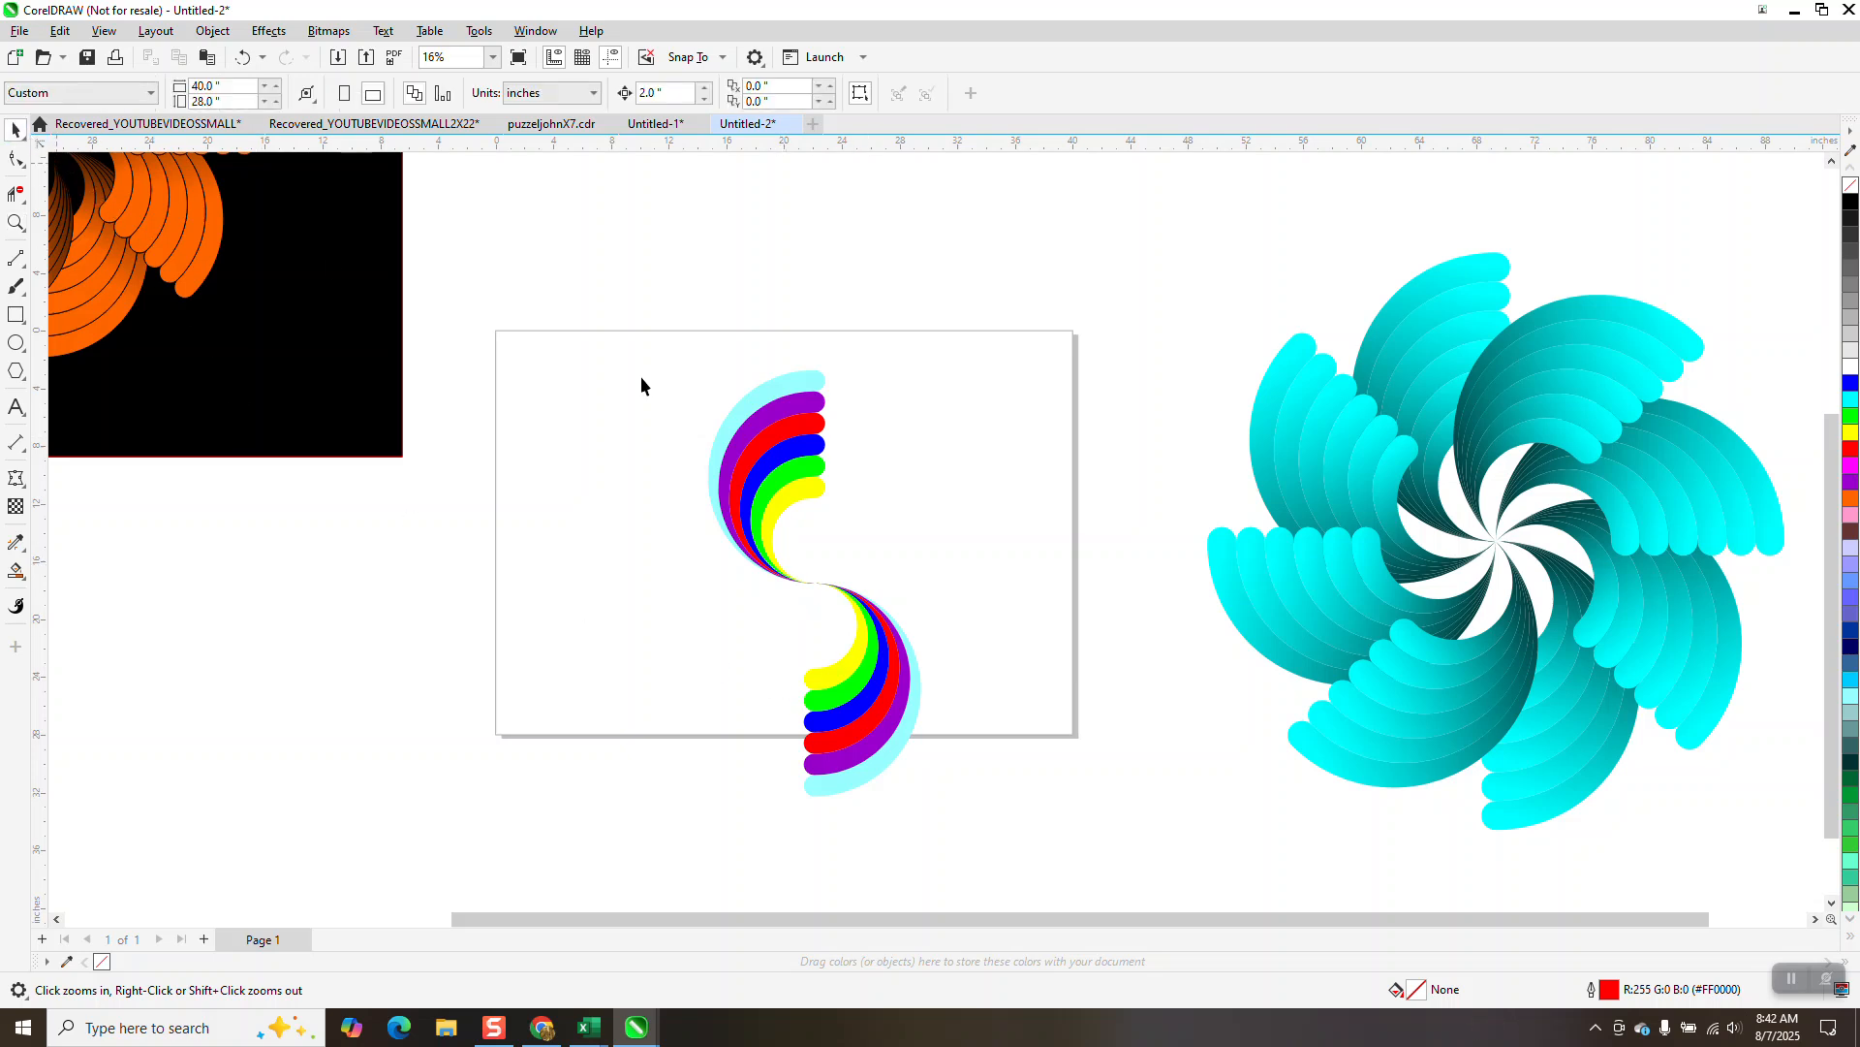
click(896, 717)
key(Delete)
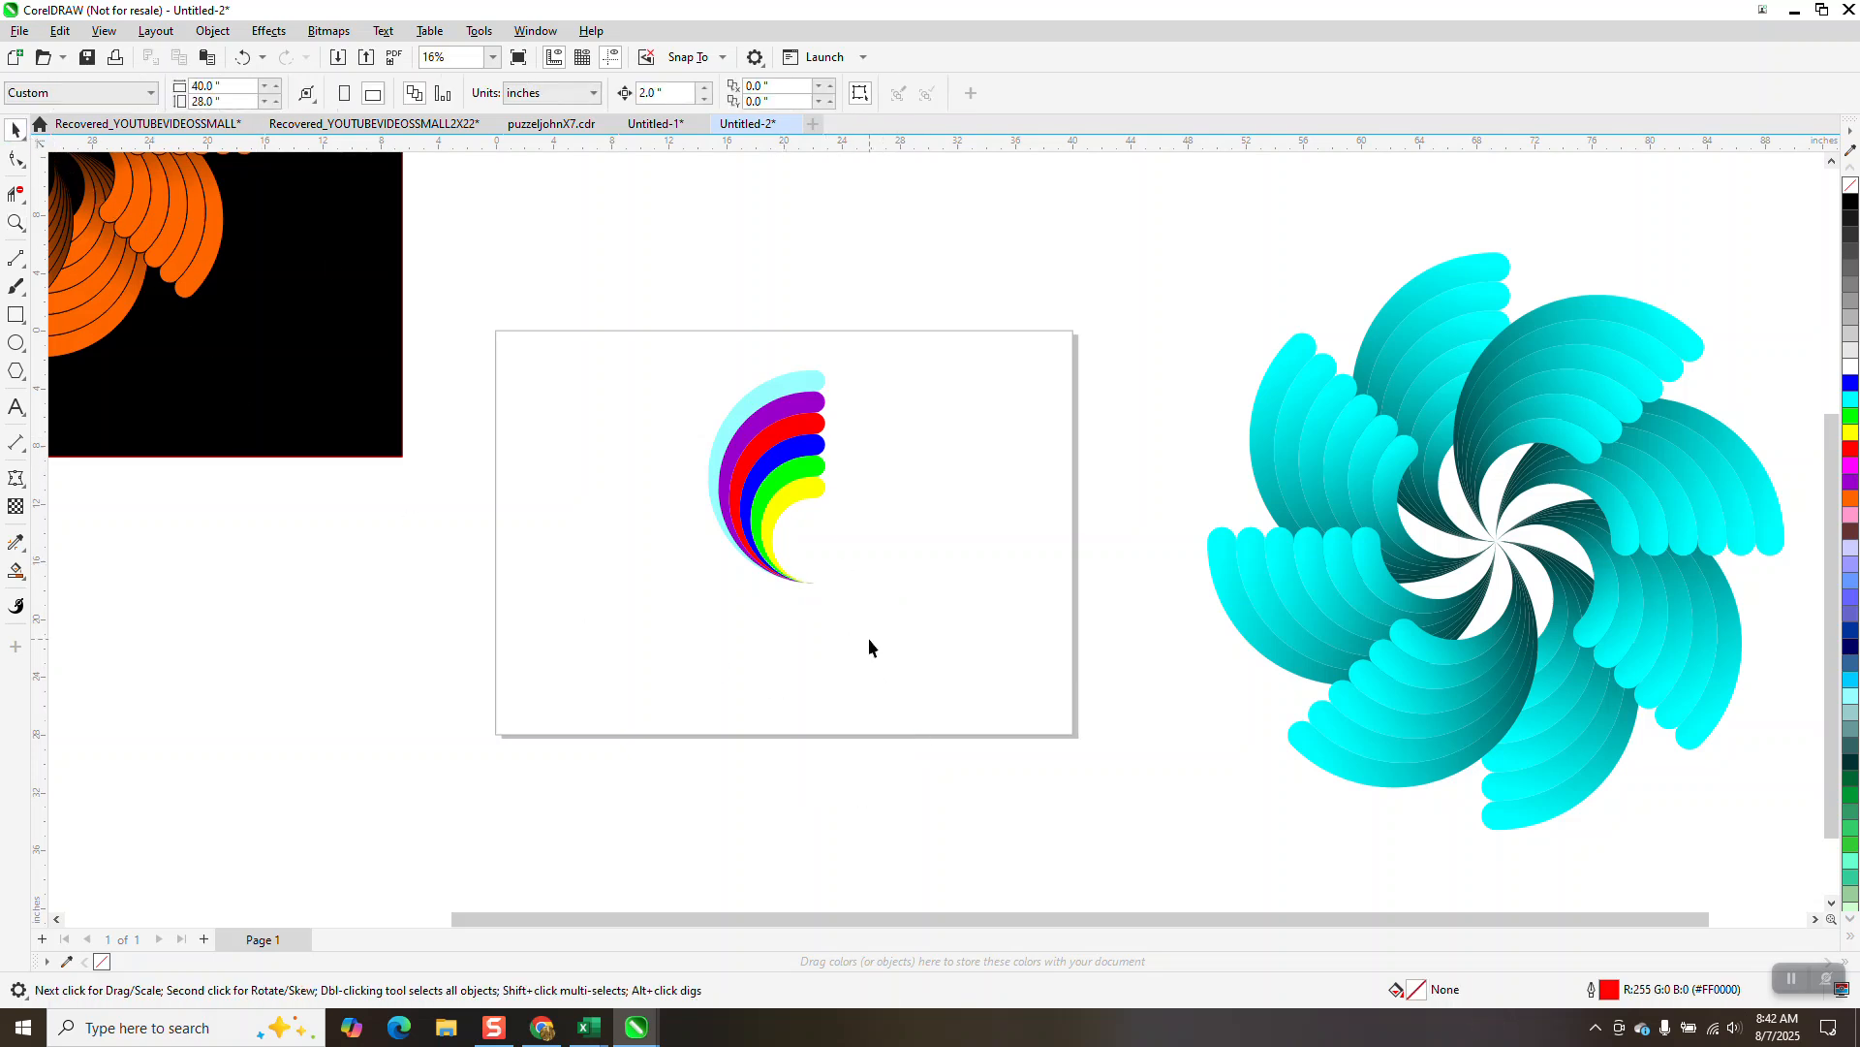
Remove the fill from the remaining petal group and give it a black outline.
click(817, 486)
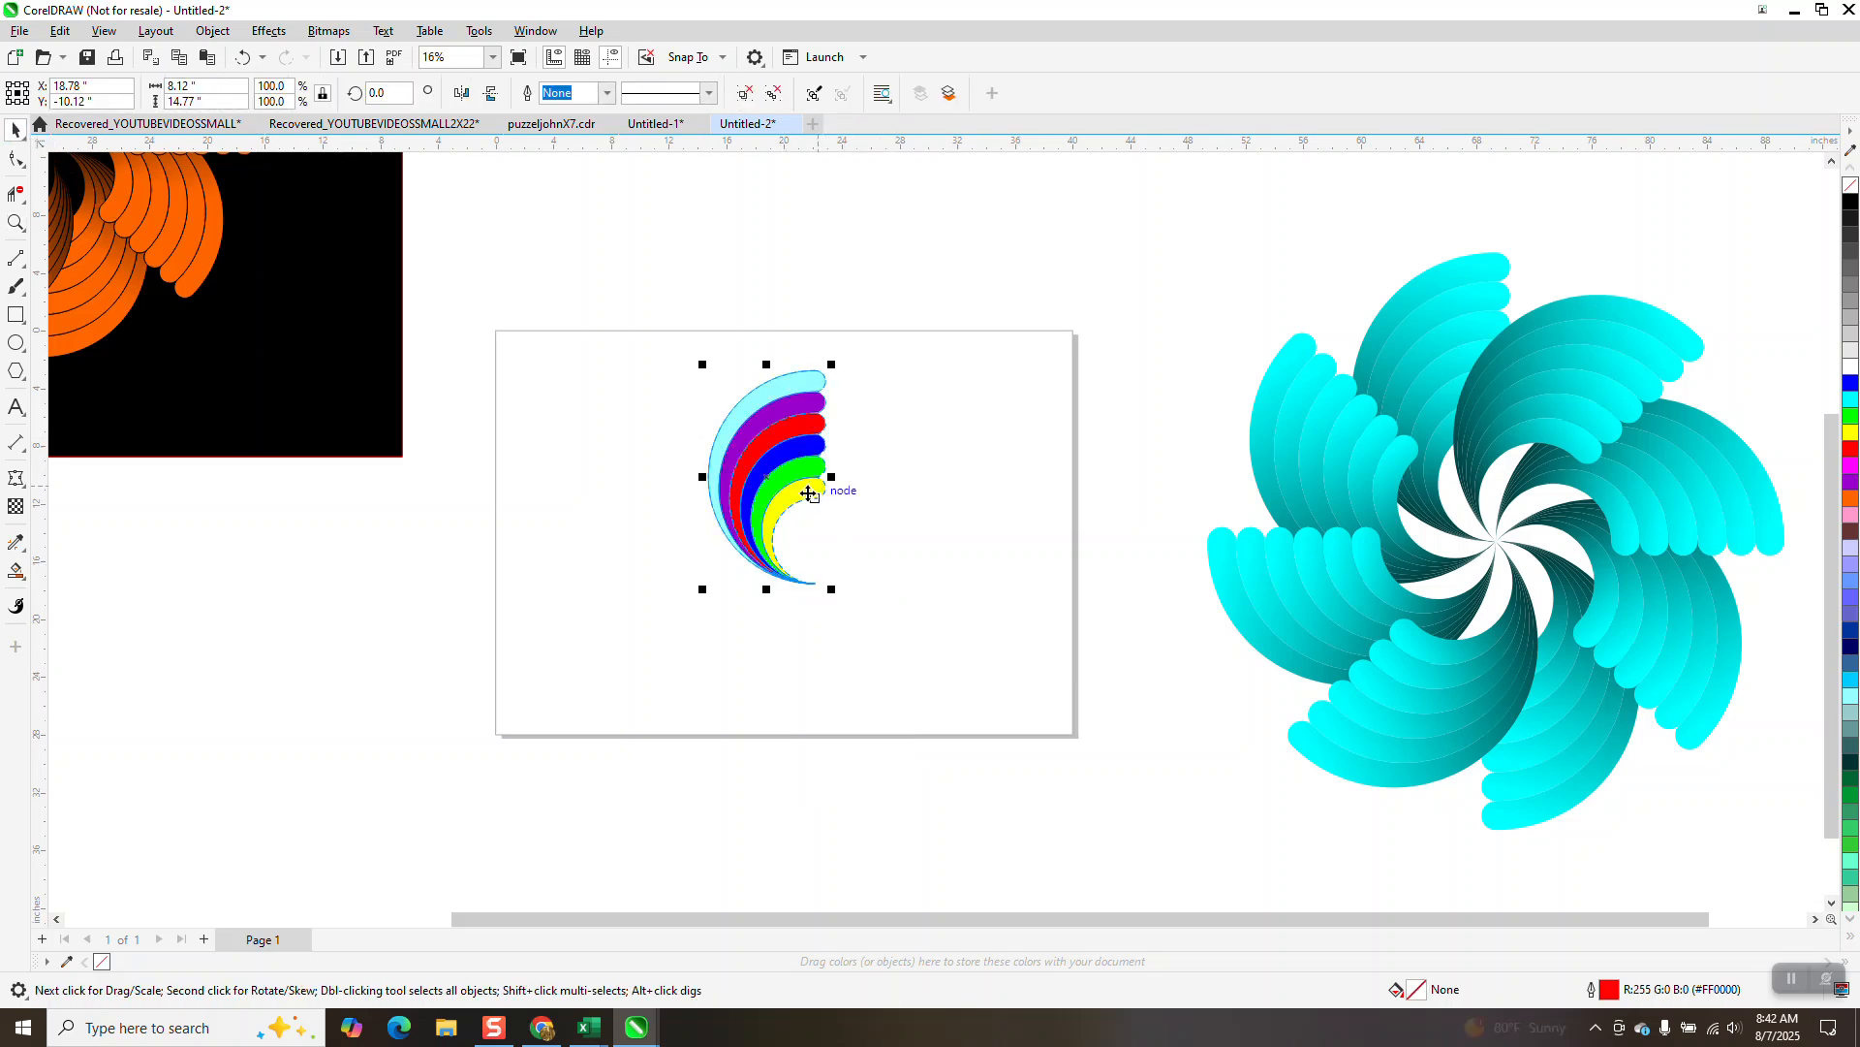
click(16, 222)
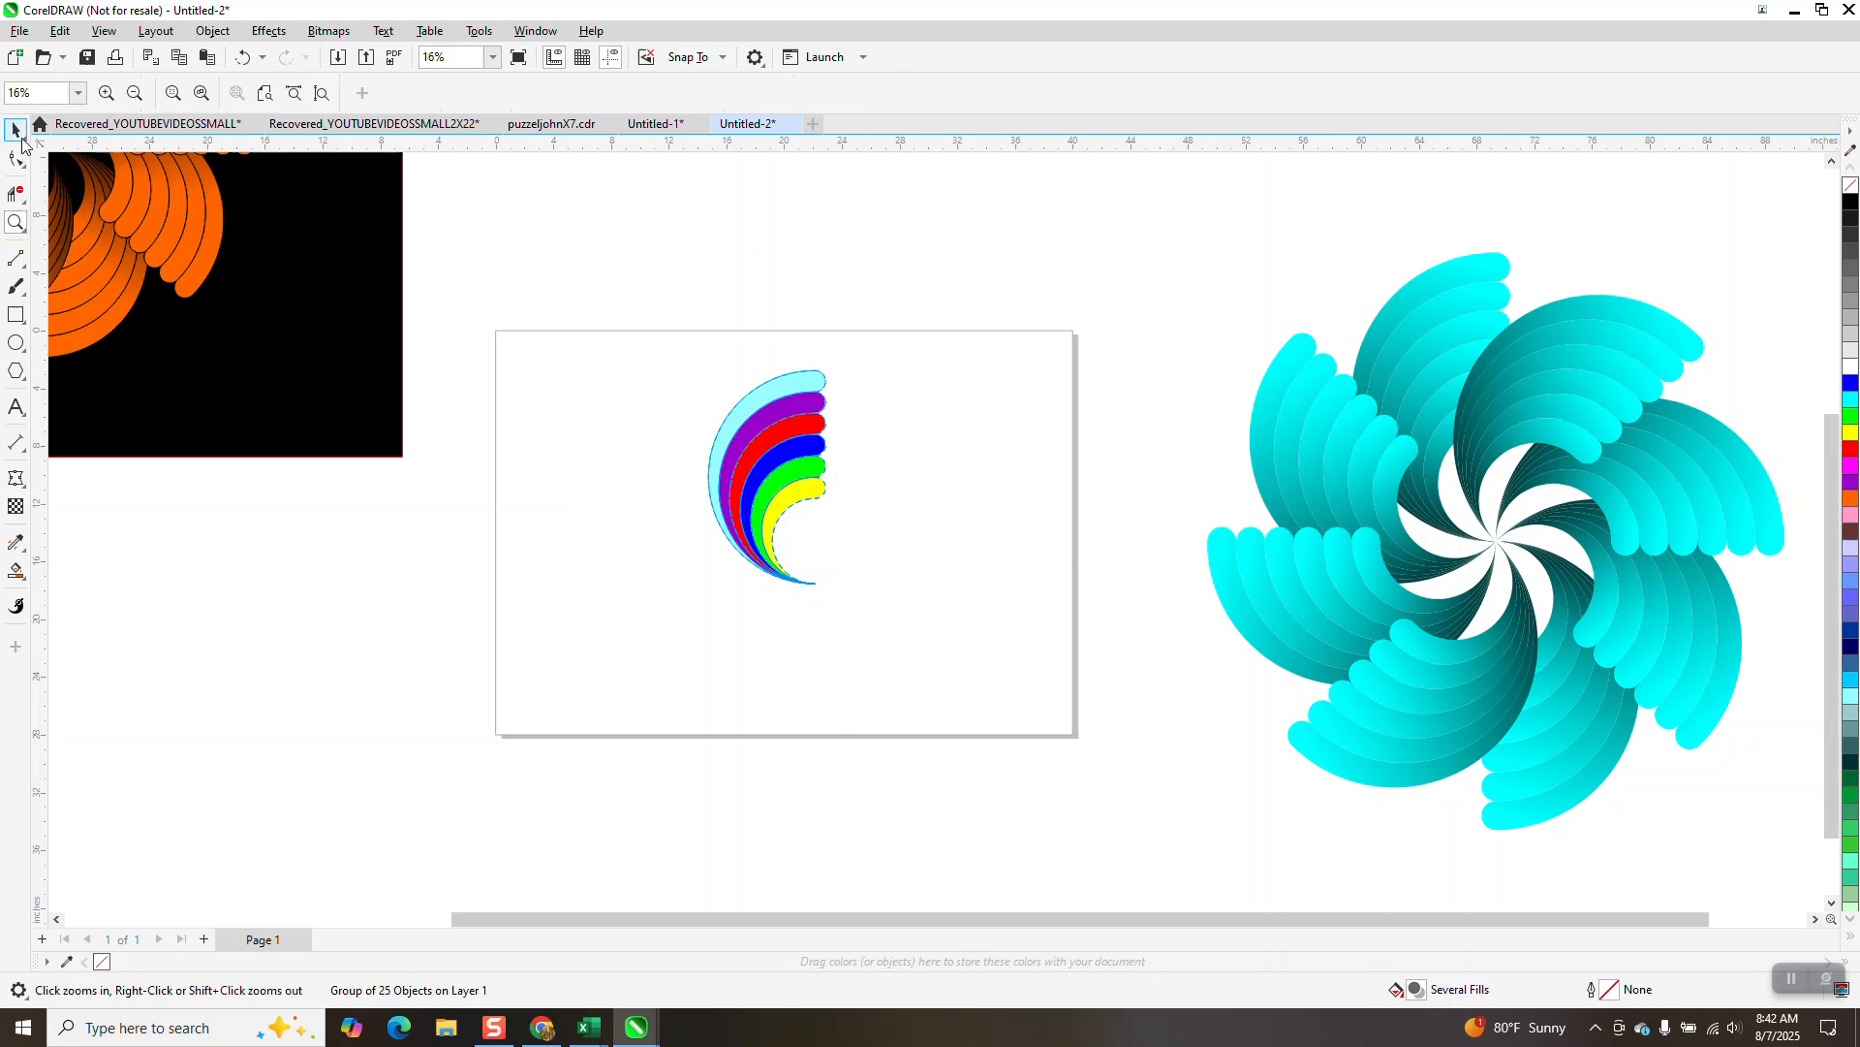
click(22, 136)
drag(652, 329, 966, 611)
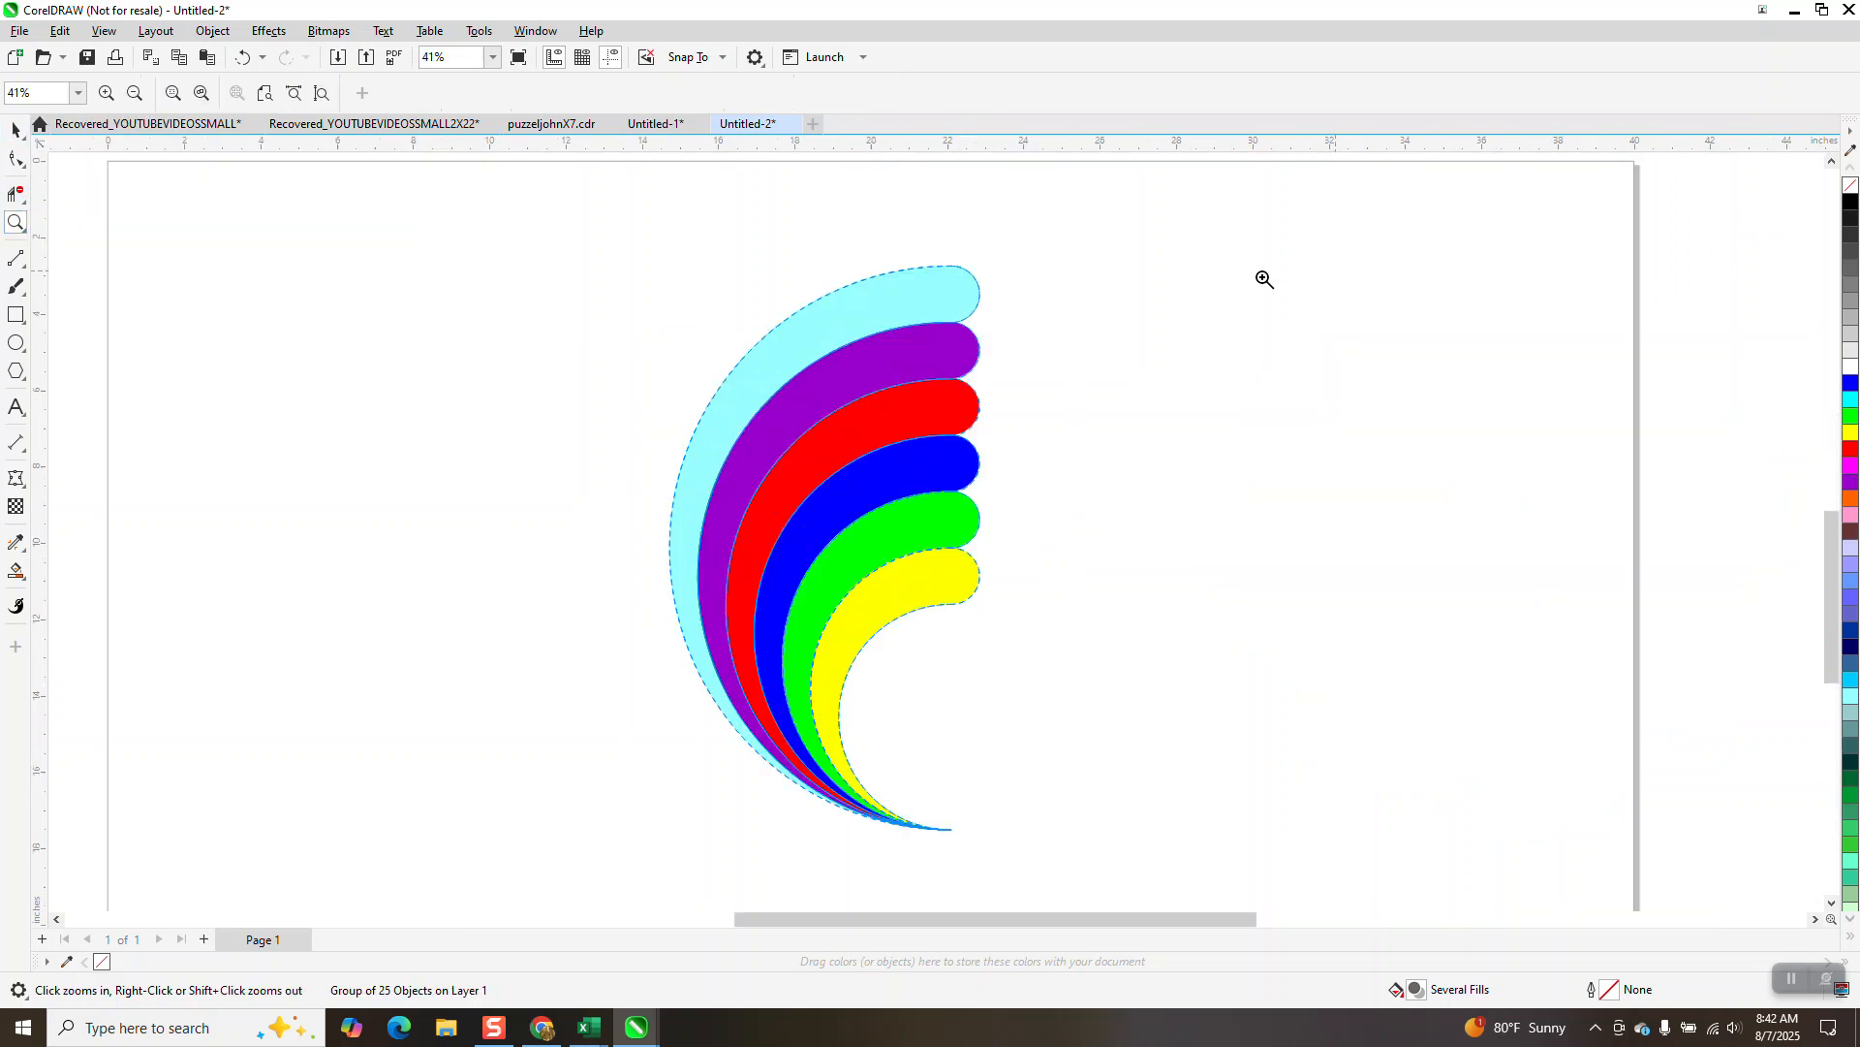
key(space)
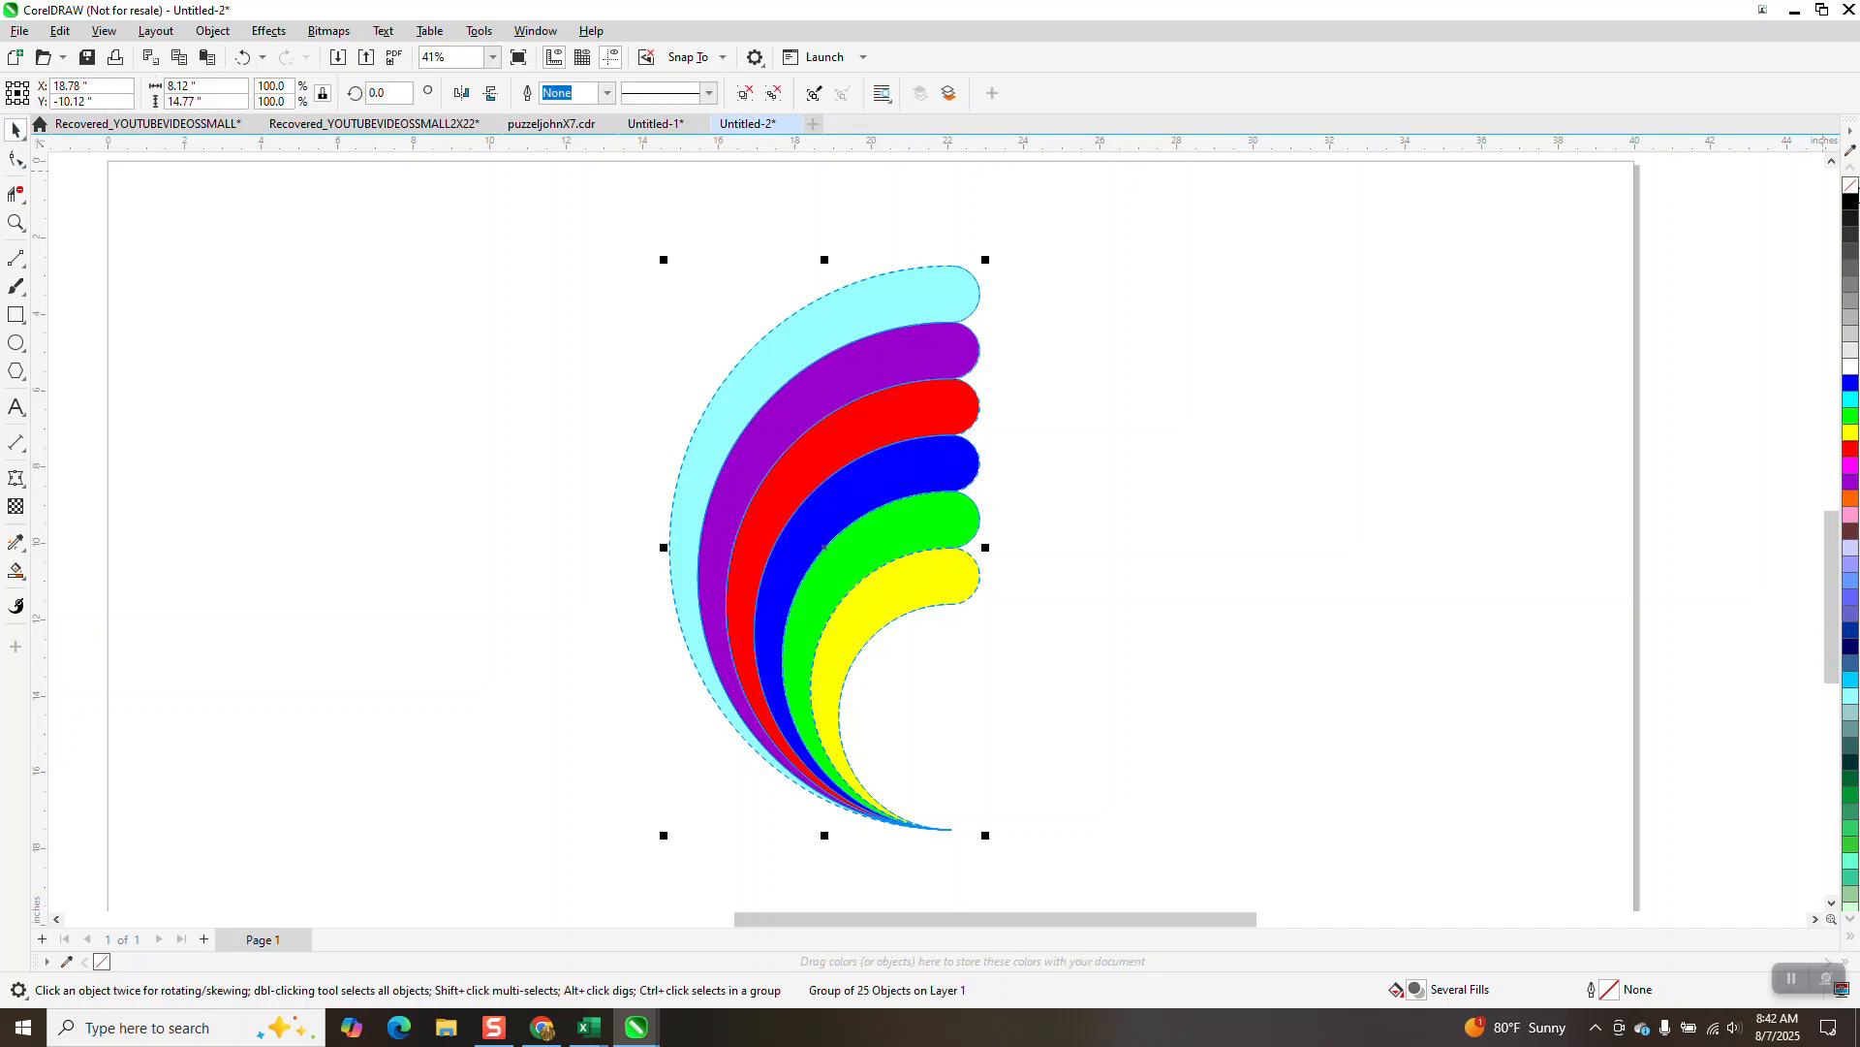
scroll(802, 322, down, 1)
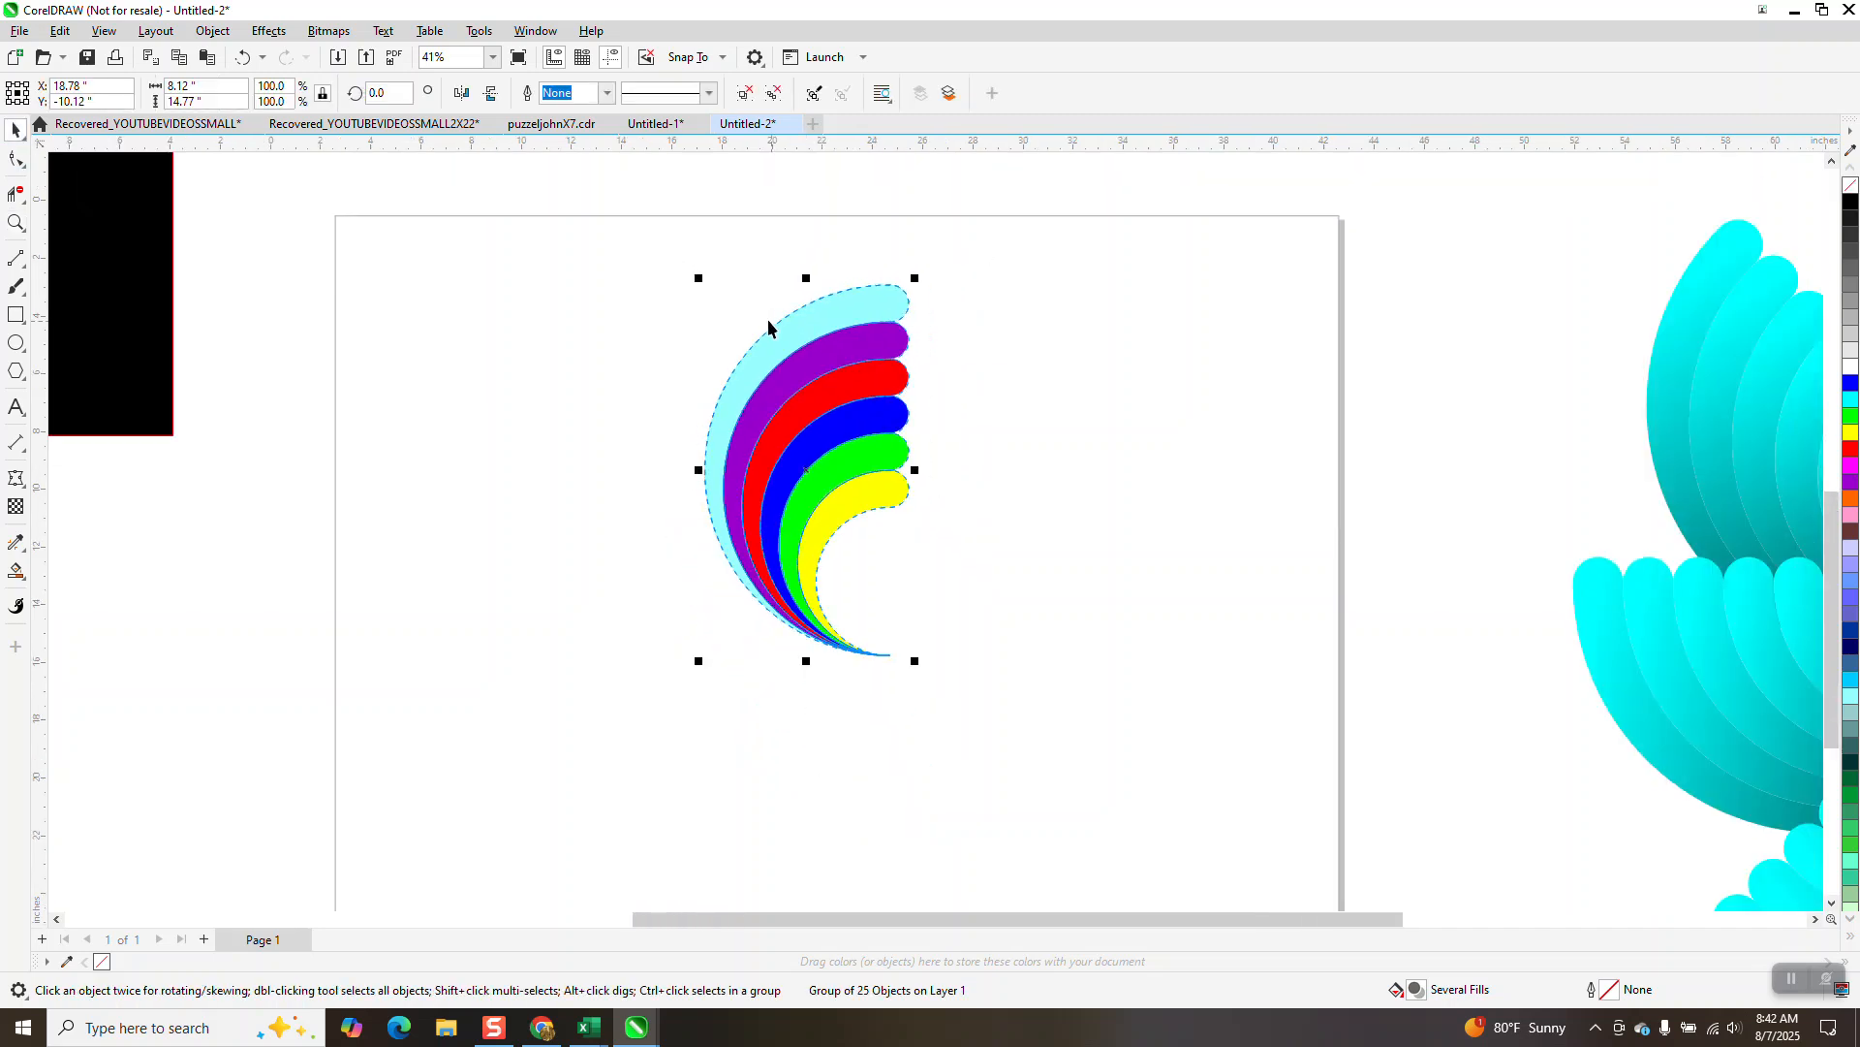
click(1852, 189)
right_click(1850, 206)
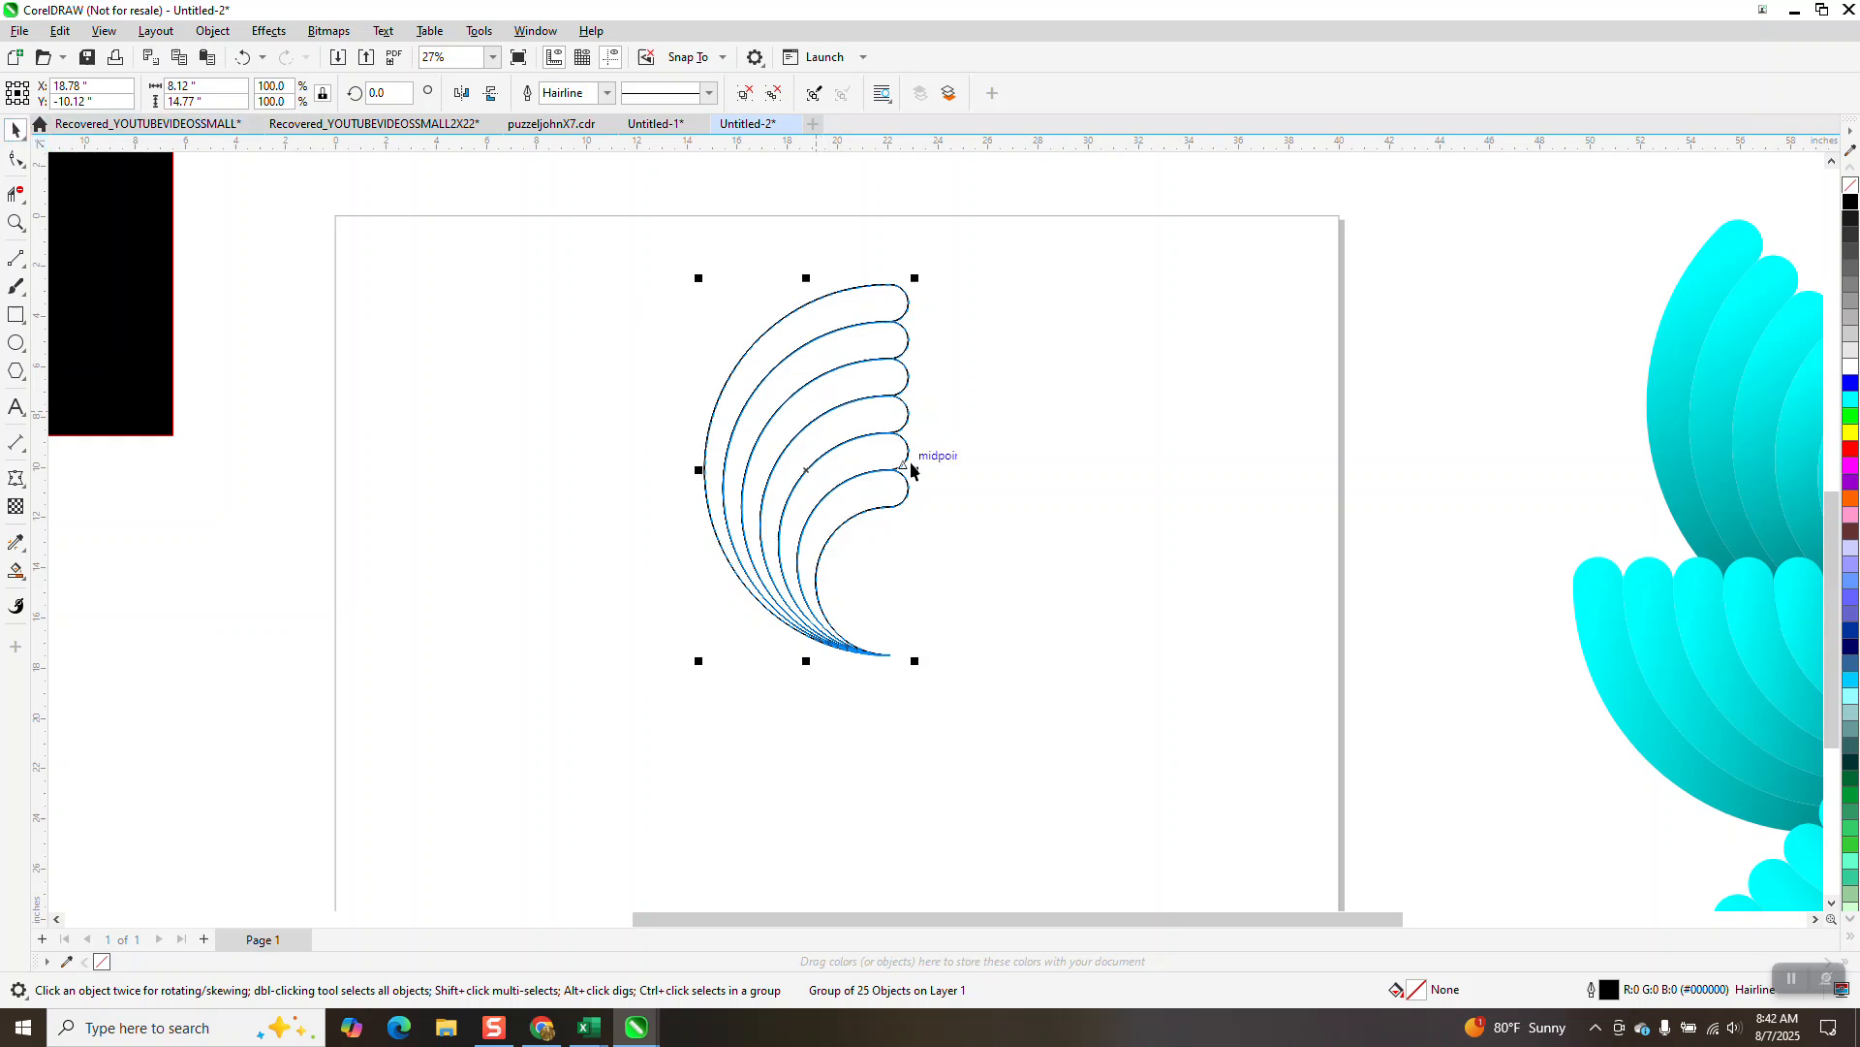
Move the petal group's rotation center to its pointed tip and create a copy rotated 22.5 degrees.
click(878, 482)
drag(902, 627, 890, 655)
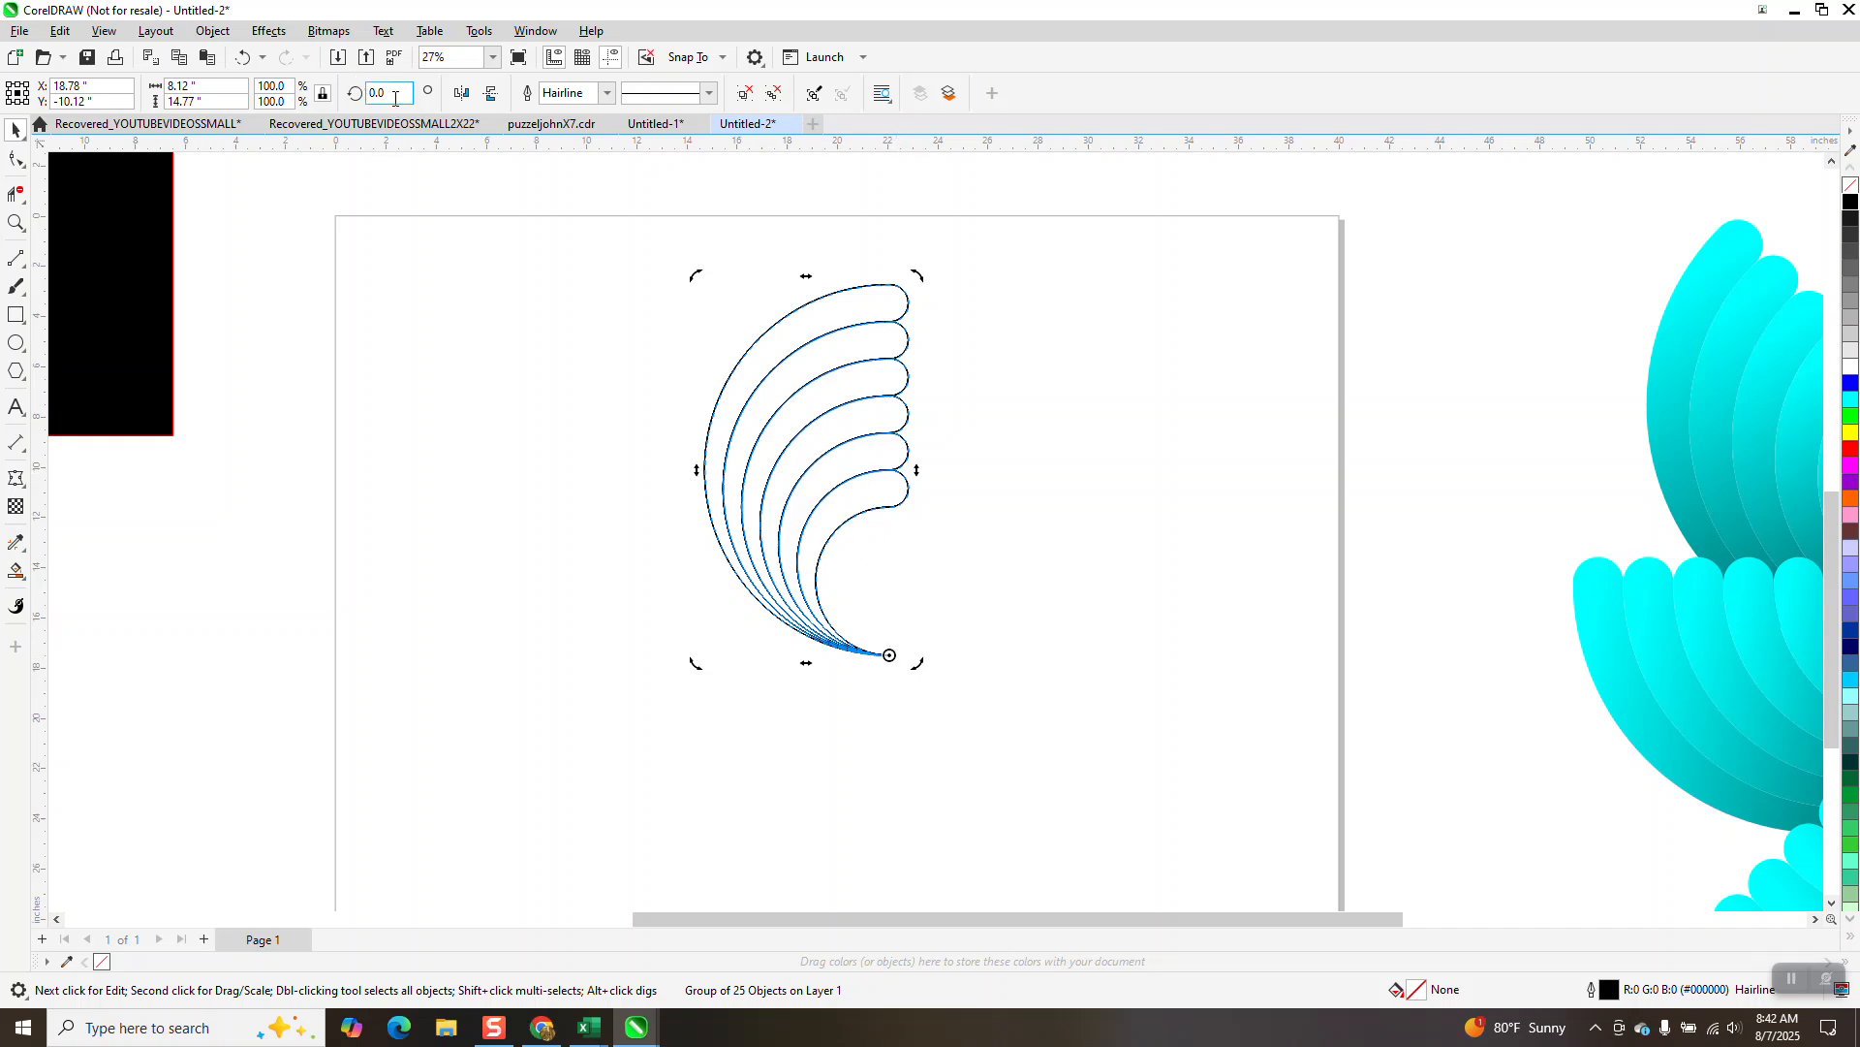
text(22)
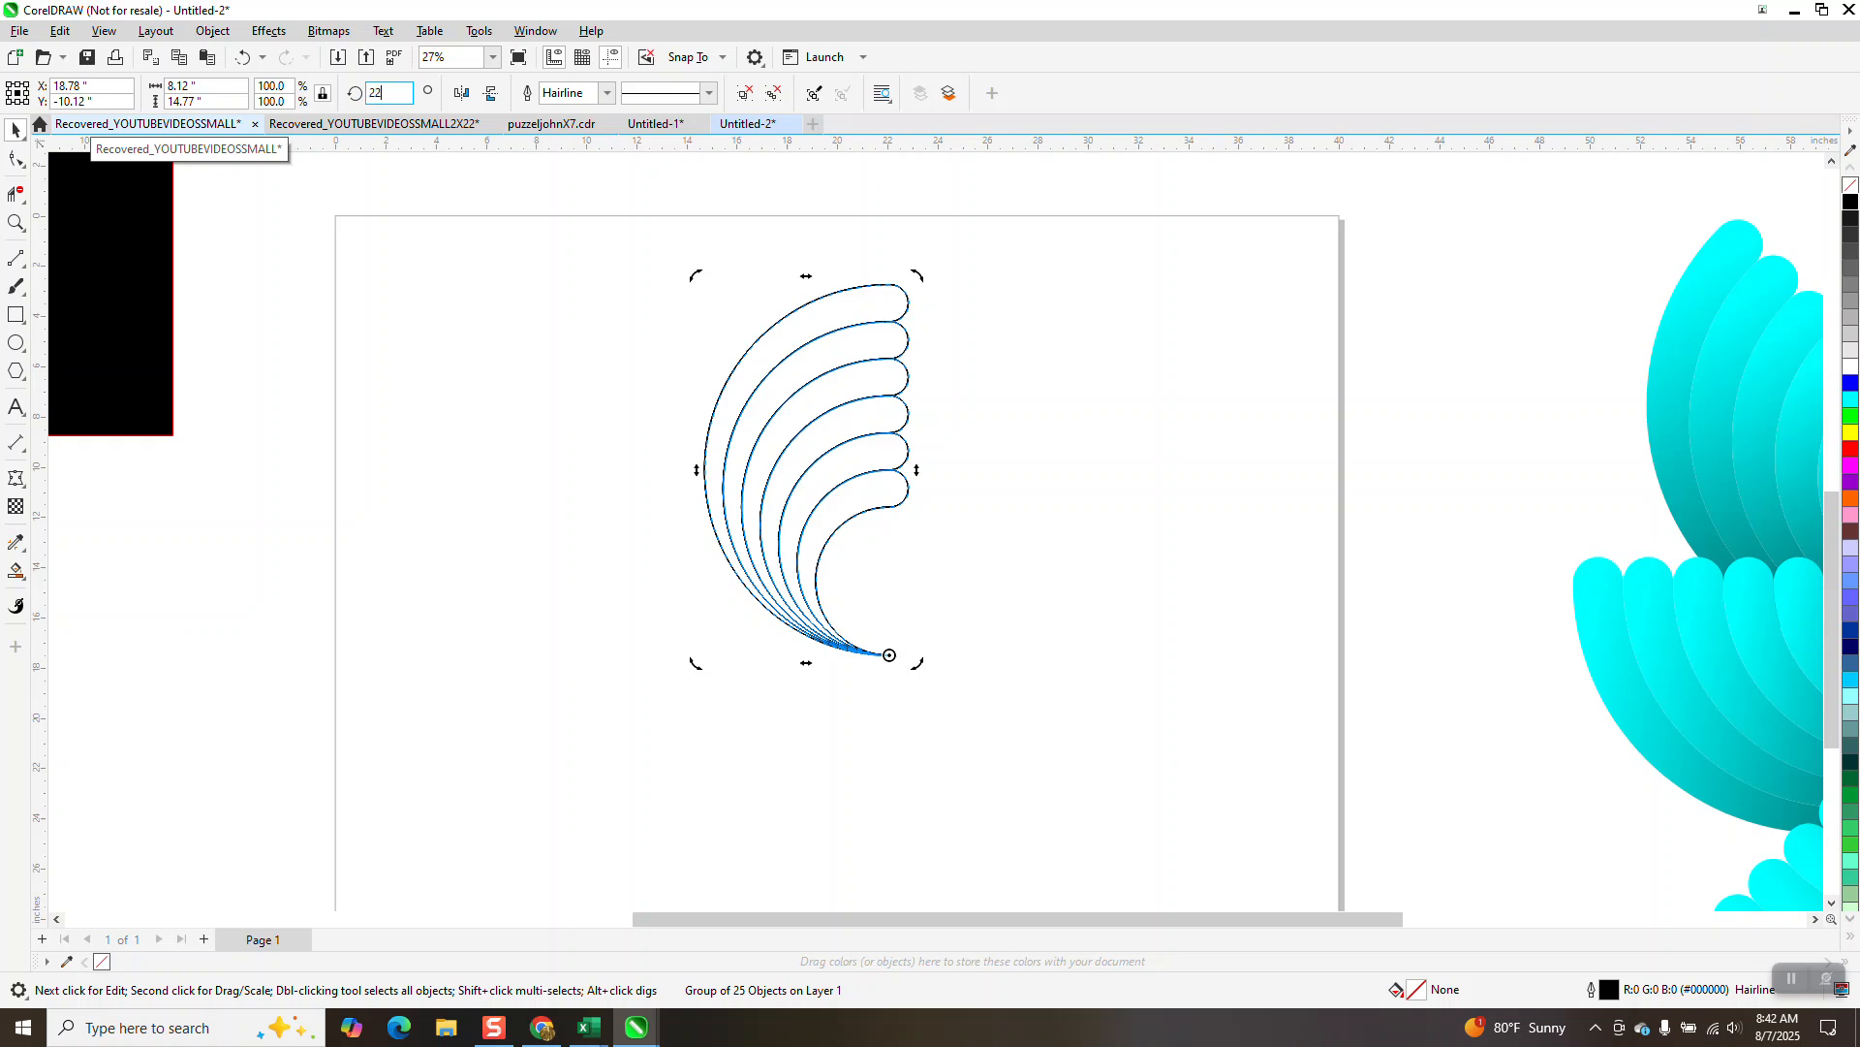
text(.5)
key(Return)
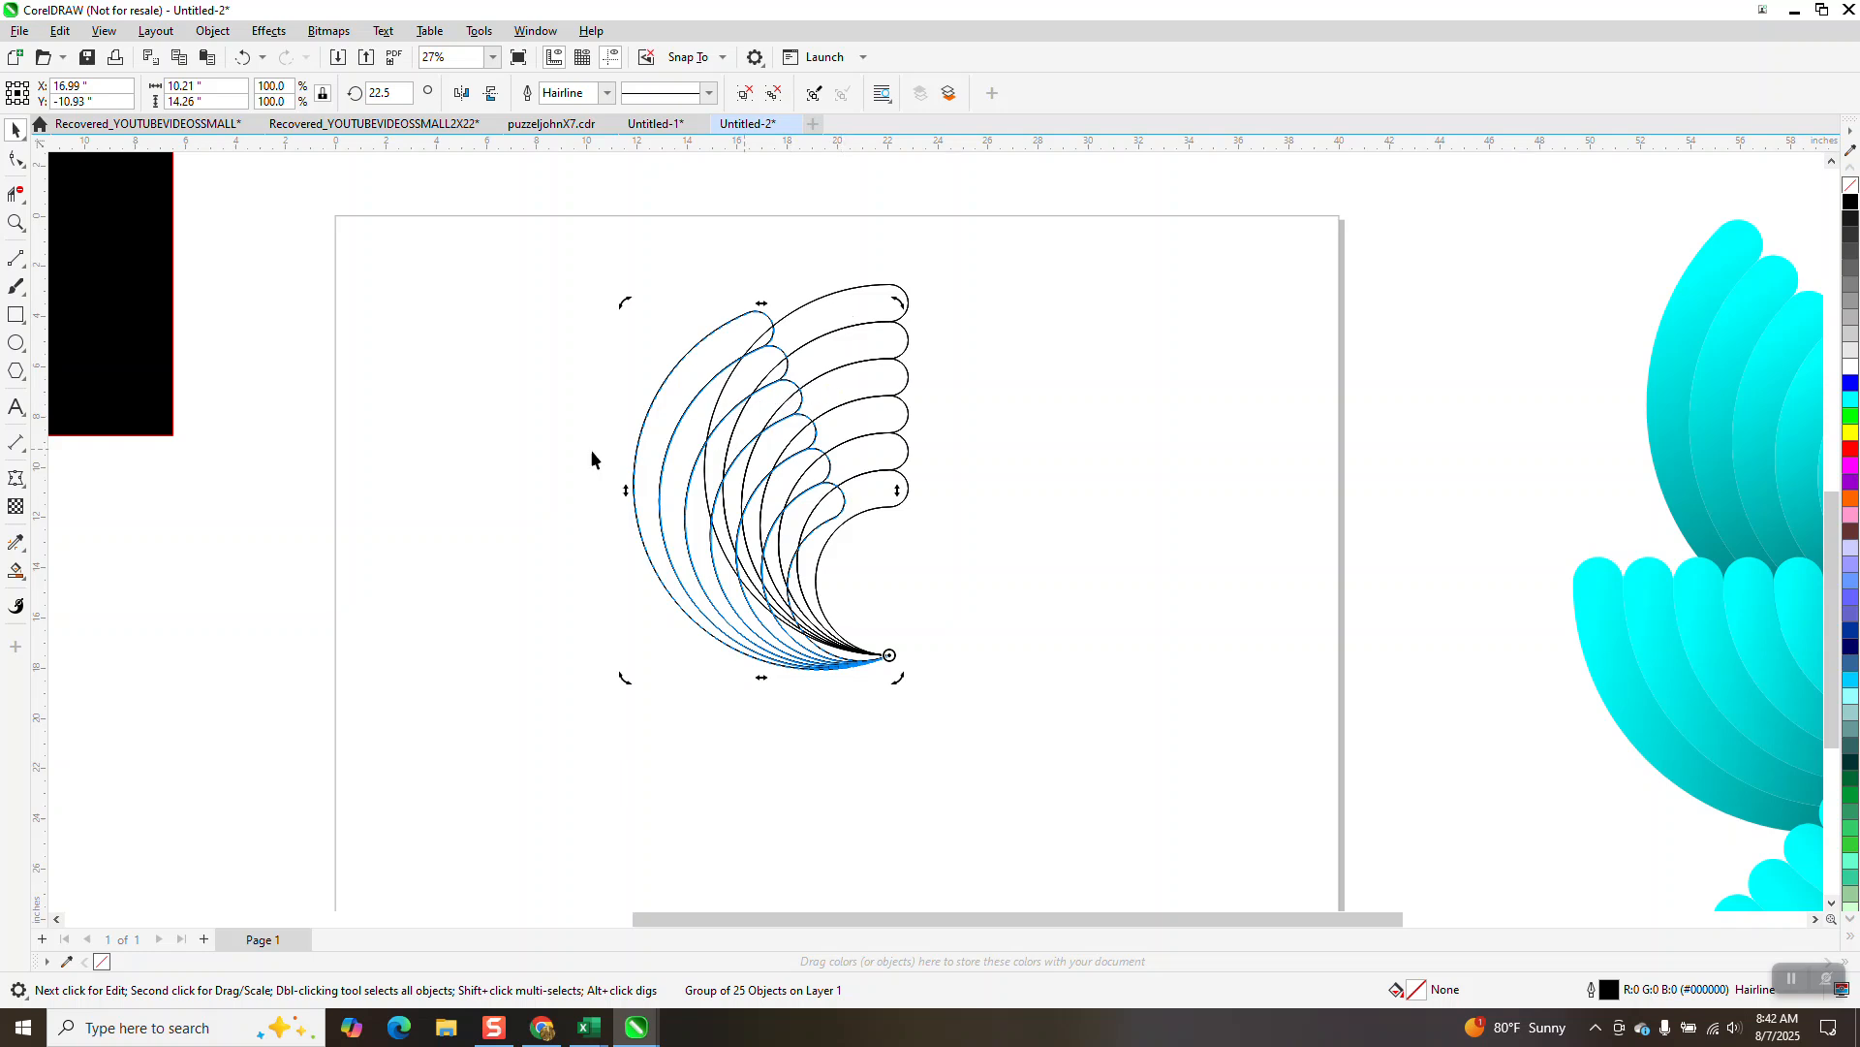
Place a vertical and a horizontal guideline crossing at the two petals' shared tip.
click(17, 572)
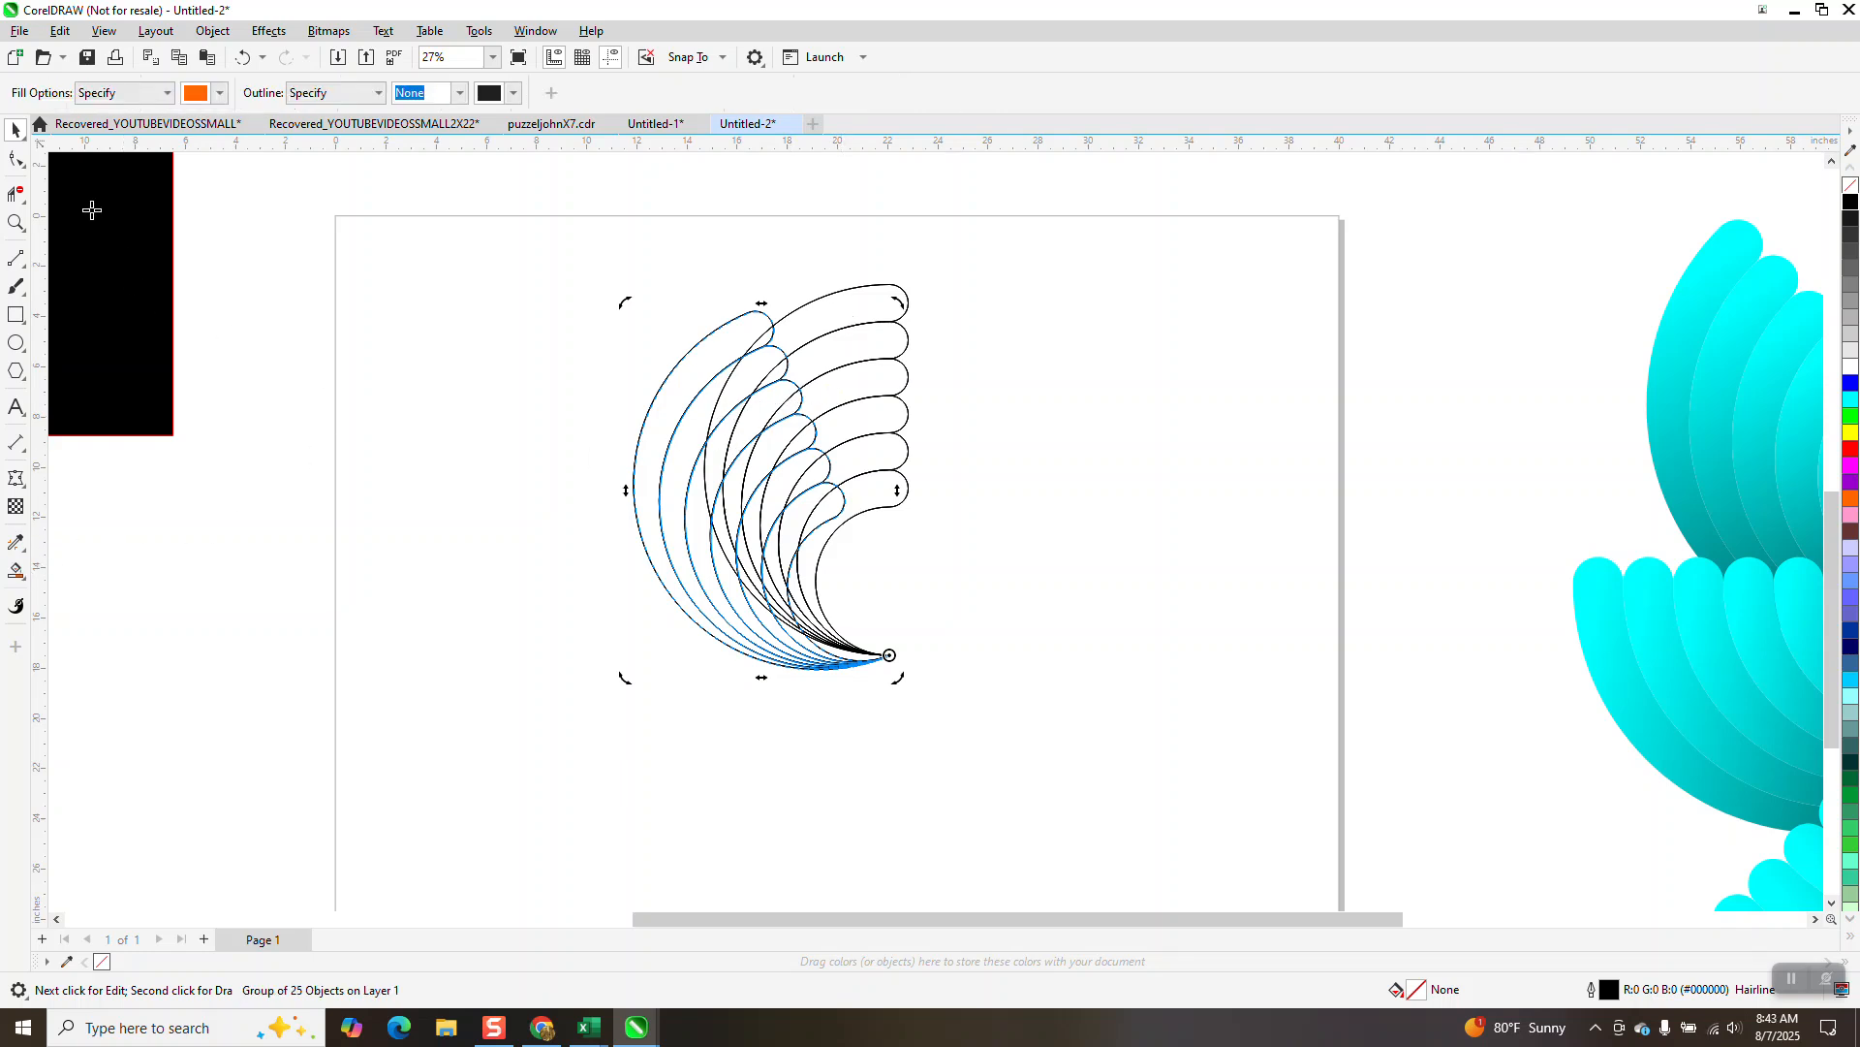
key(space)
drag(500, 185, 667, 436)
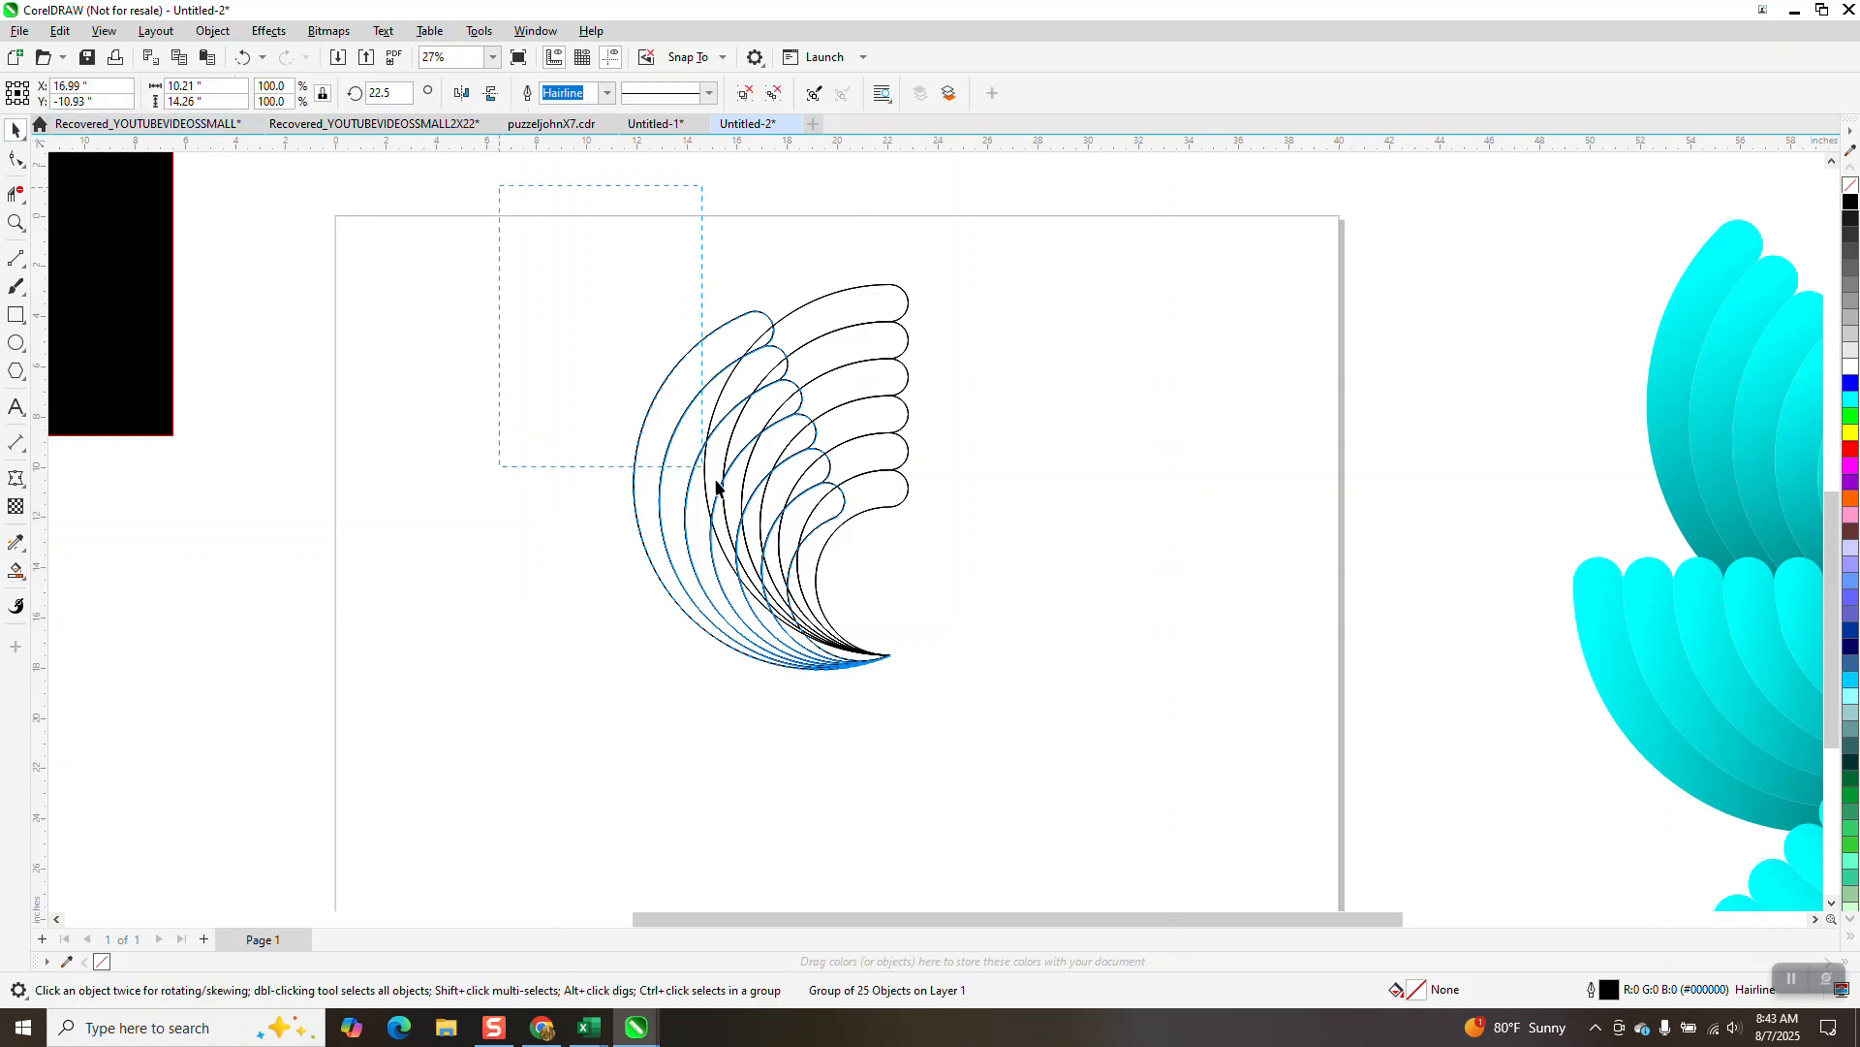
drag(963, 715, 963, 715)
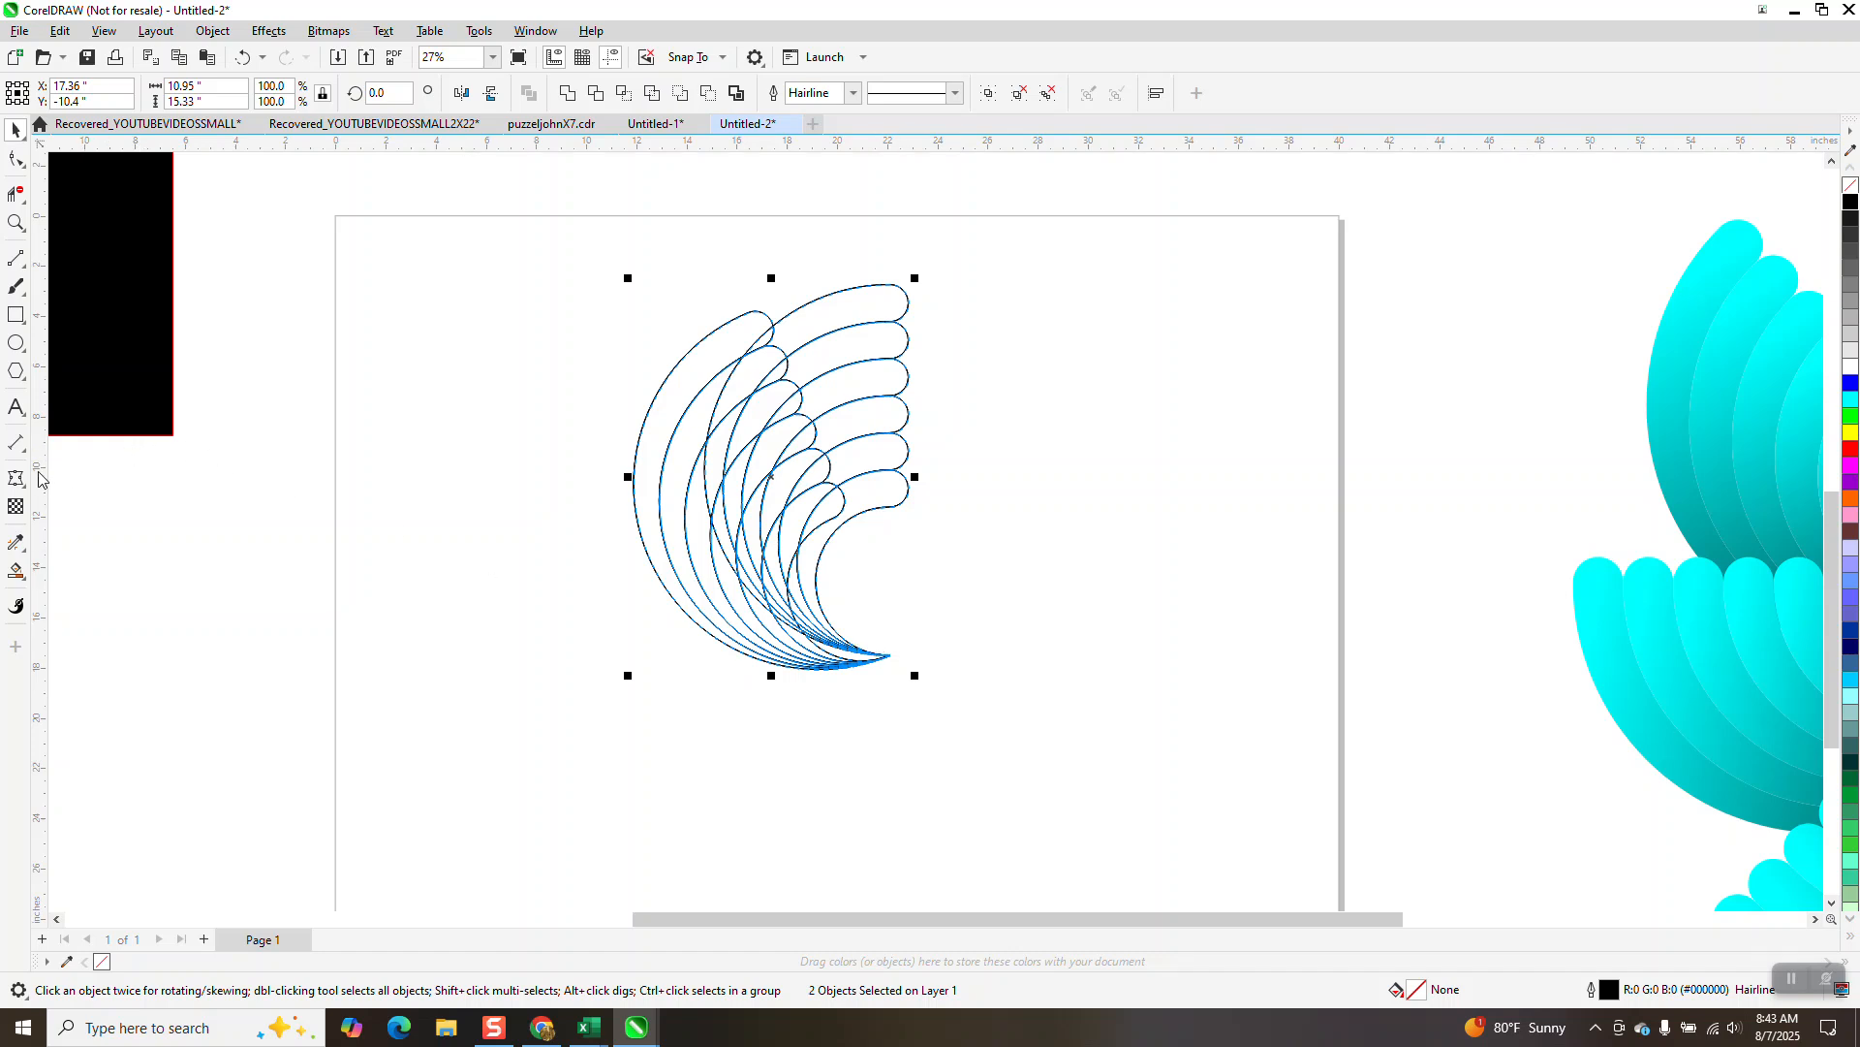
drag(41, 477, 890, 657)
drag(973, 157, 891, 659)
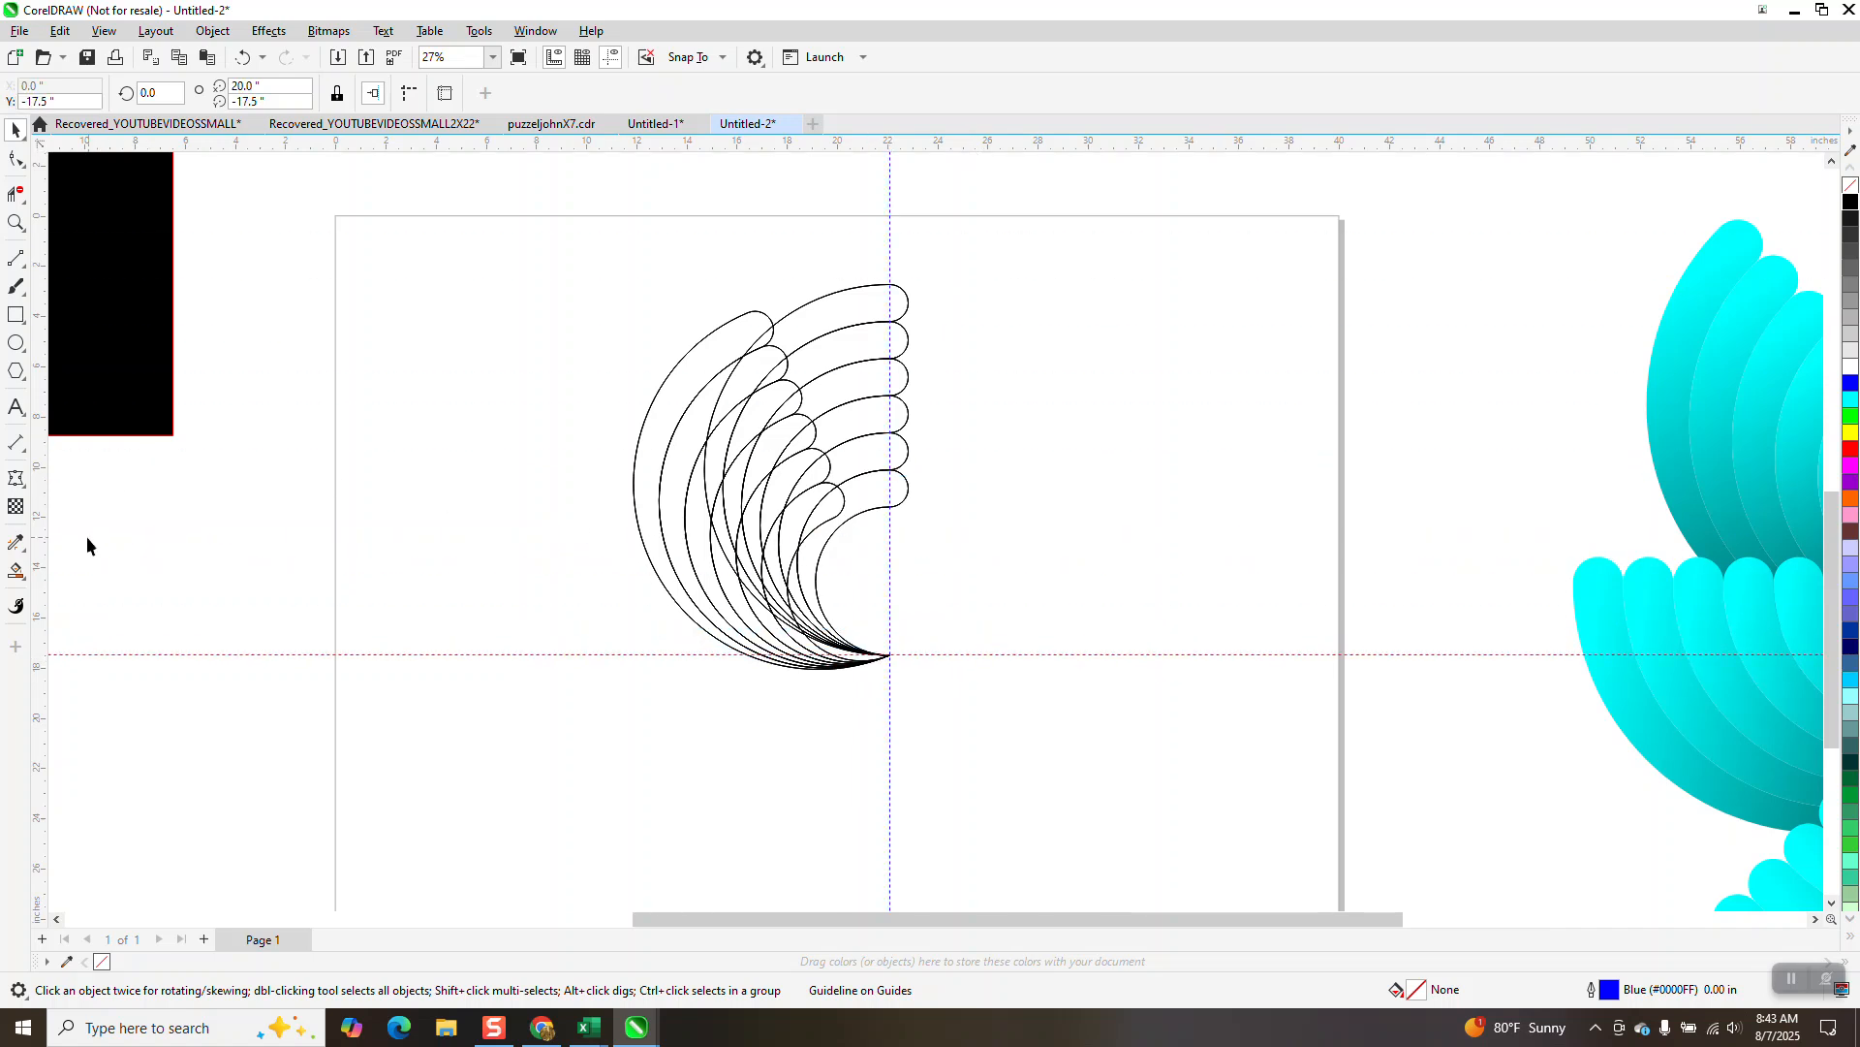
Use Smart Fill to color the upright petal's six bands orange where the rotated petal does not overlap them.
click(19, 574)
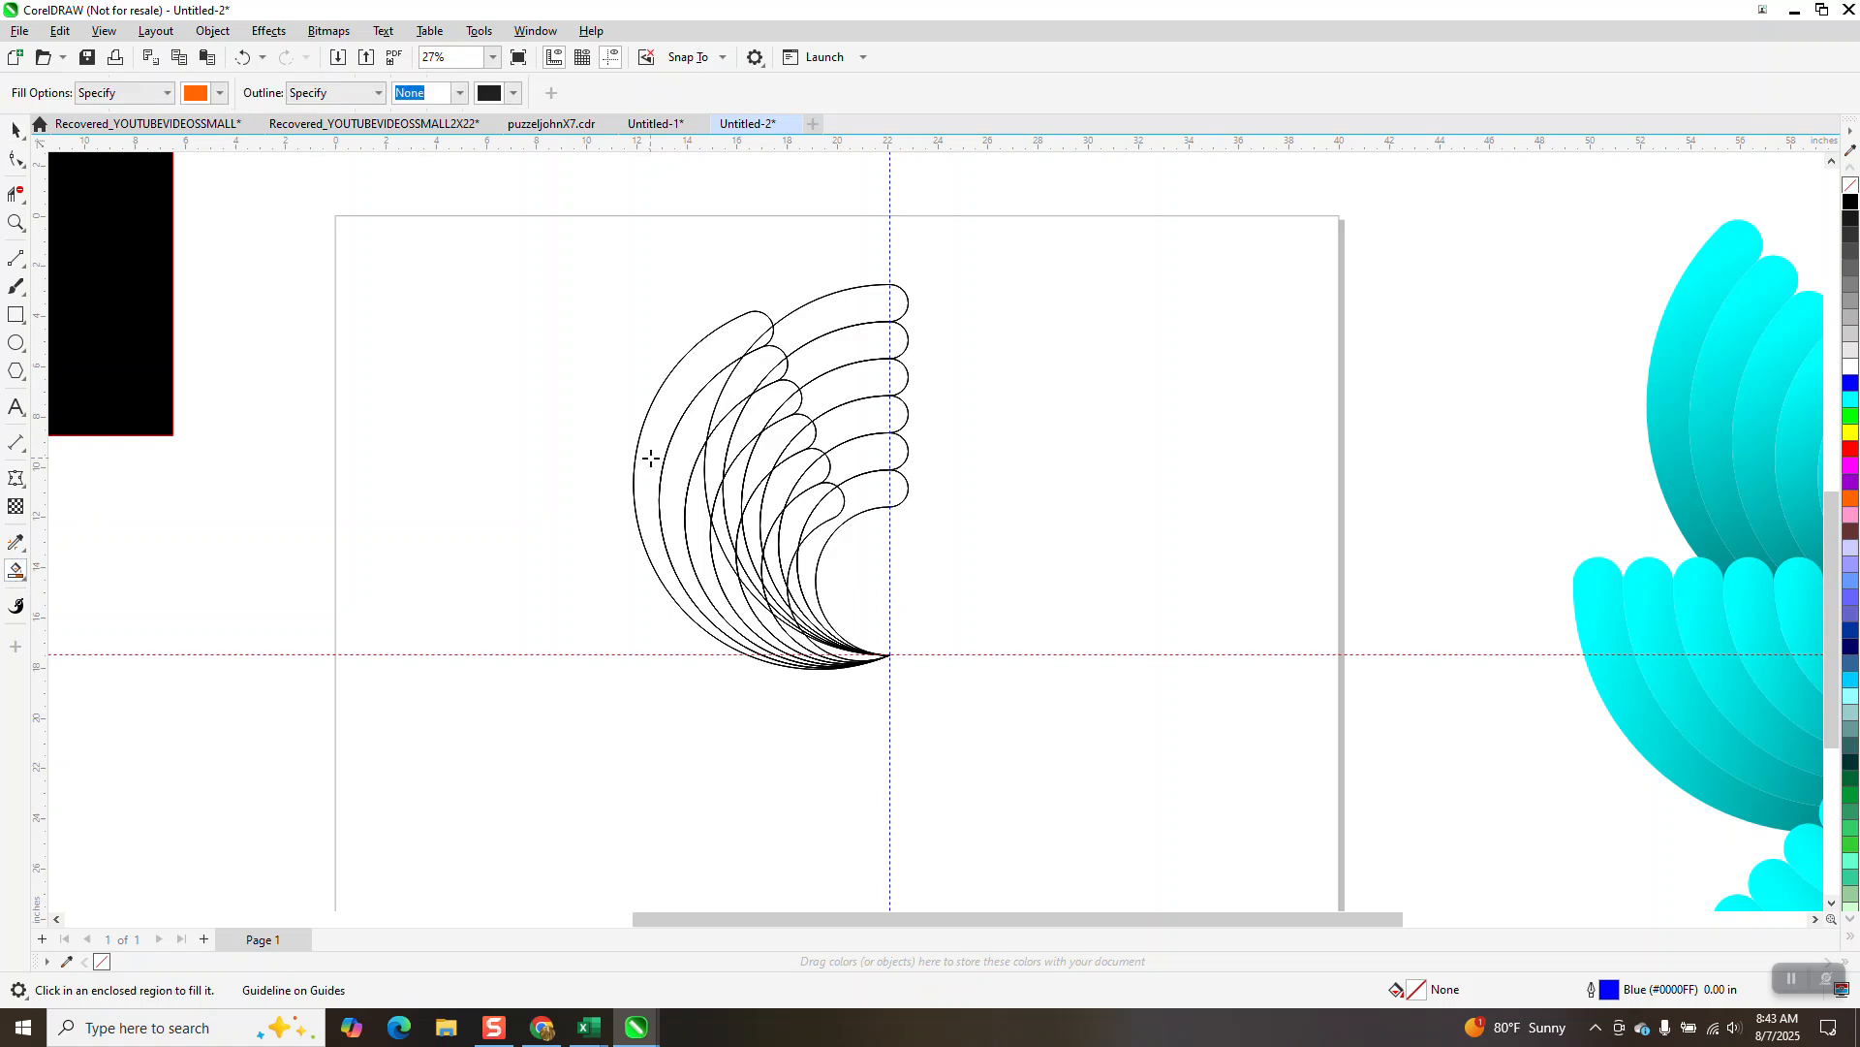
click(865, 310)
click(866, 346)
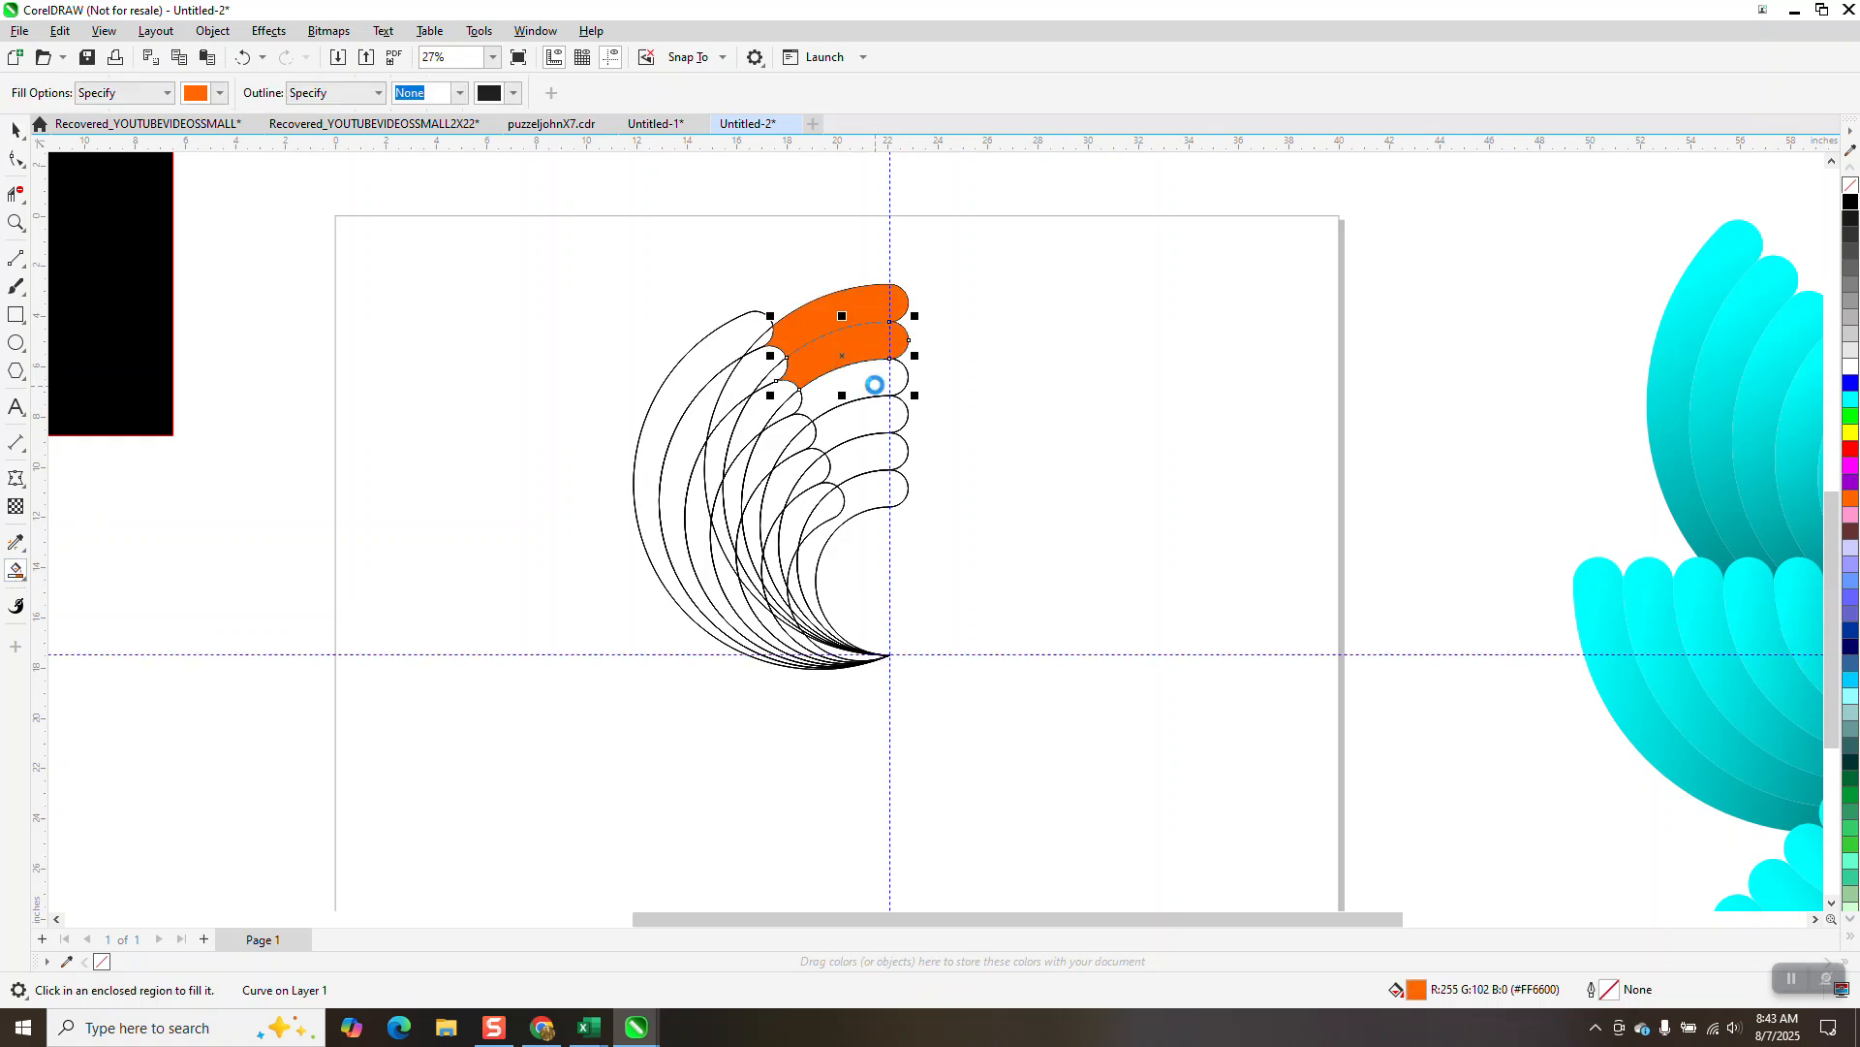
click(875, 385)
click(878, 415)
click(873, 447)
click(873, 484)
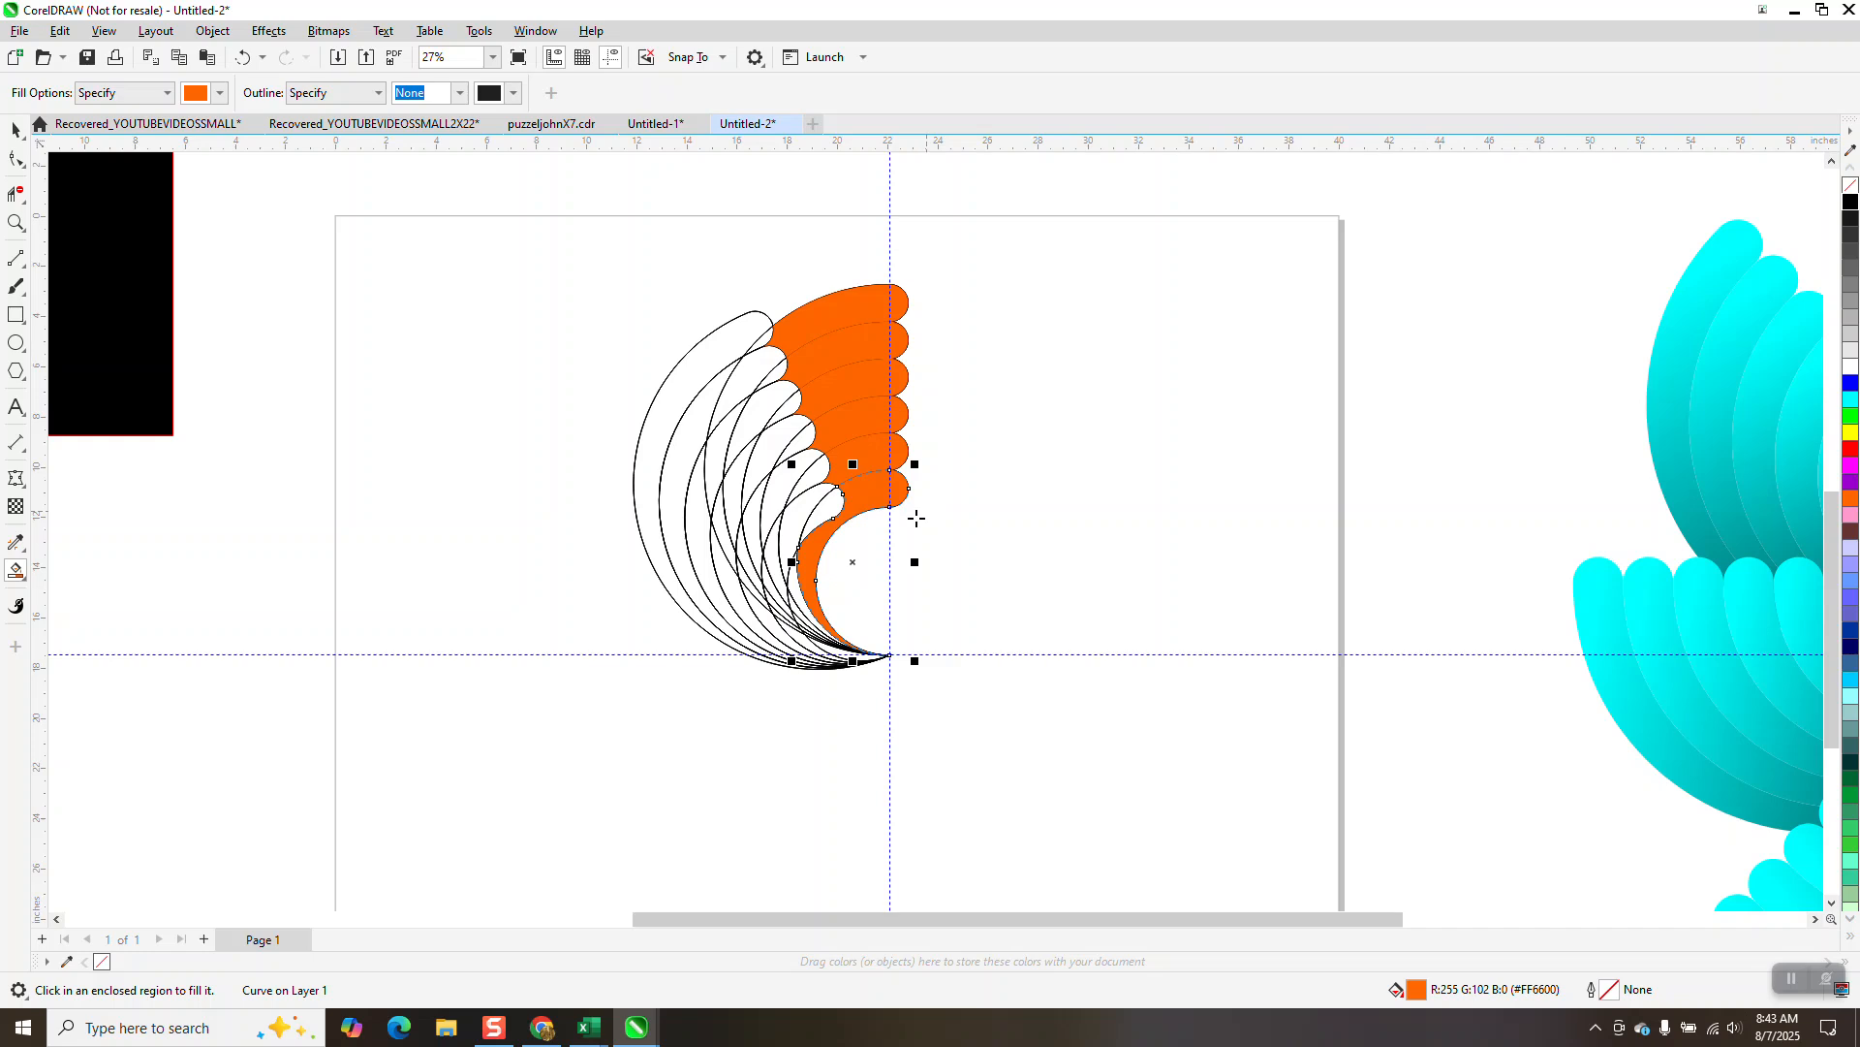
Move the rotated outline petal group horizontally to the left, well clear of the orange bands.
click(16, 128)
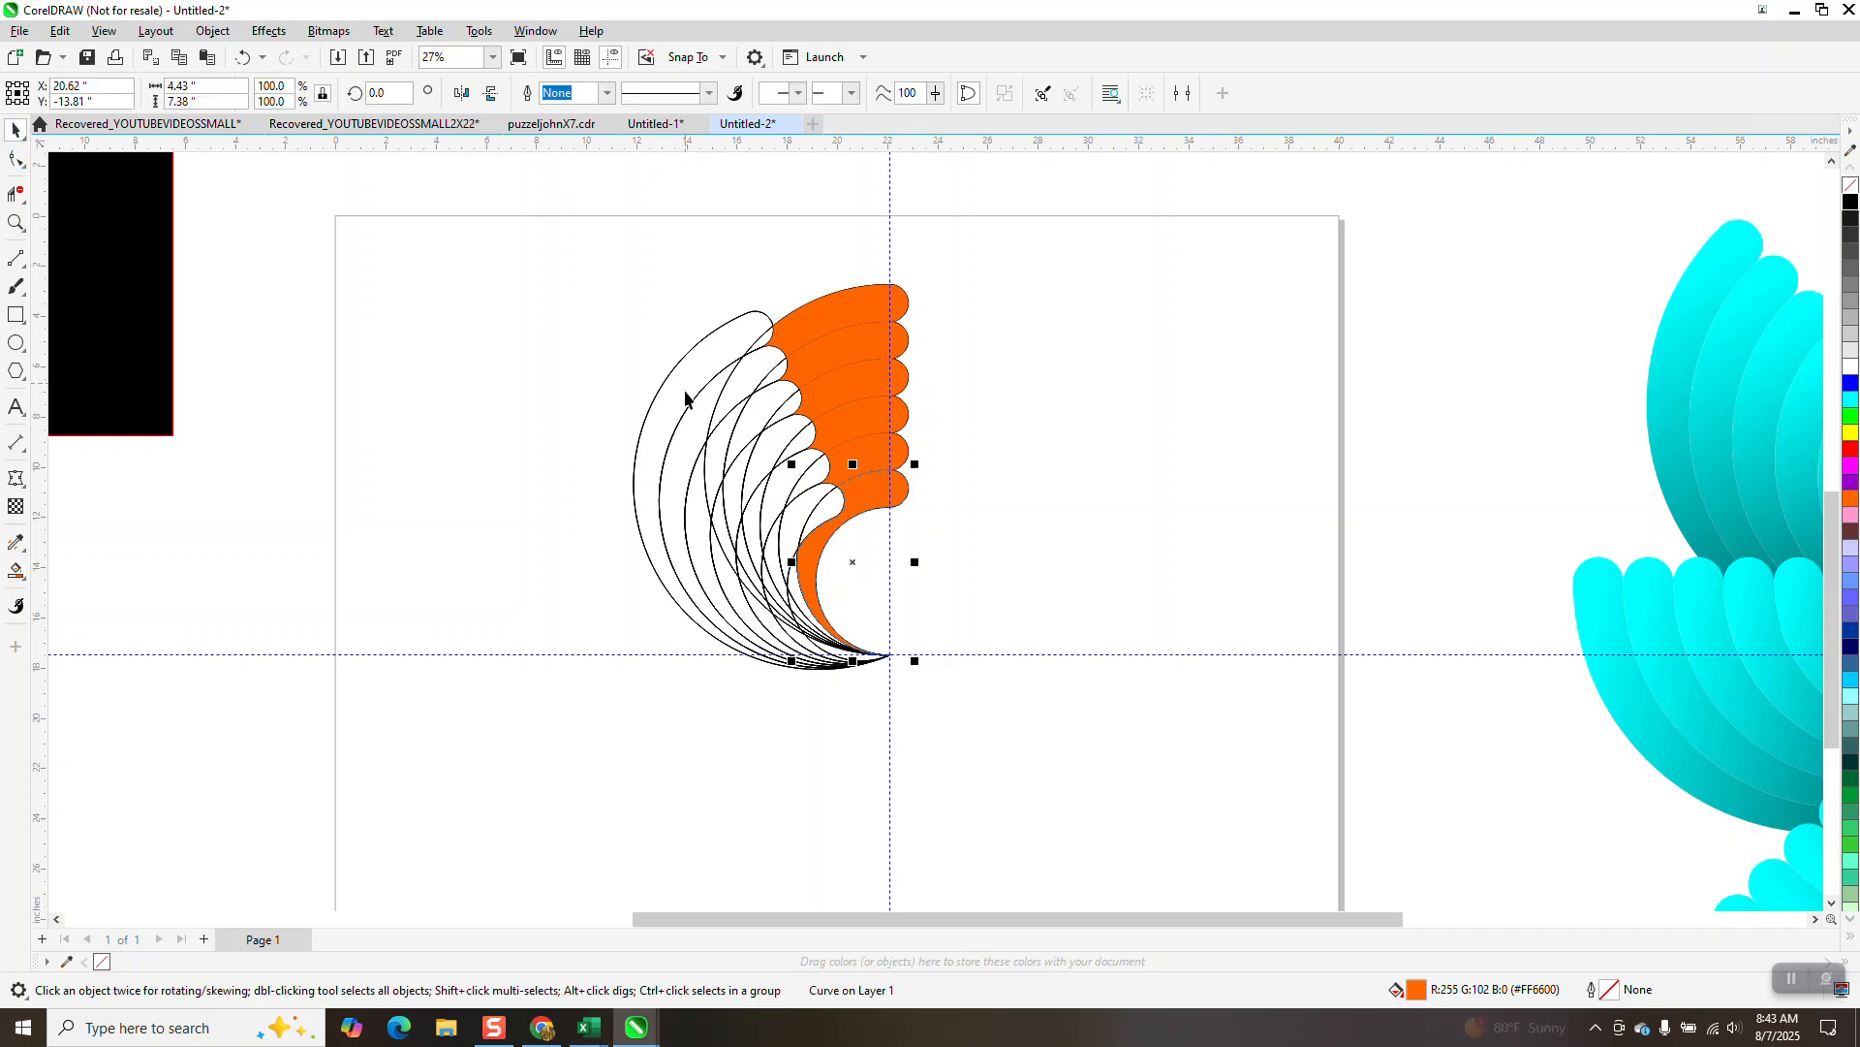
click(687, 411)
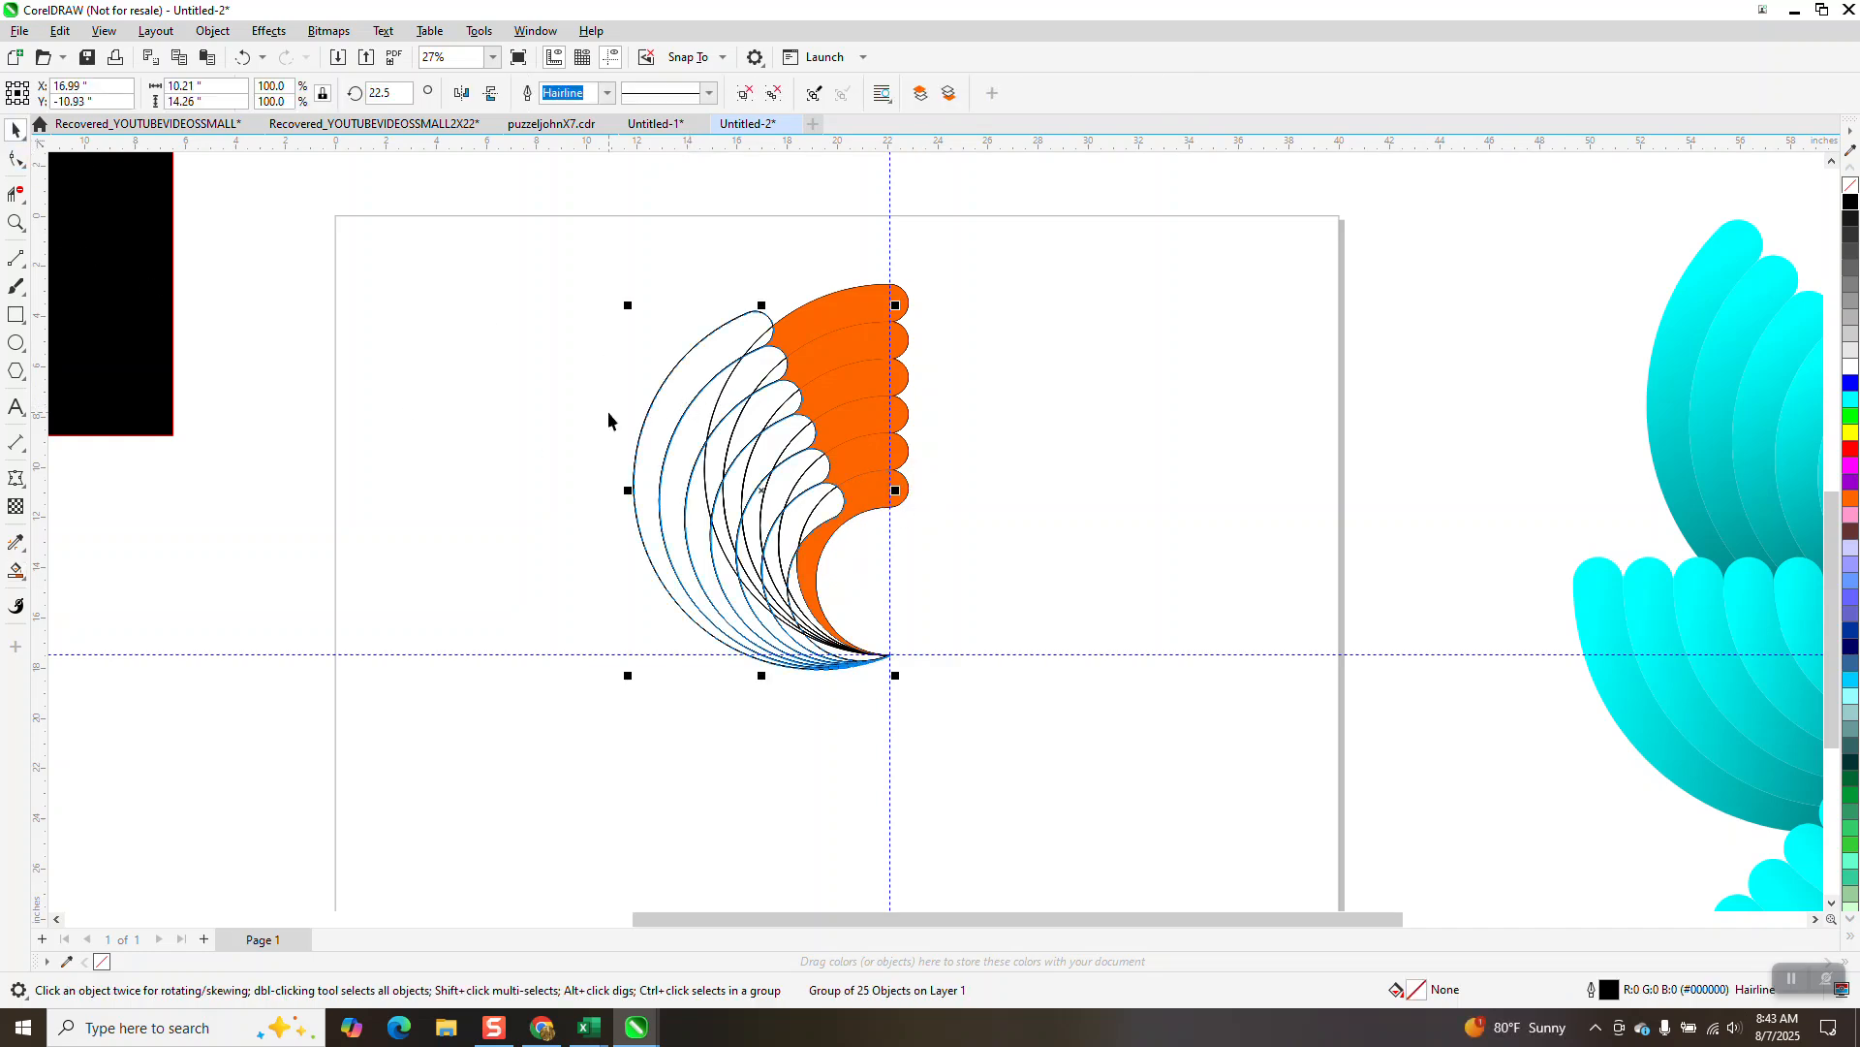
key(Left)
key(Left)
key(Left)
key(Left)
key(Left)
key(Left)
key(Left)
key(Left)
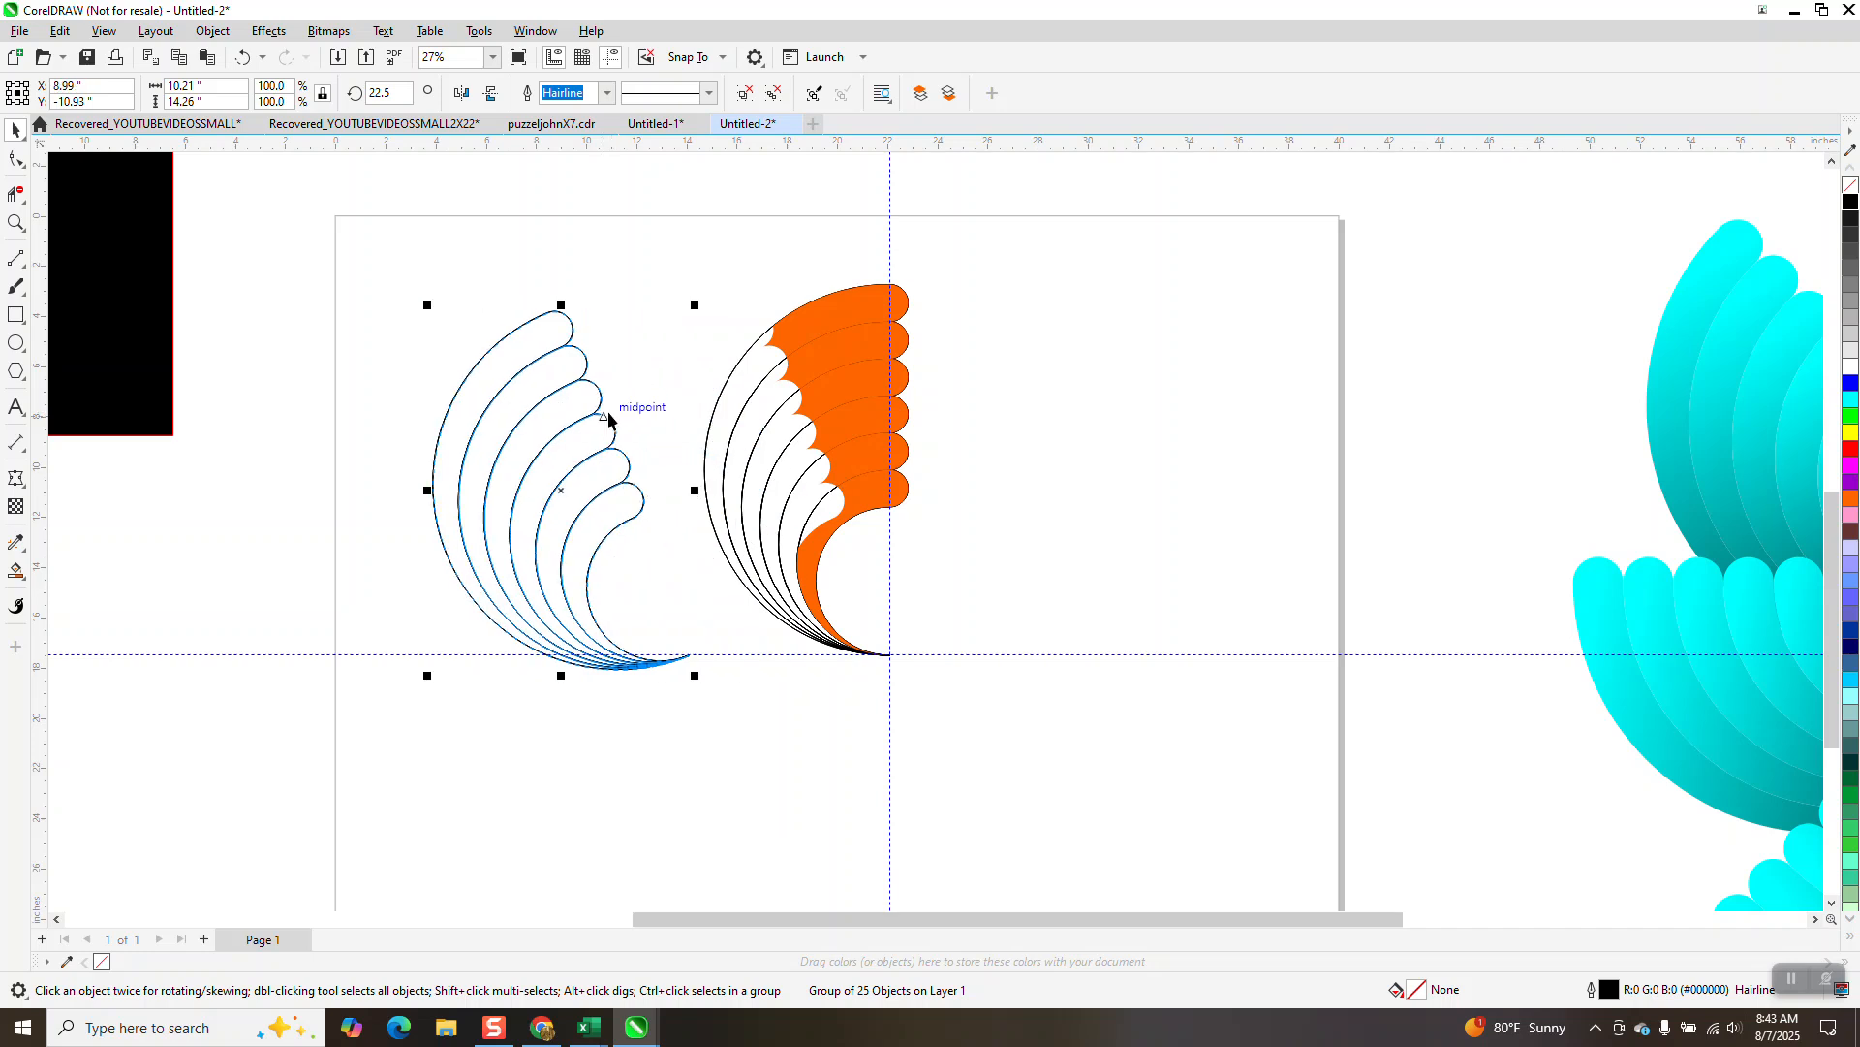
key(Left)
key(Left)
key(Left)
key(Left)
key(Left)
key(Left)
key(Left)
key(Left)
Move the upright outline petal group about 20 inches left, leaving the orange bands on their own at the guidelines.
click(756, 456)
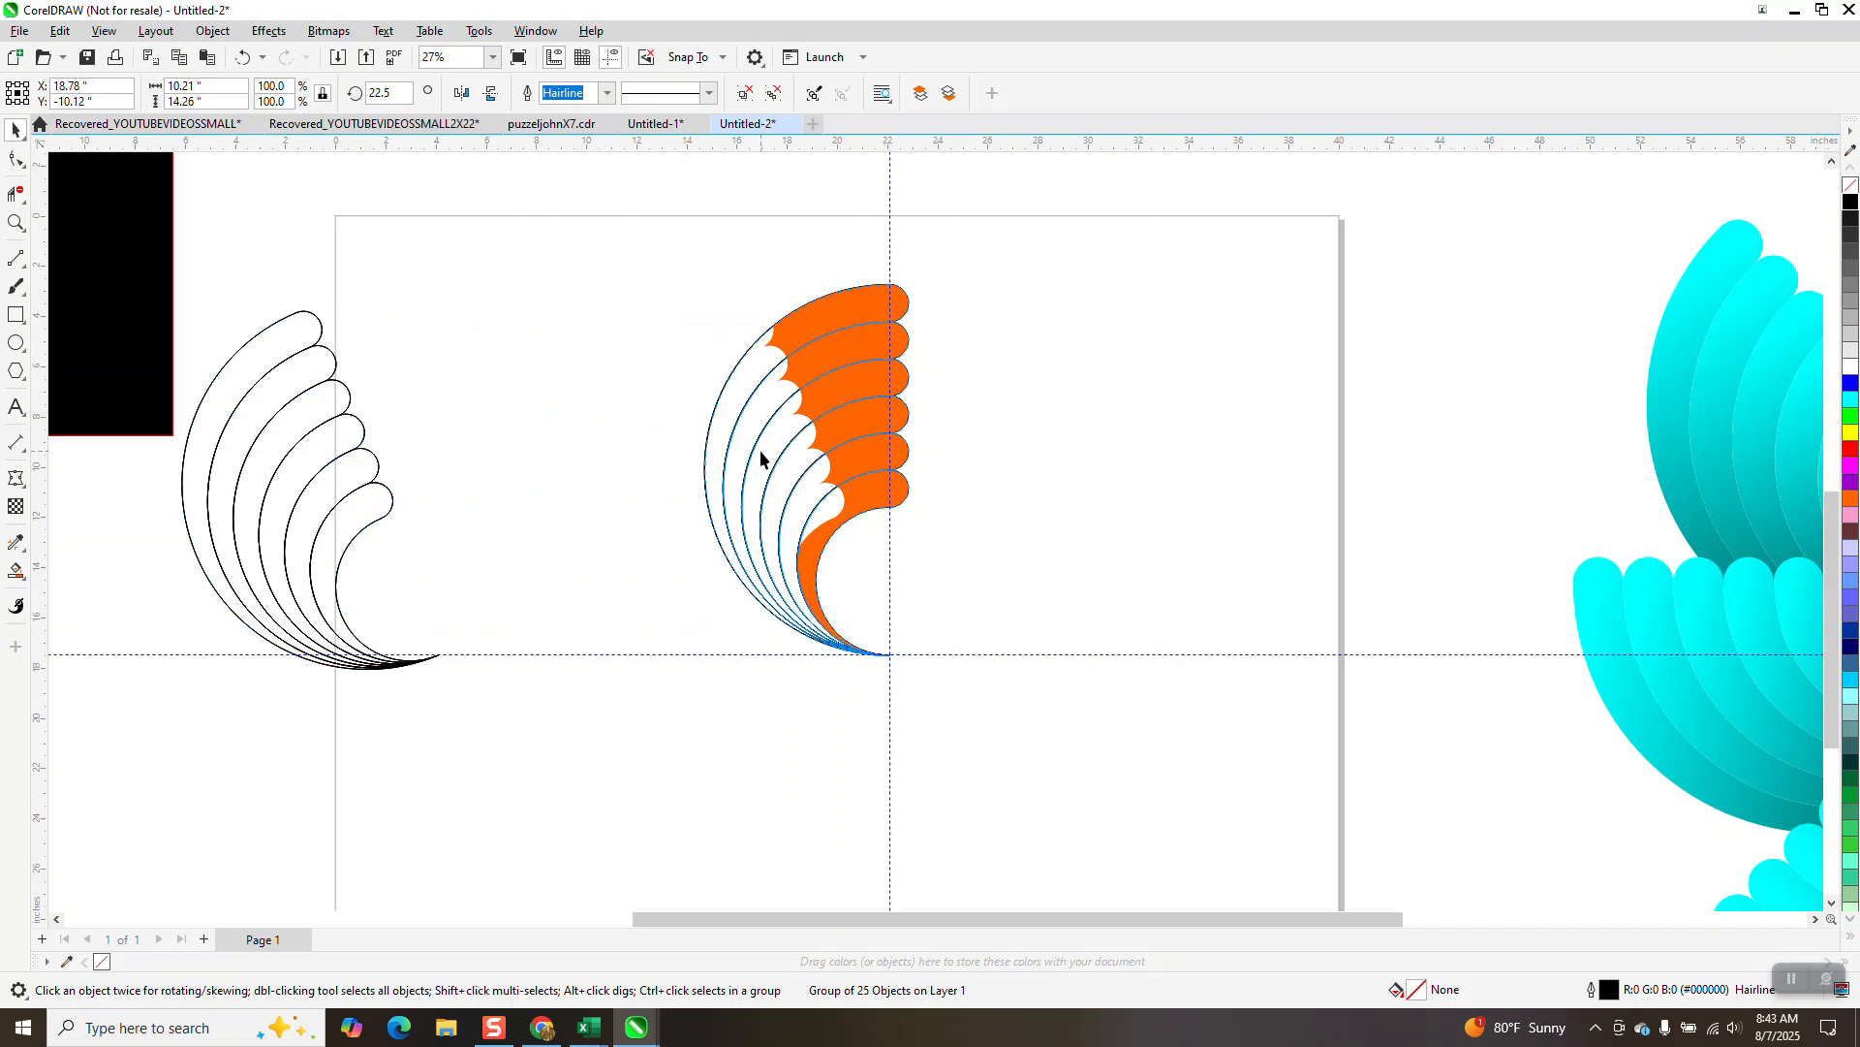
key(Left)
key(Left)
key(Left)
key(Left)
key(Left)
key(Left)
key(Left)
key(Left)
key(Left)
key(Left)
key(Left)
key(Left)
key(Left)
key(Left)
key(Left)
key(Left)
key(Left)
key(Left)
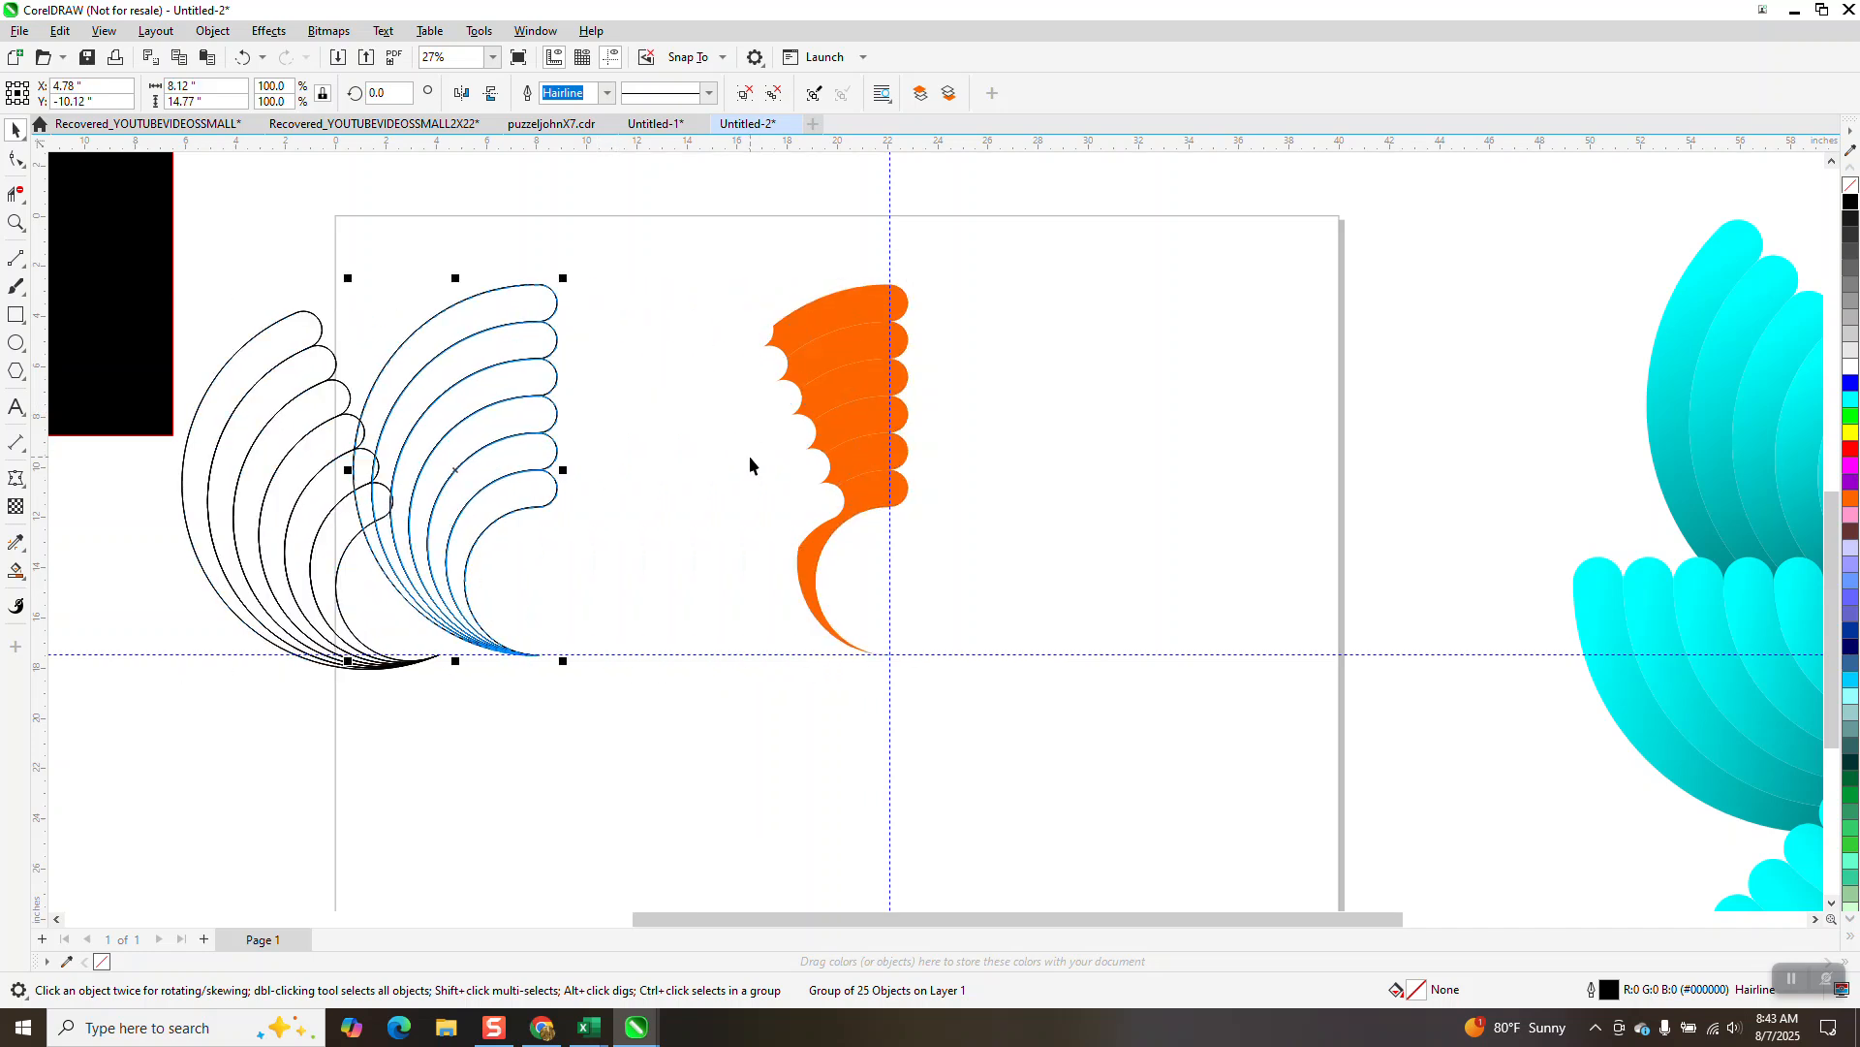
key(Left)
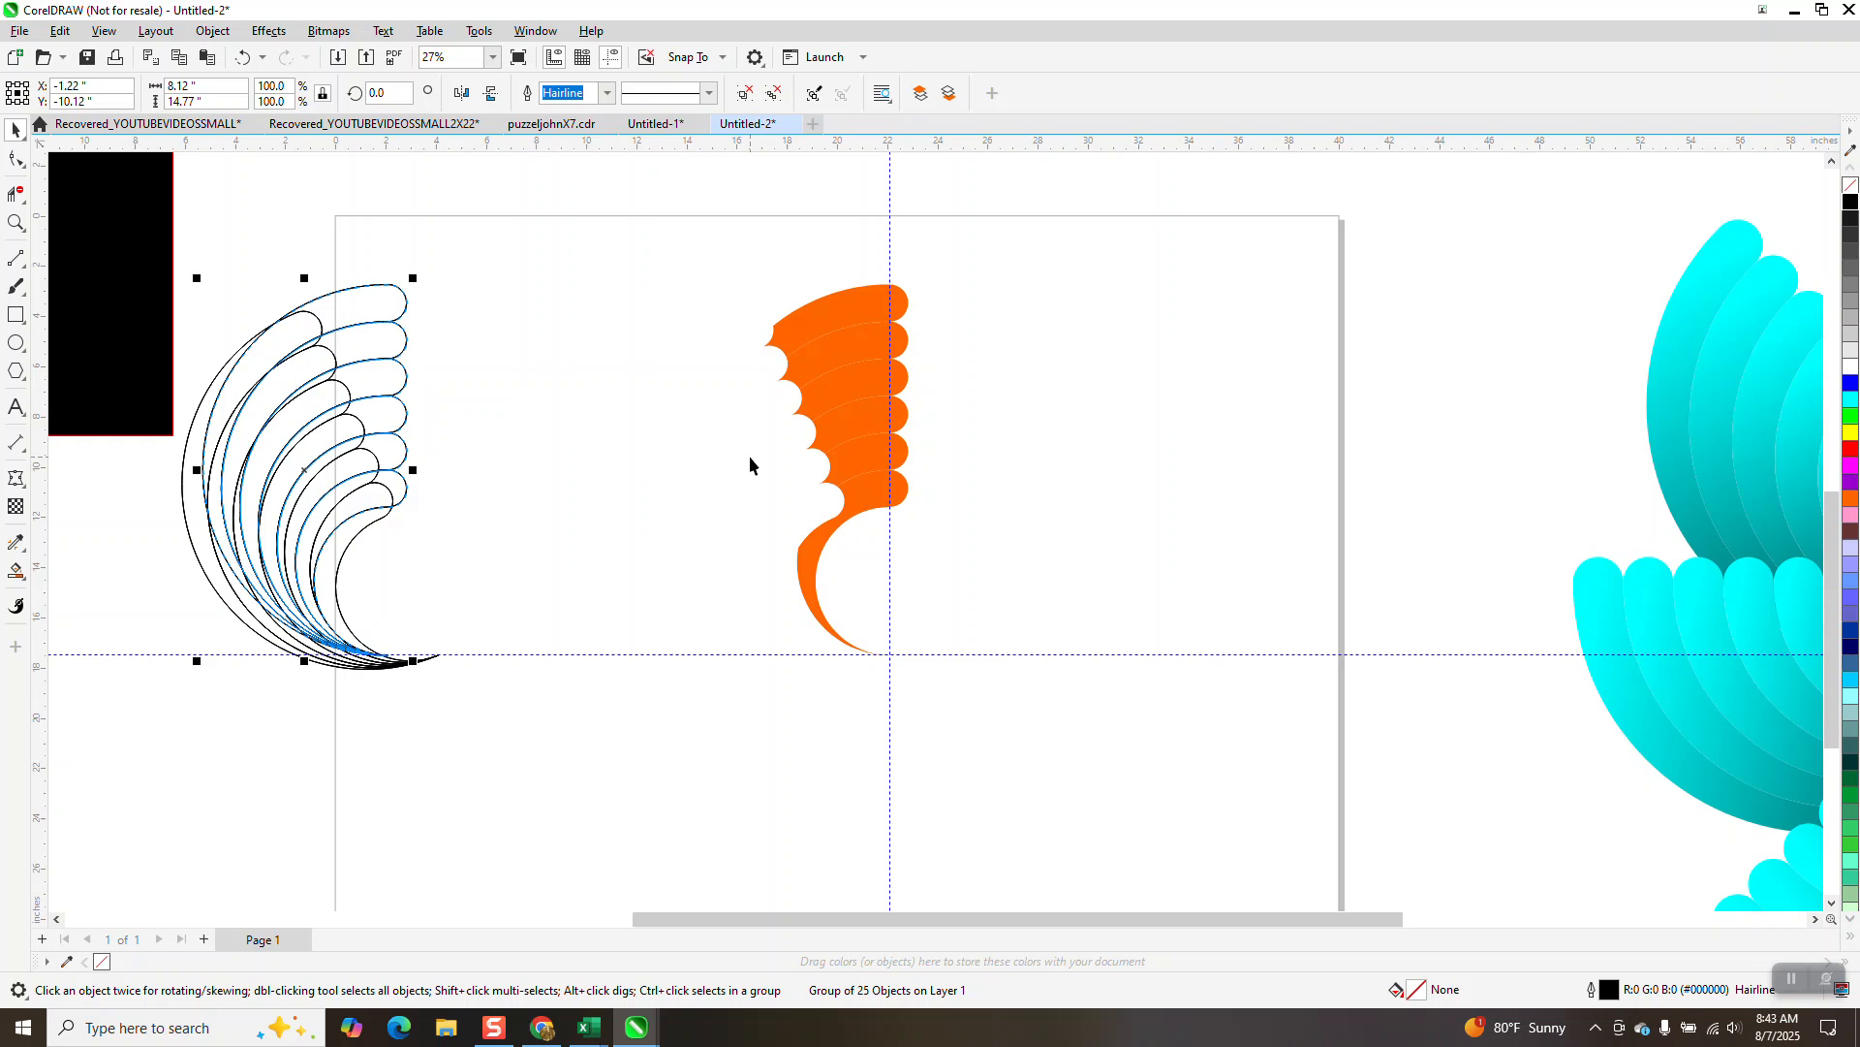
Apply a linear fountain fill from orange at the upper edge to black below on the topmost band.
click(944, 316)
click(877, 308)
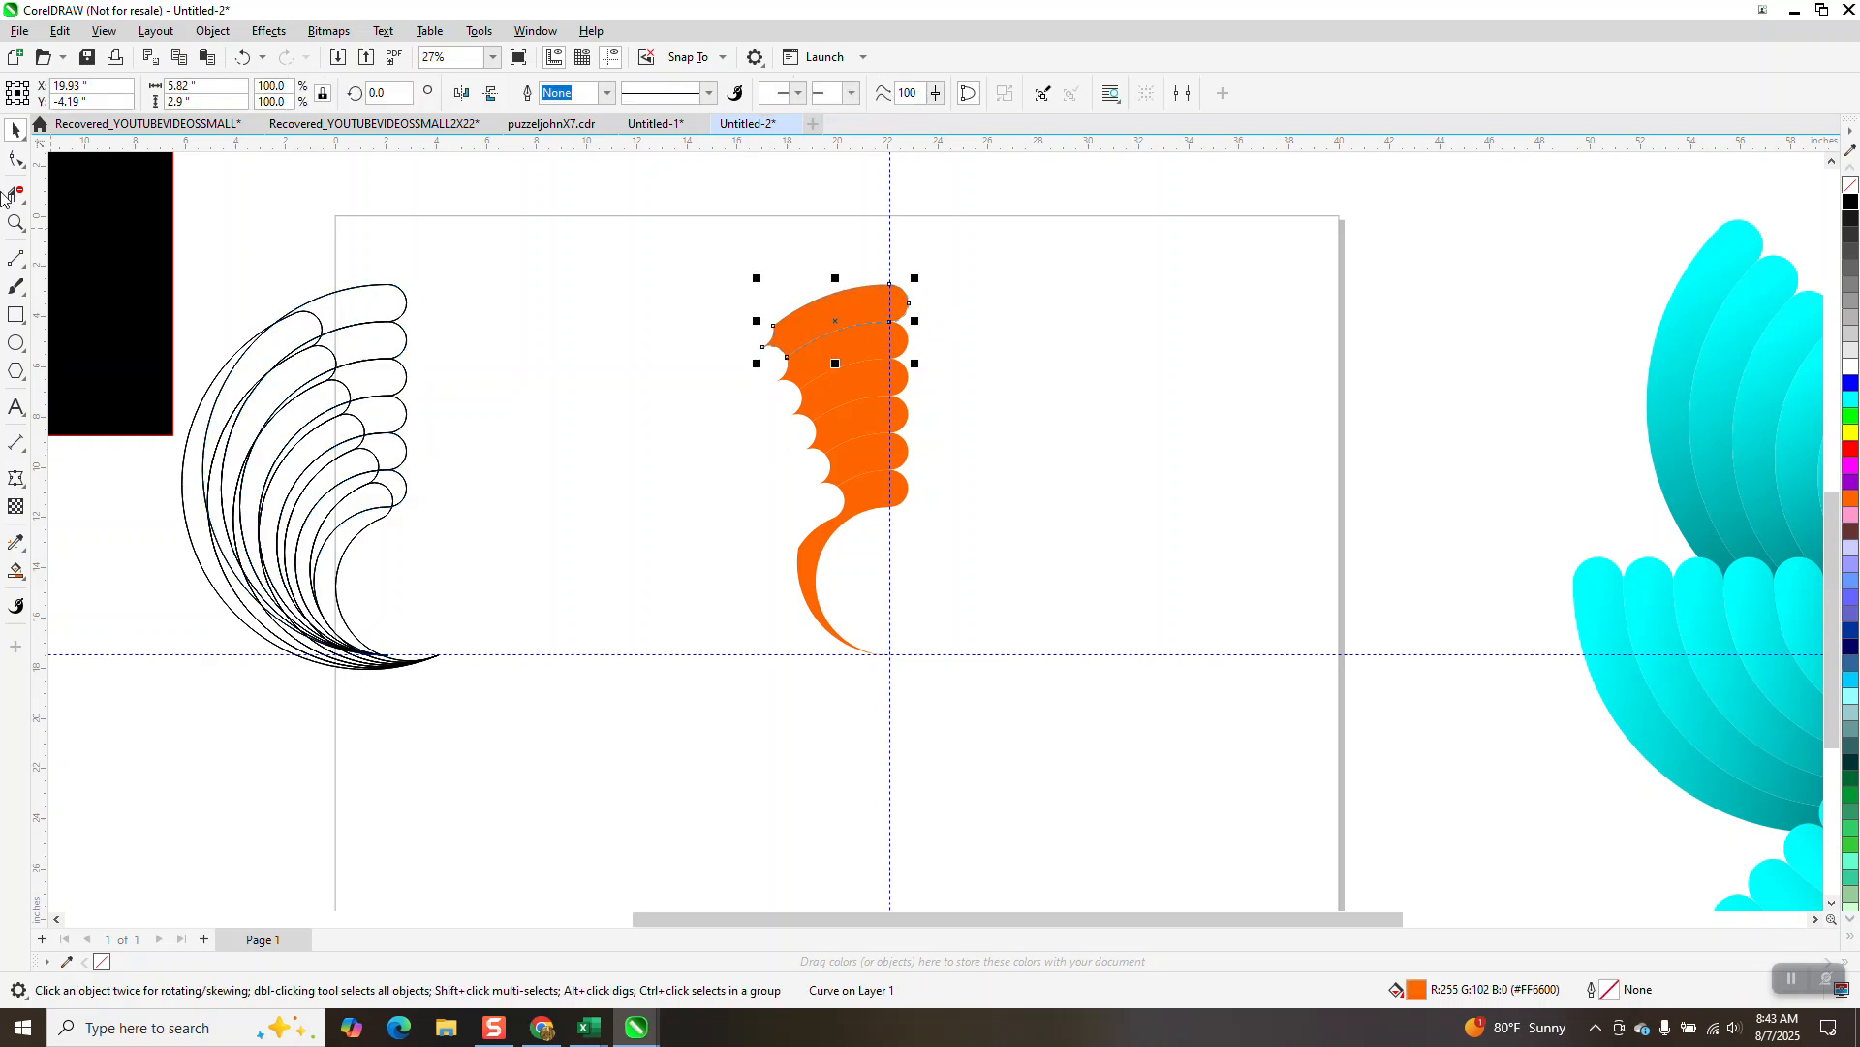
click(16, 222)
drag(698, 261, 1032, 717)
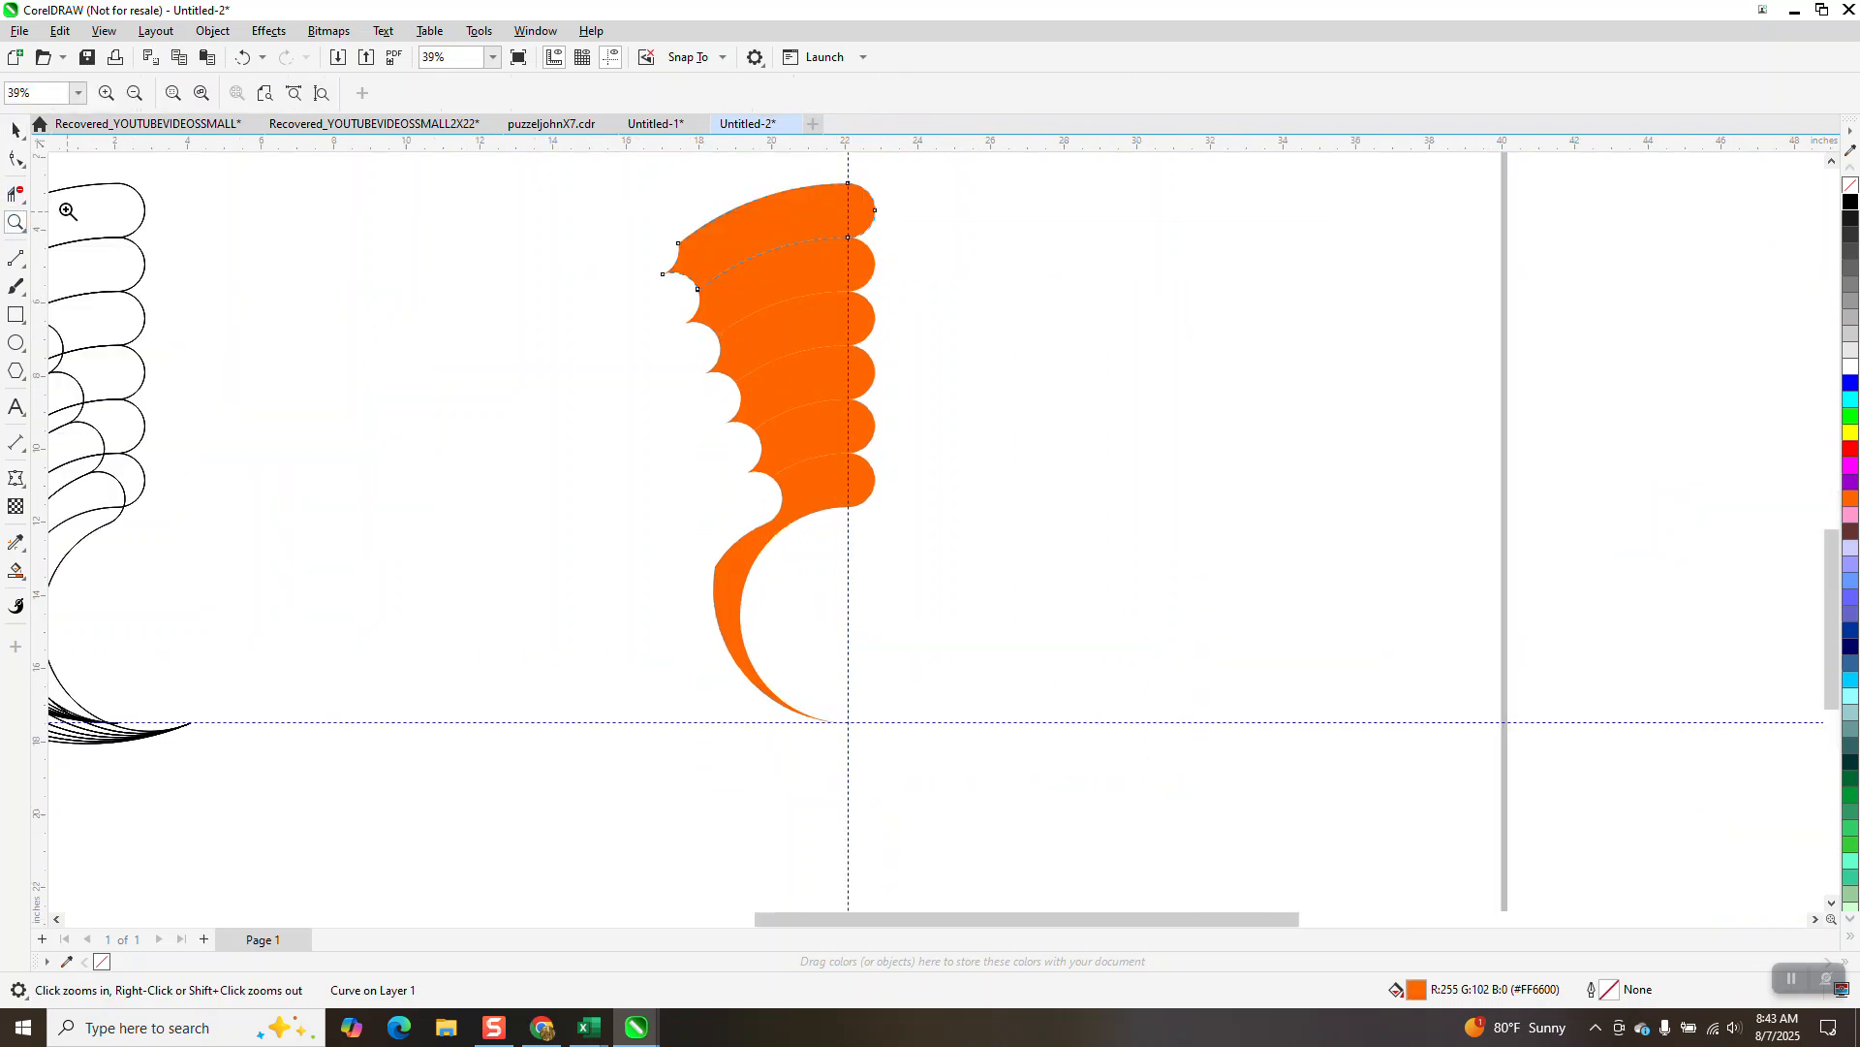
click(16, 130)
click(578, 350)
click(769, 220)
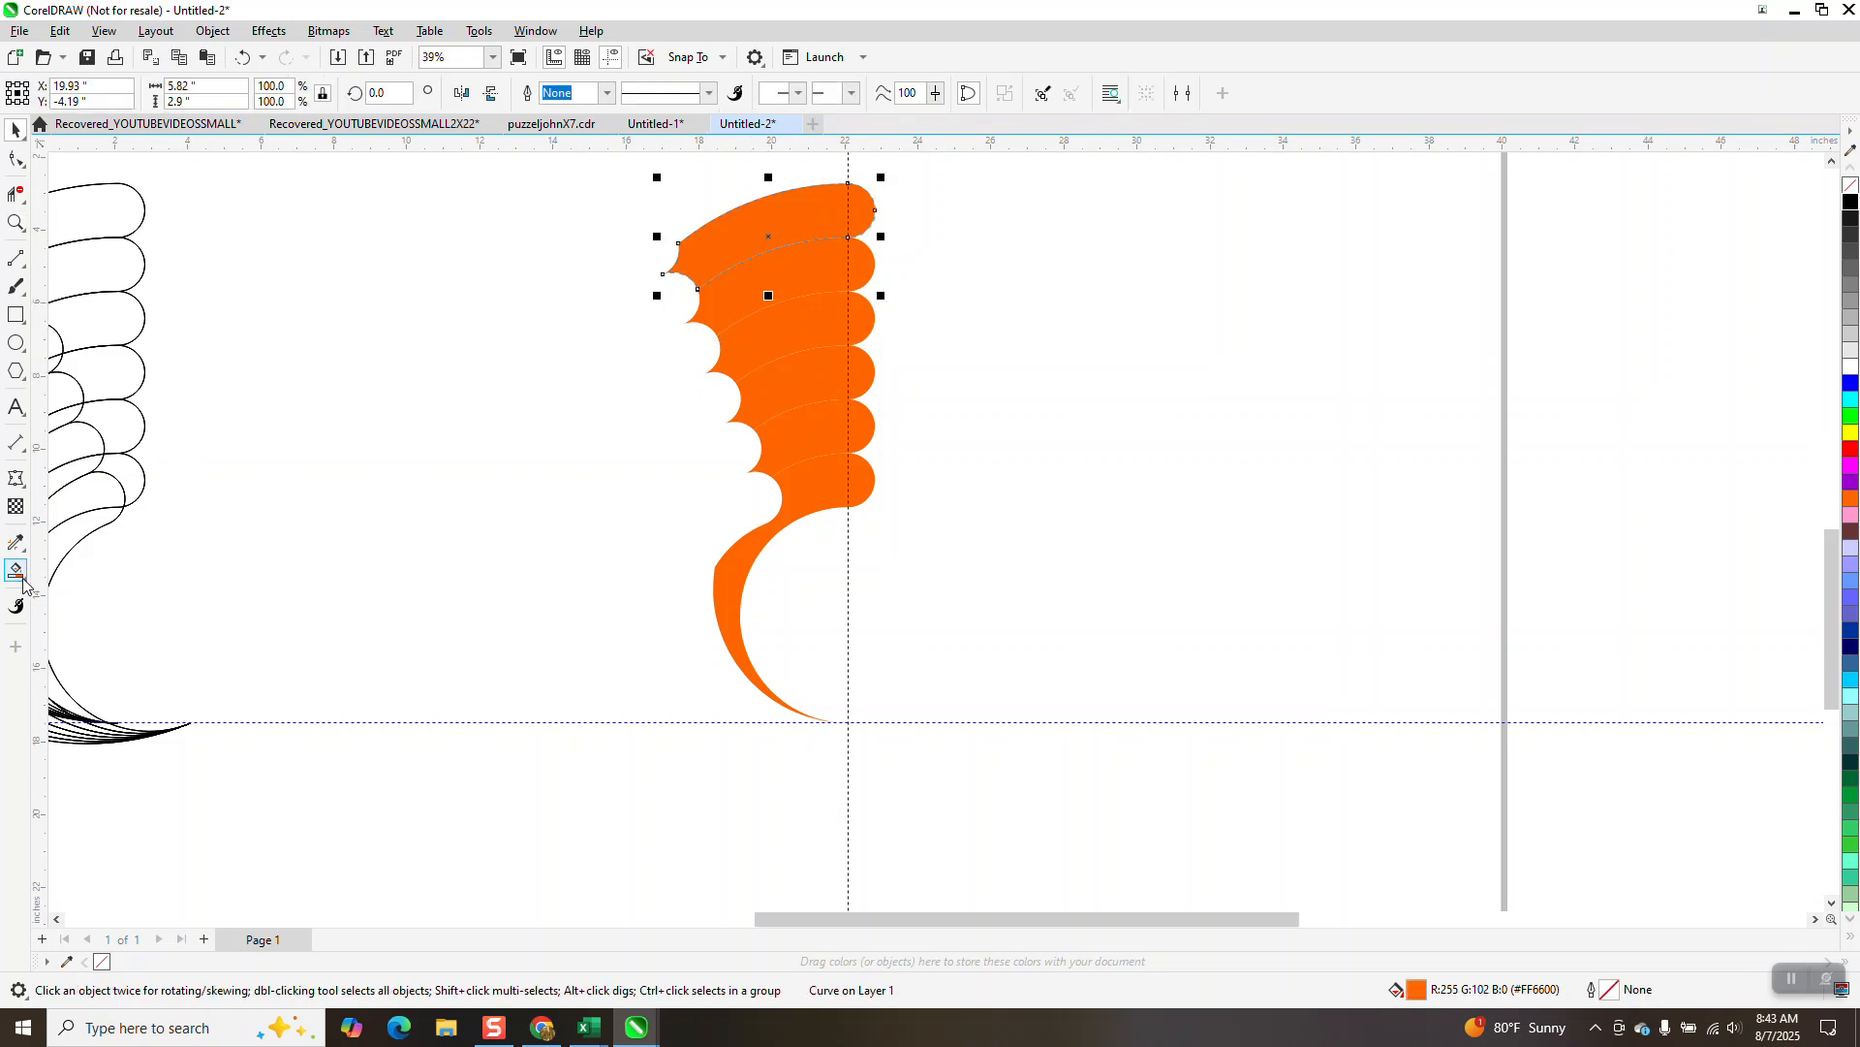
click(24, 578)
click(93, 571)
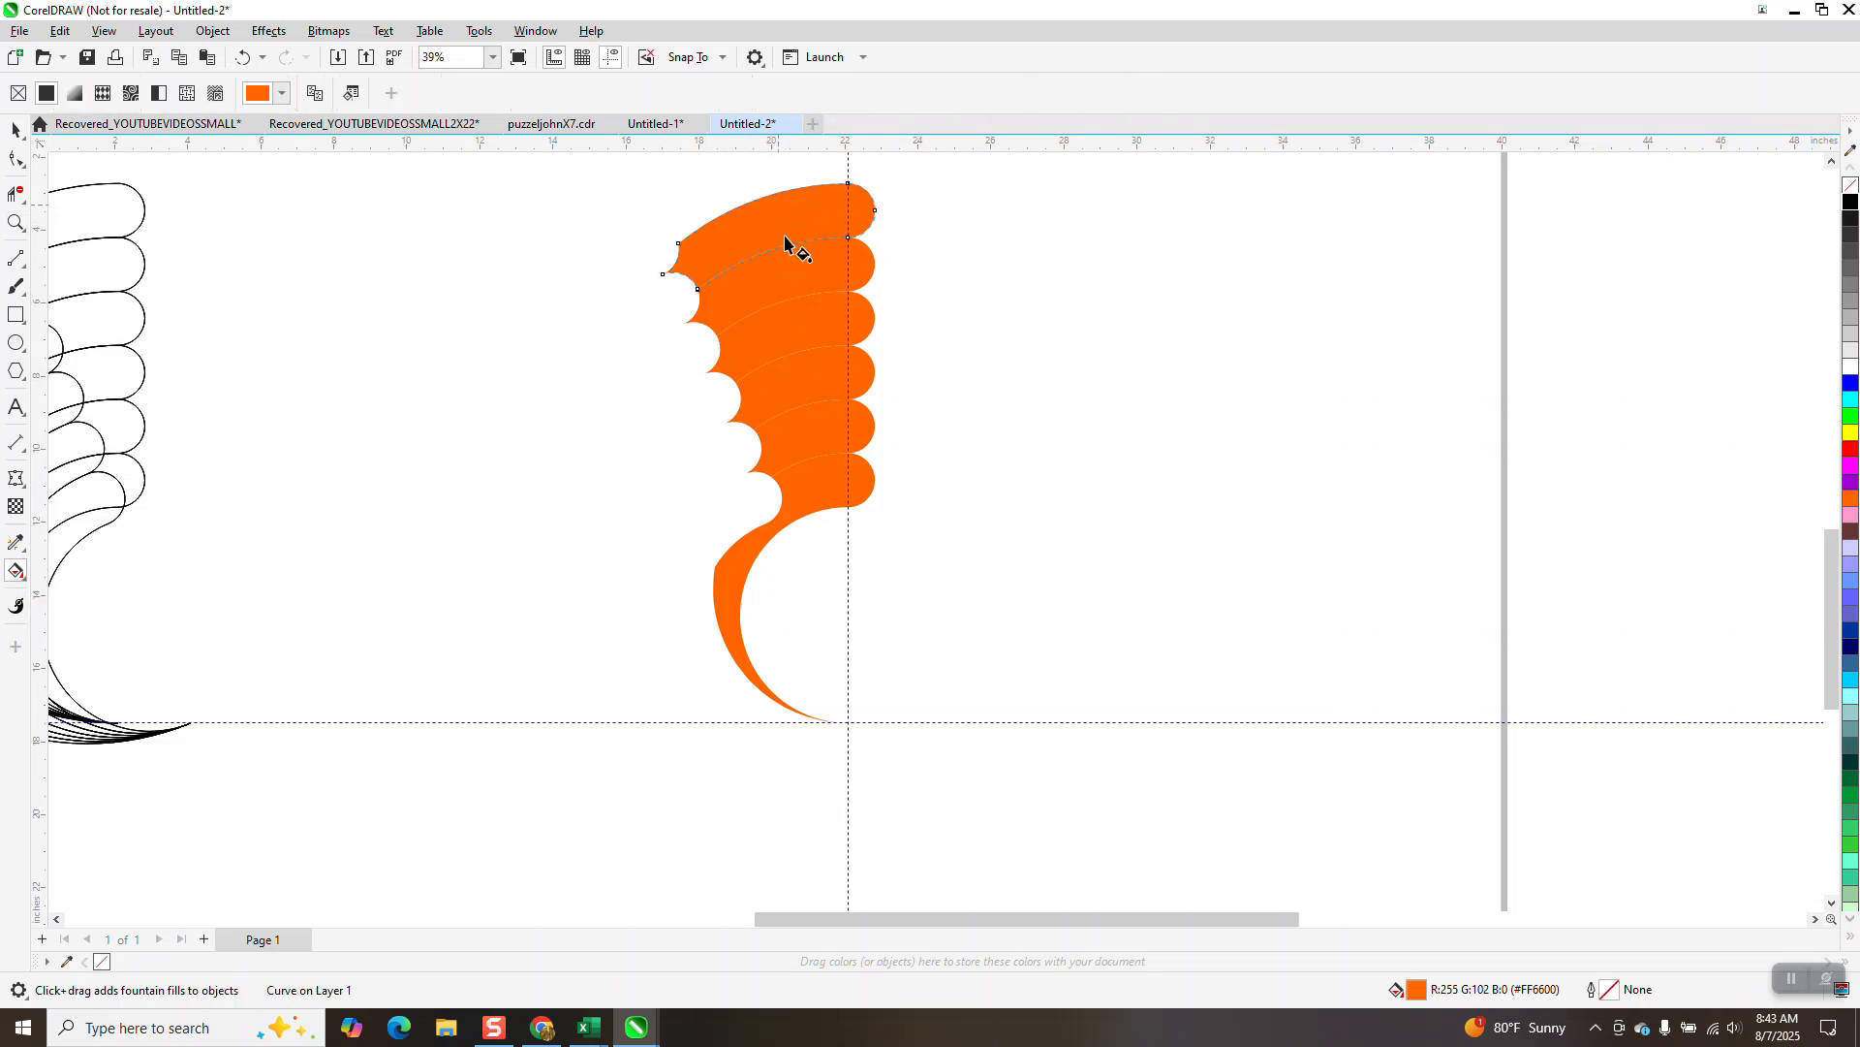
drag(778, 205, 792, 299)
drag(1851, 219, 799, 329)
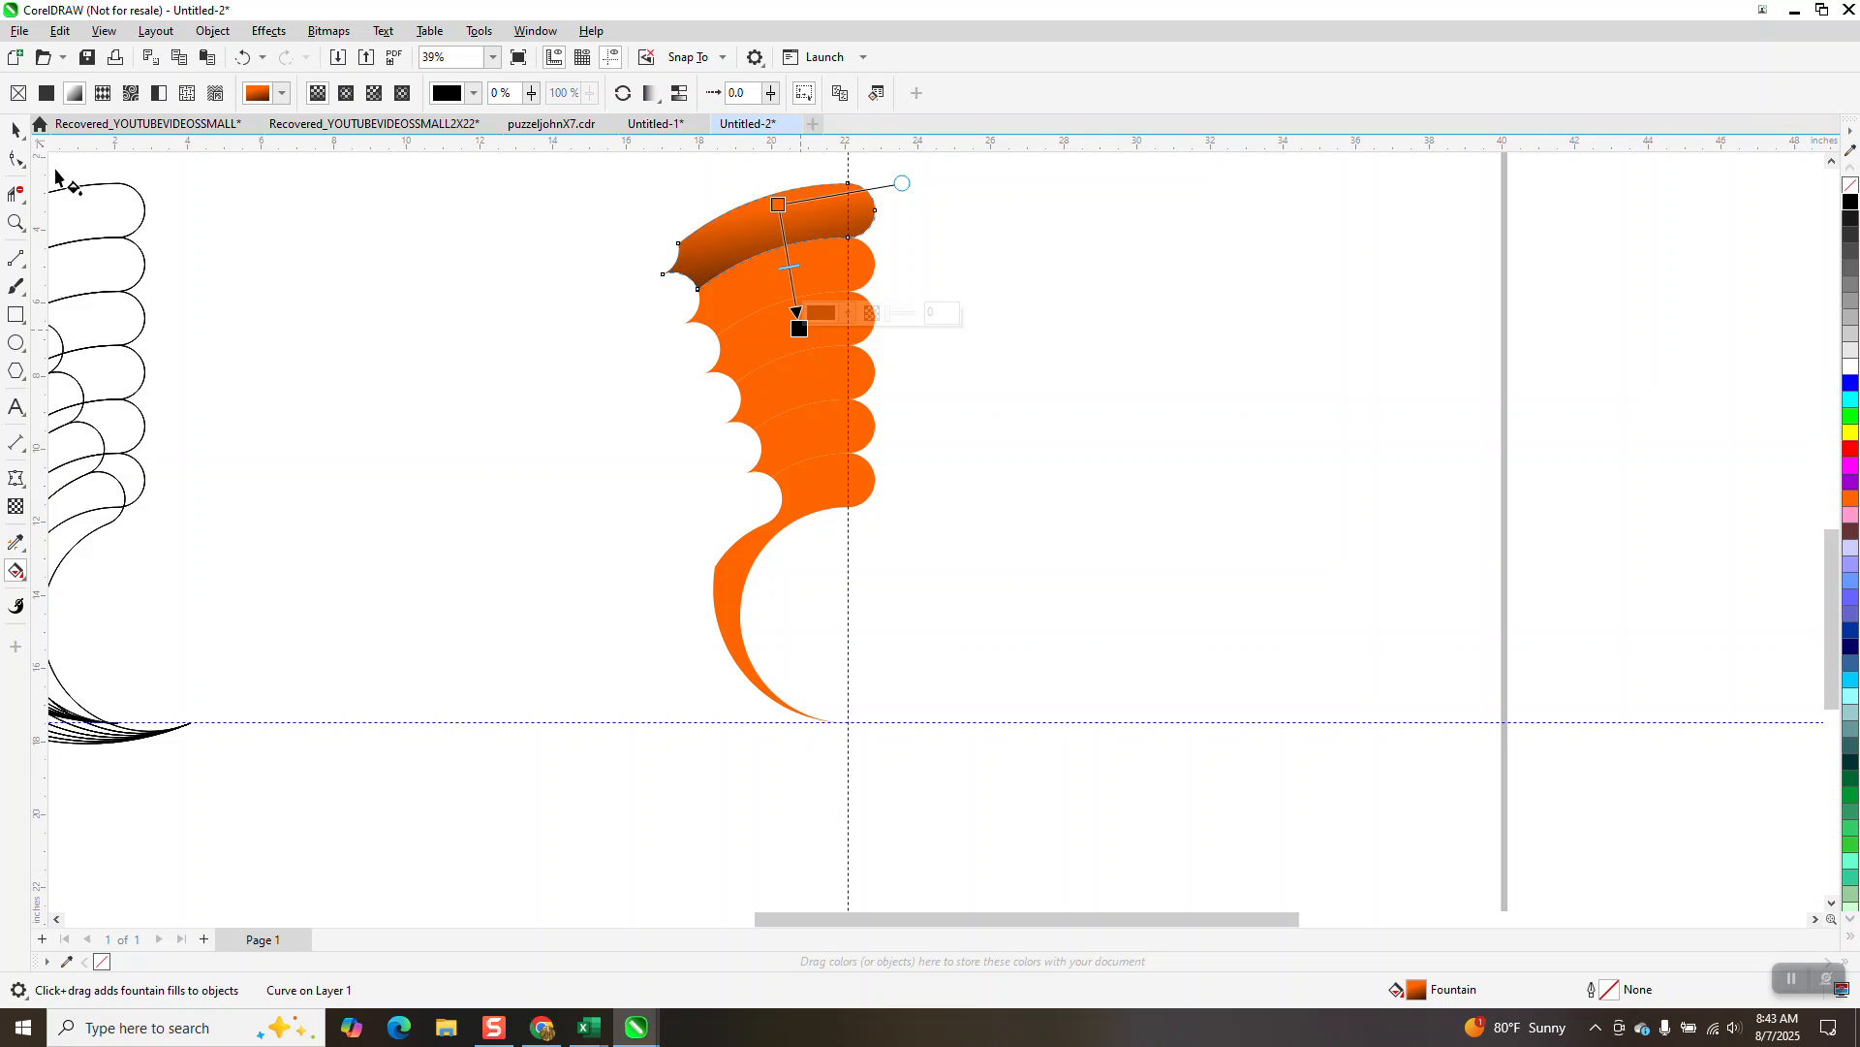
Copy the top band's orange-to-black fountain fill onto the other five bands with the Attributes Eyedropper.
click(16, 131)
click(15, 542)
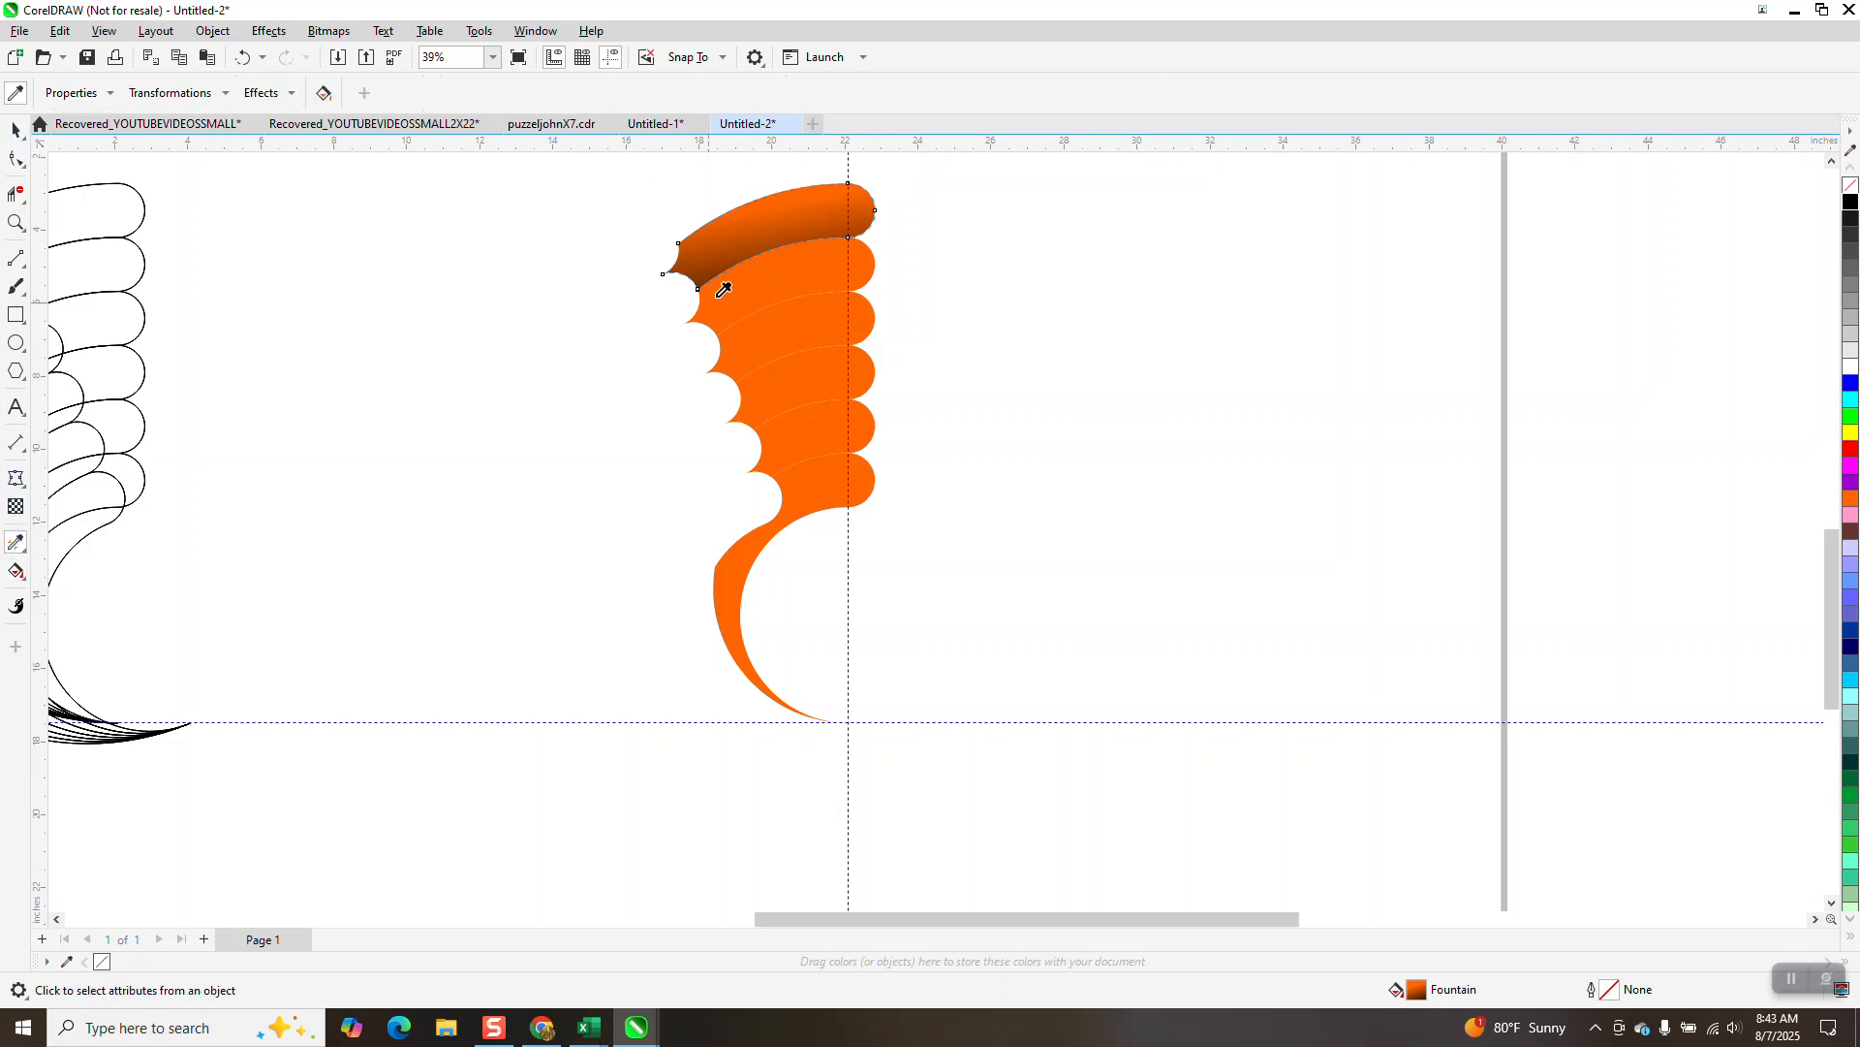
click(785, 224)
click(806, 311)
click(814, 364)
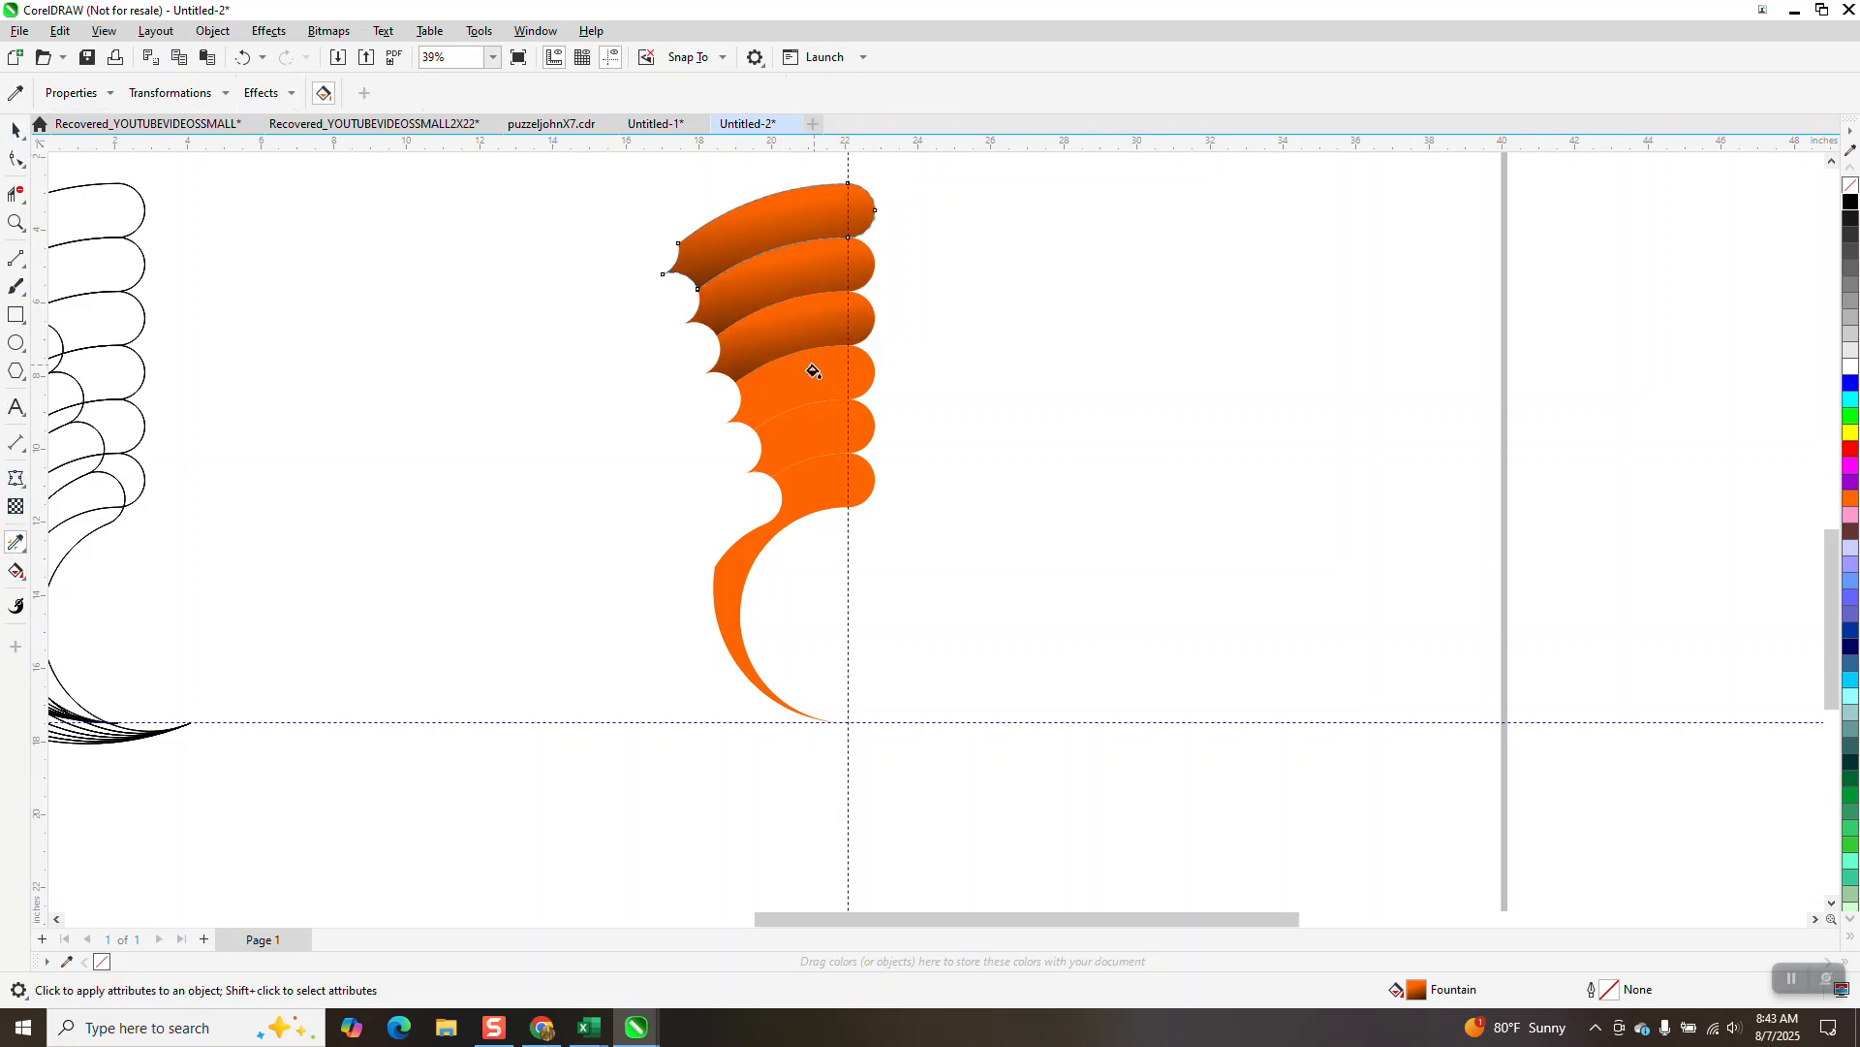
click(819, 414)
click(819, 414)
click(827, 472)
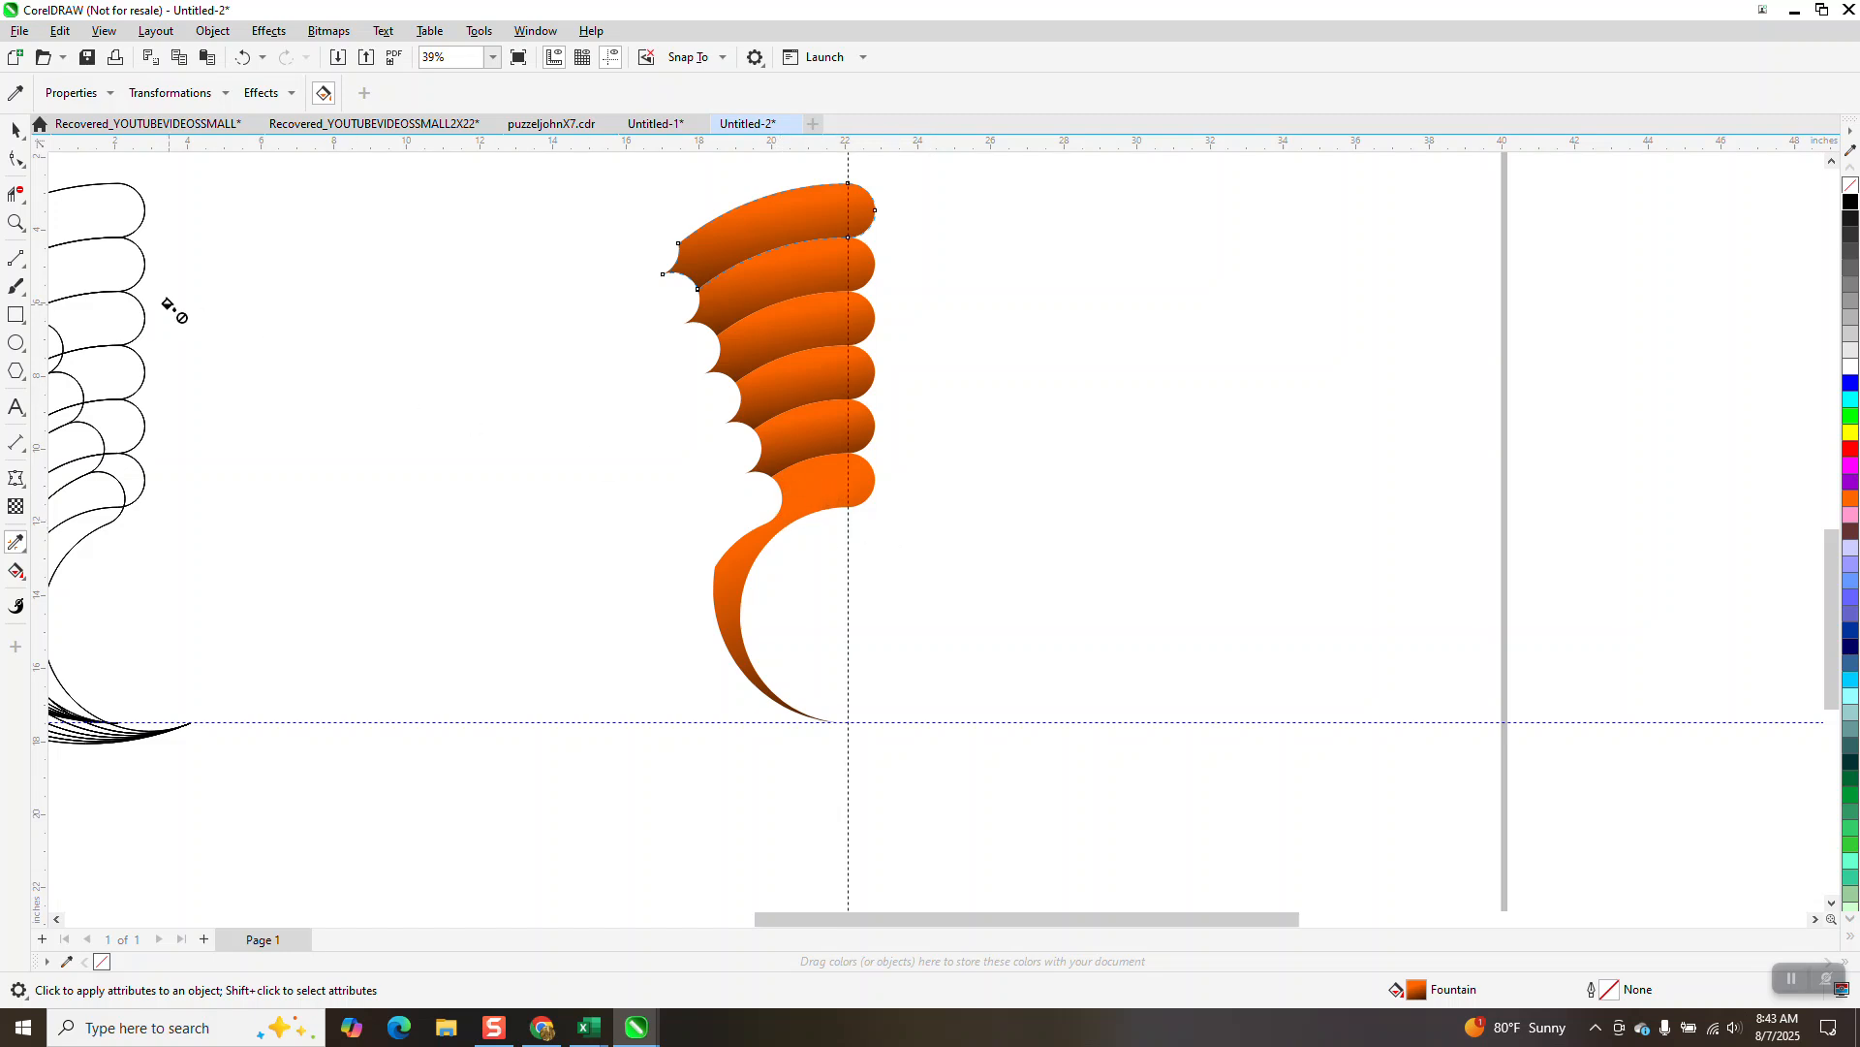
Adjust the innermost band's fountain fill so black ends near the pointed tip, and shift its midpoint toward the orange end.
click(24, 552)
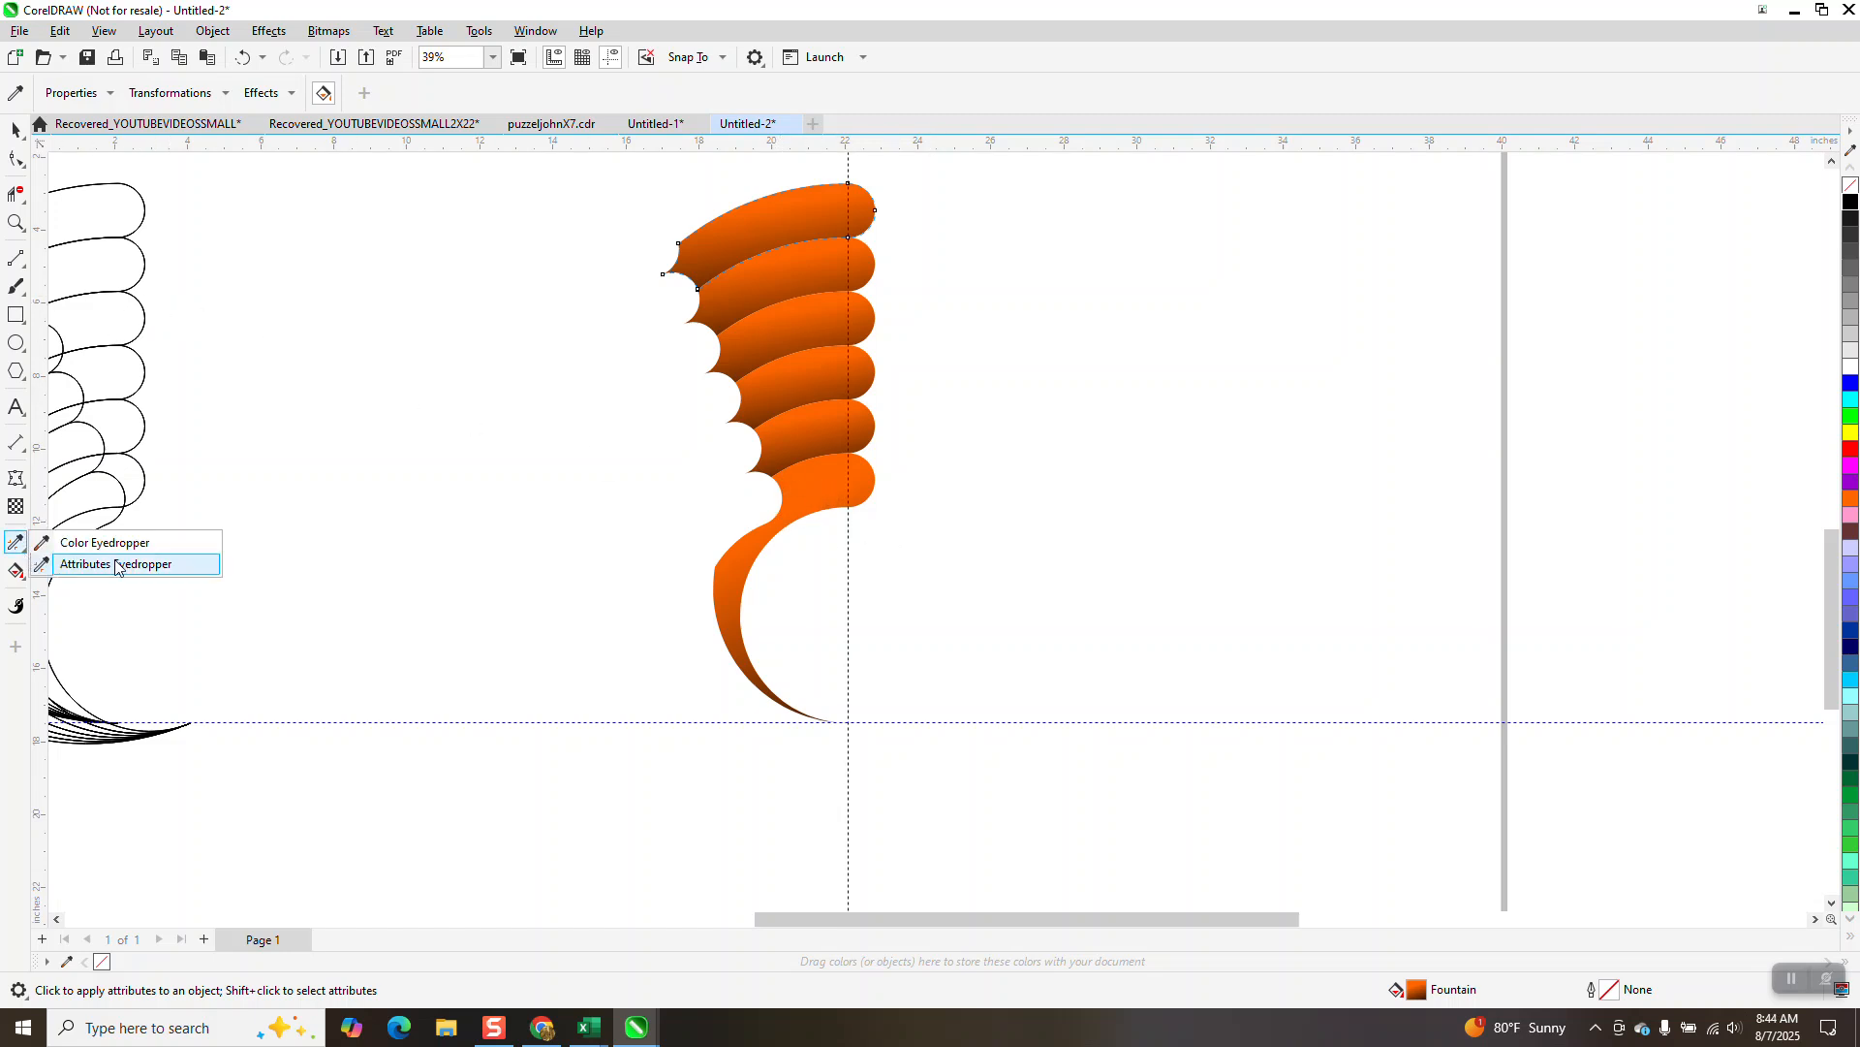
mouse_move(13, 572)
click(74, 572)
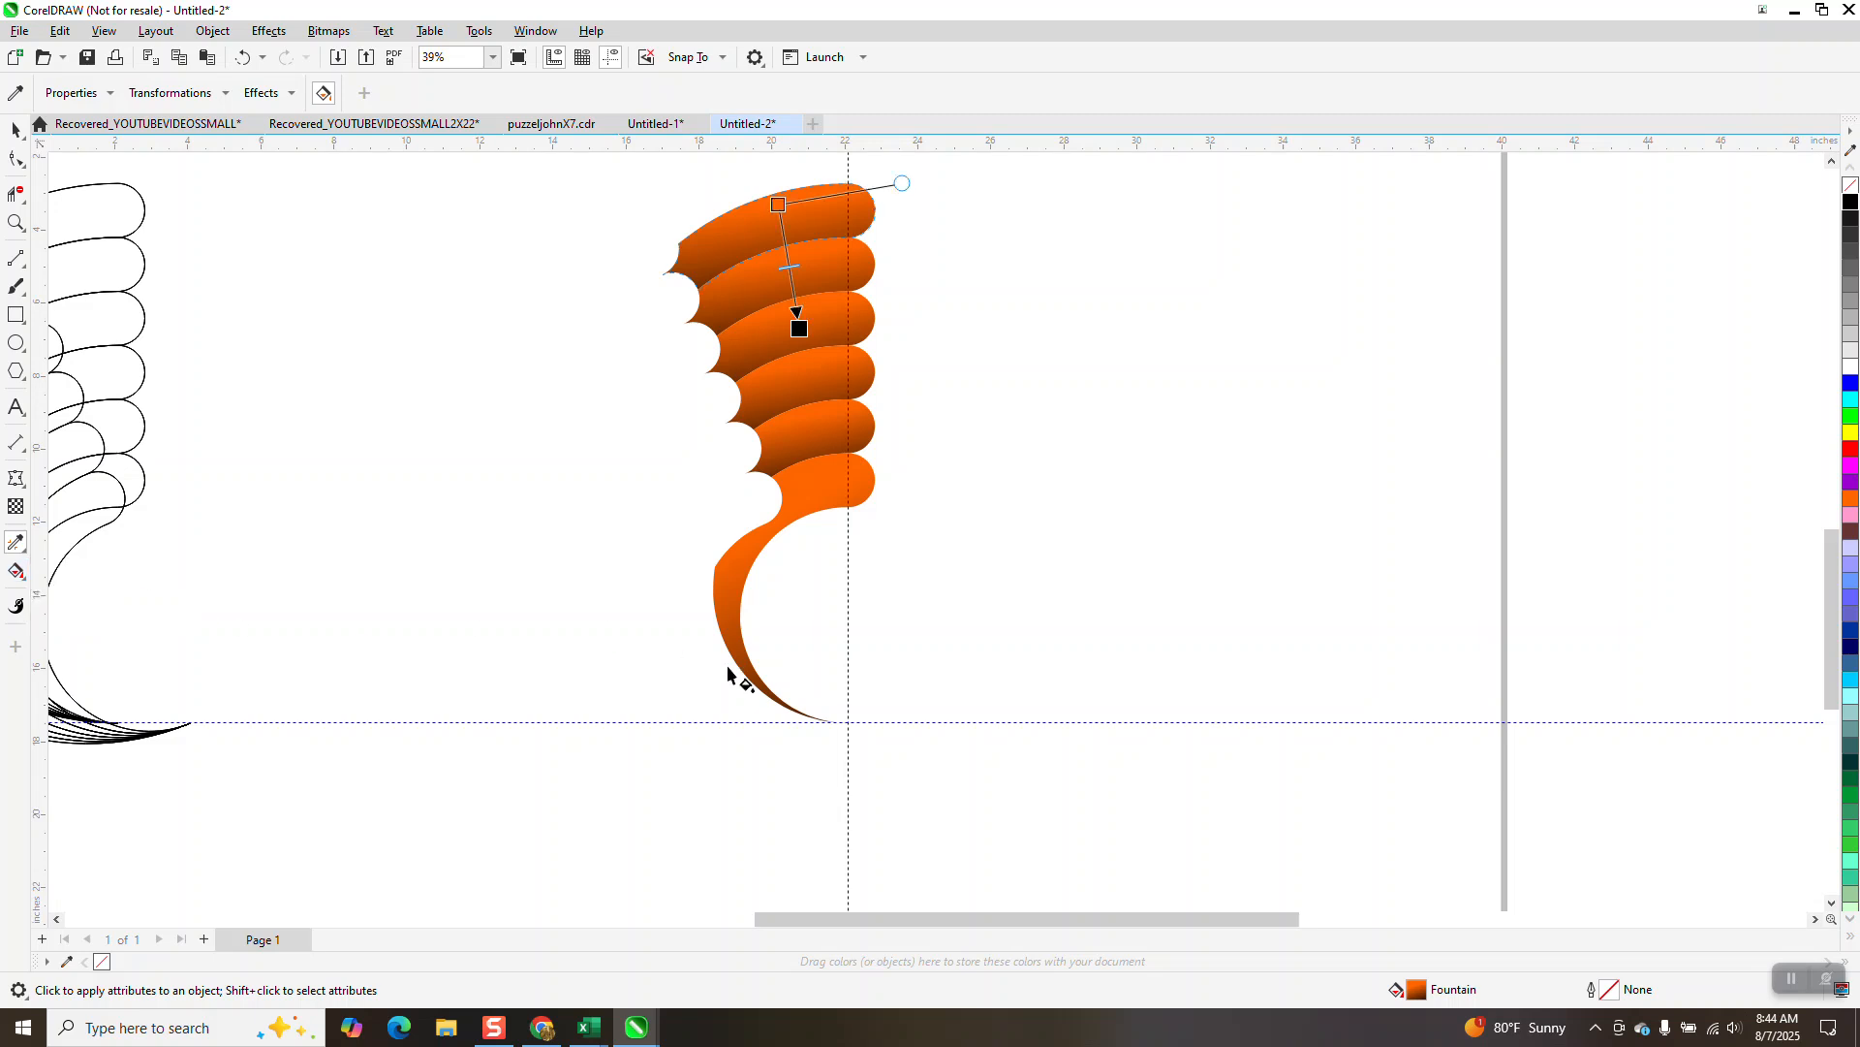
click(742, 671)
drag(818, 824, 822, 710)
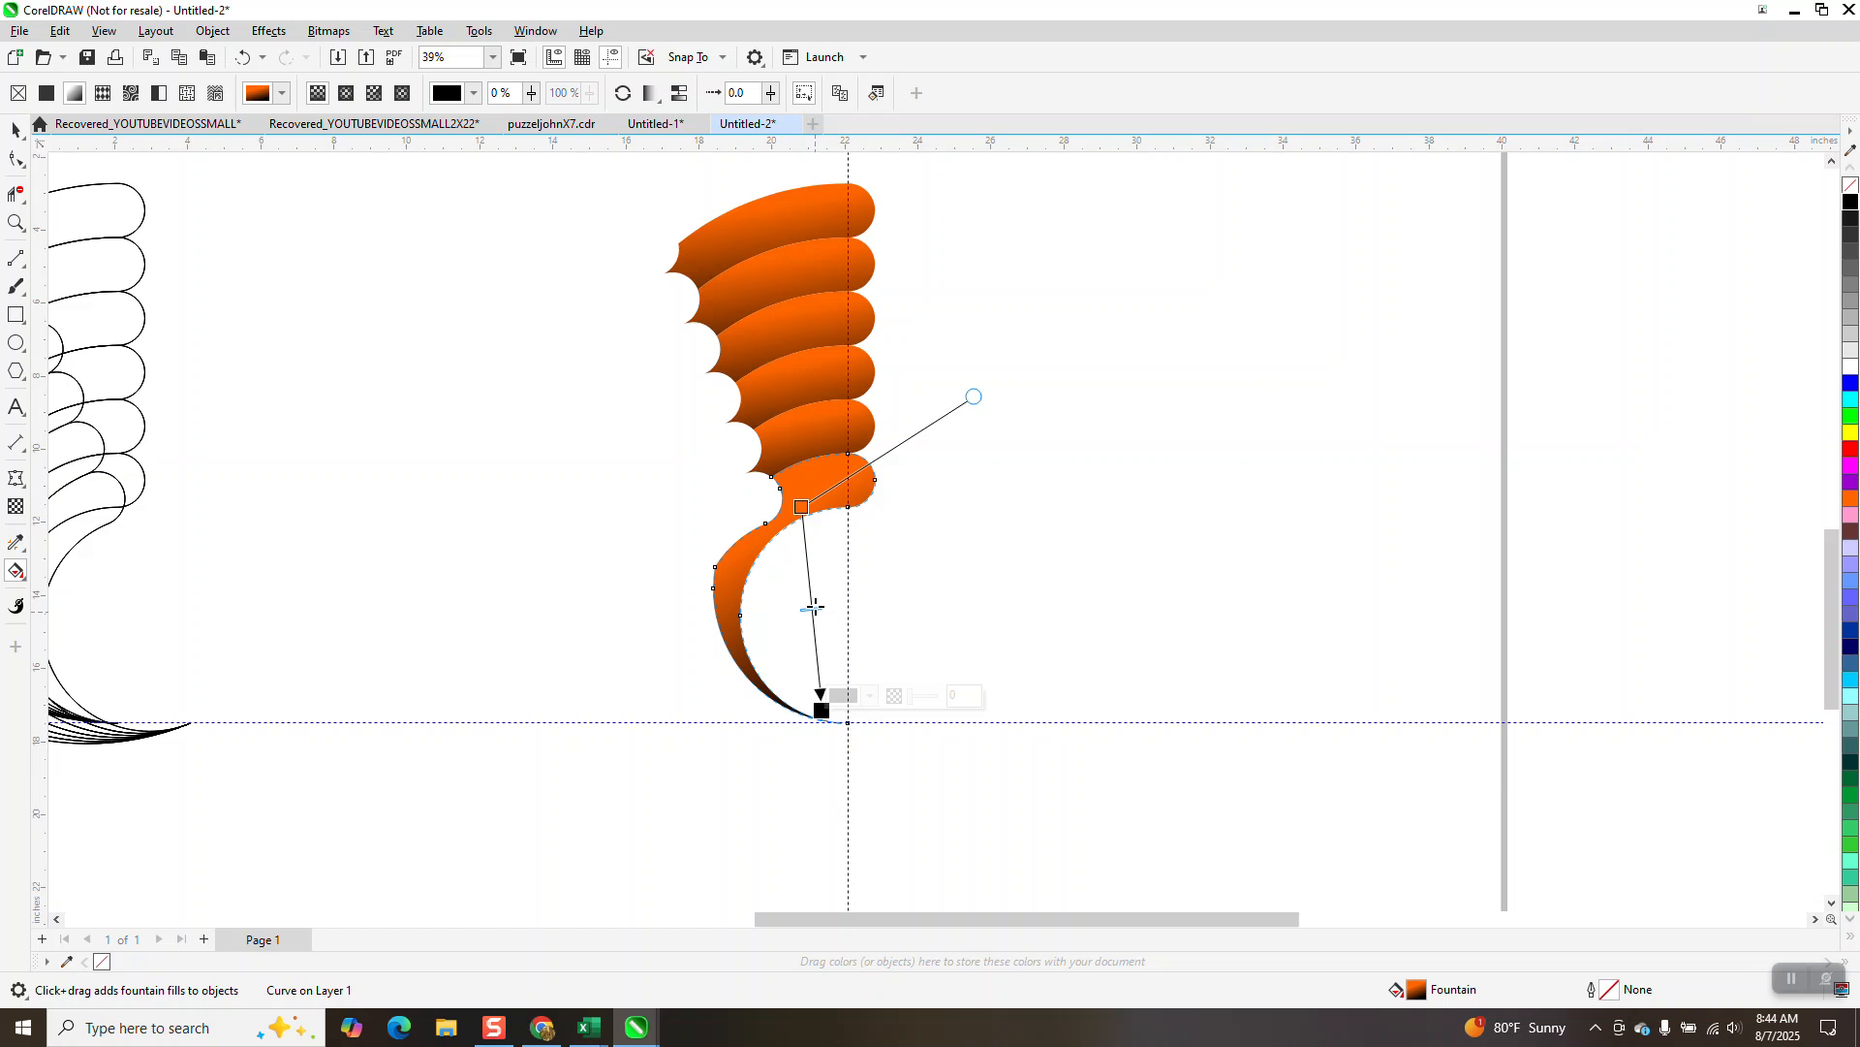
drag(812, 609, 809, 554)
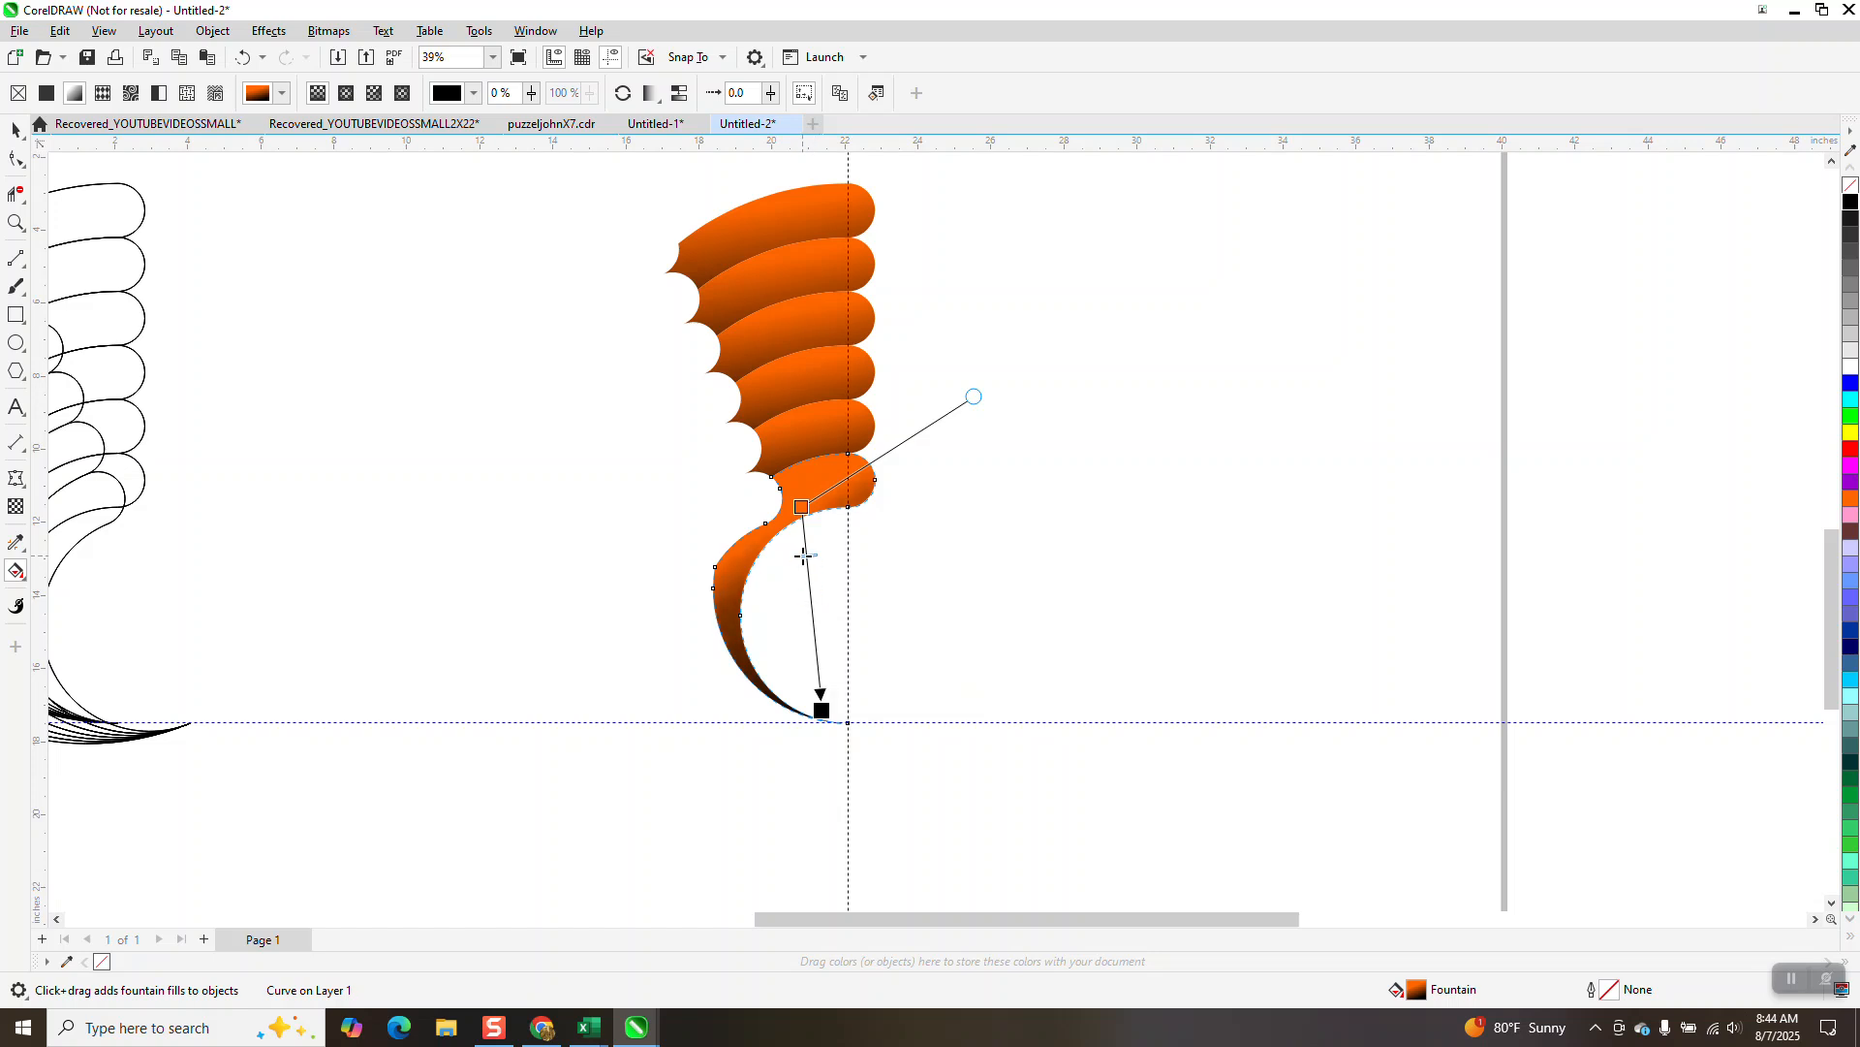
Group the six orange gradient bands into one petal.
click(15, 129)
scroll(640, 324, down, 1)
drag(624, 228, 863, 643)
key(ctrl+g)
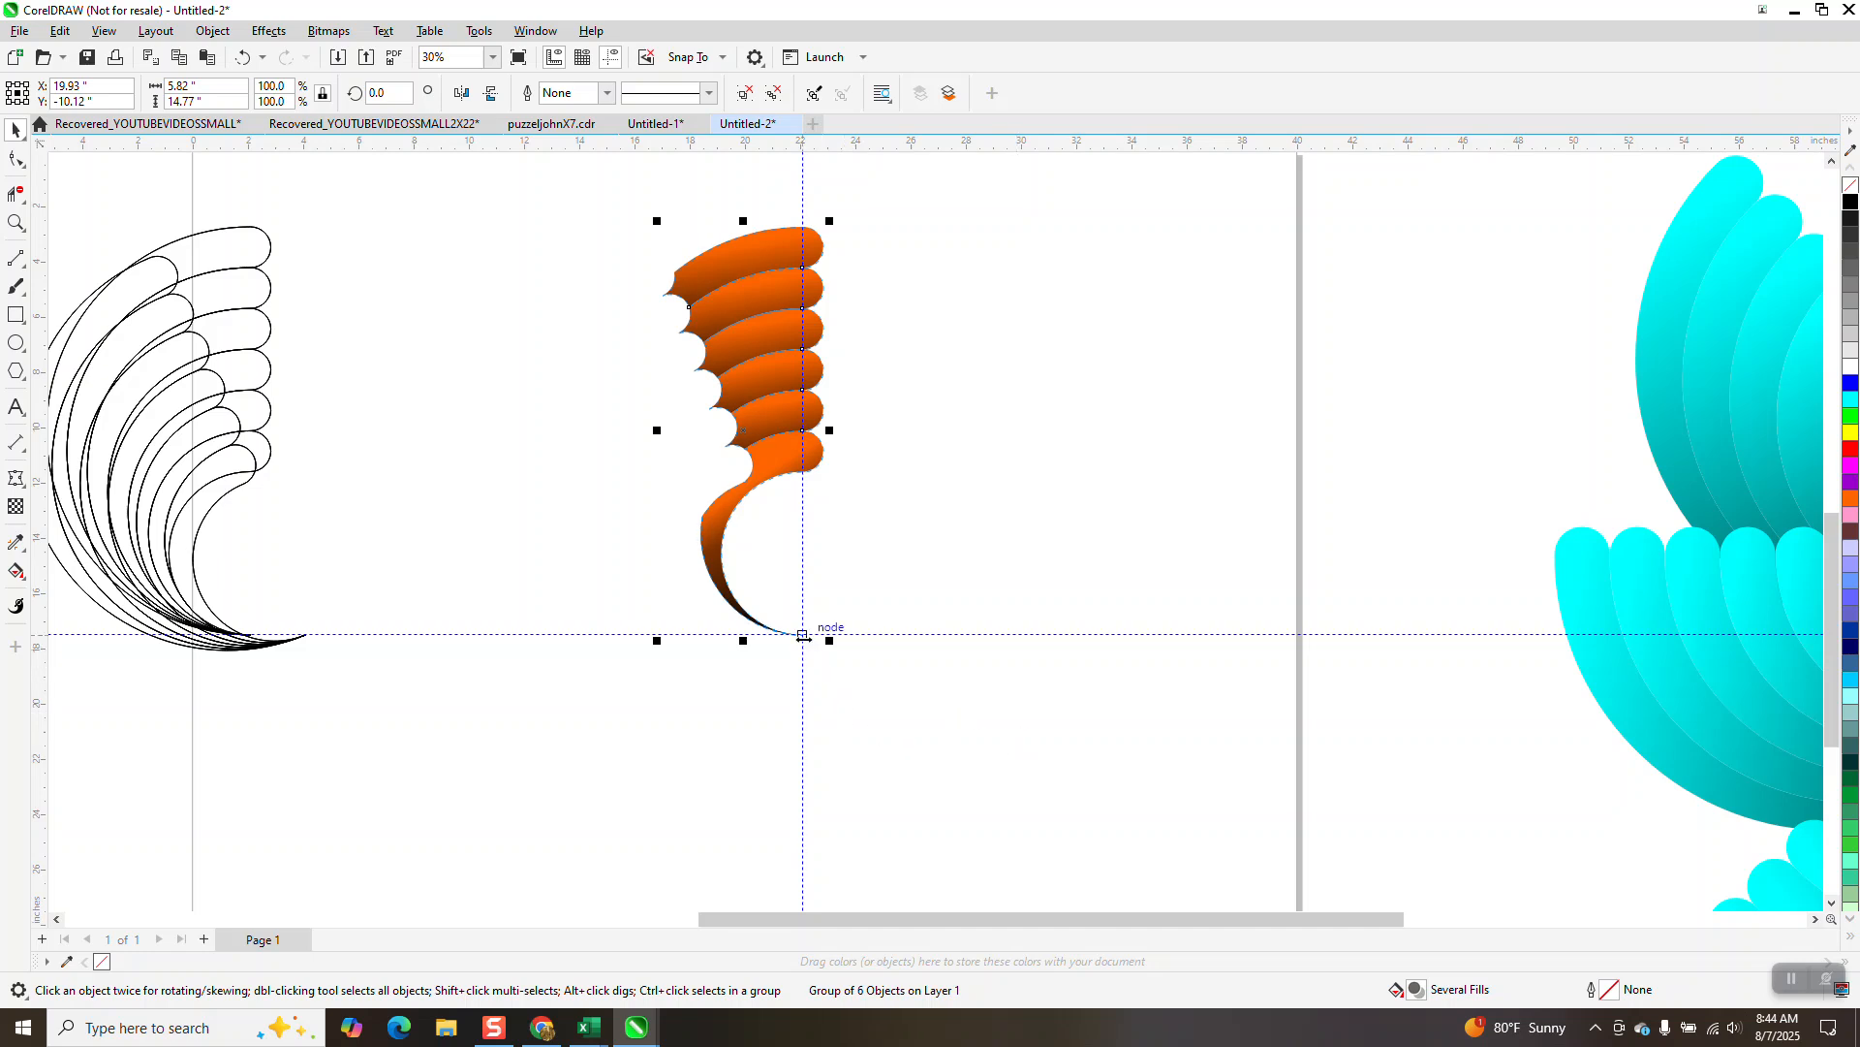
Set the petal group's rotation center on its tip and create 15 copies at 22.5-degree steps to complete the circle.
click(800, 463)
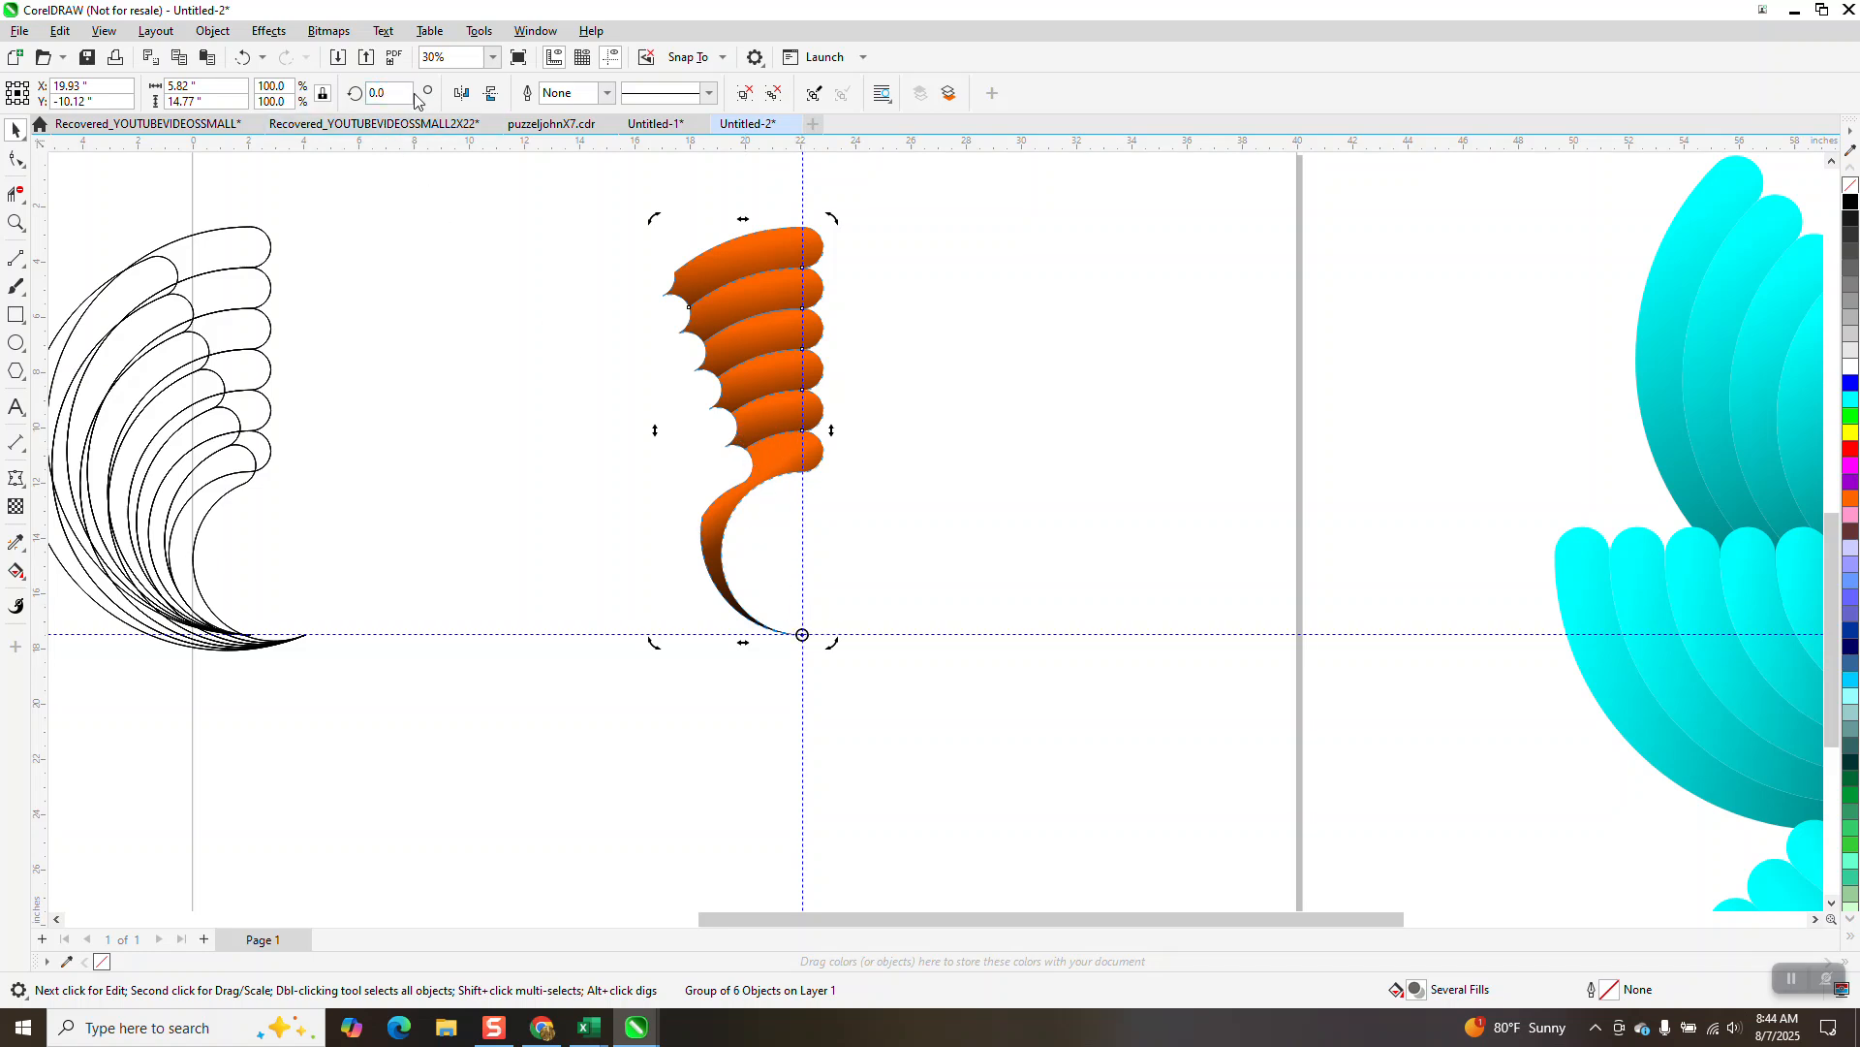
text(2.5)
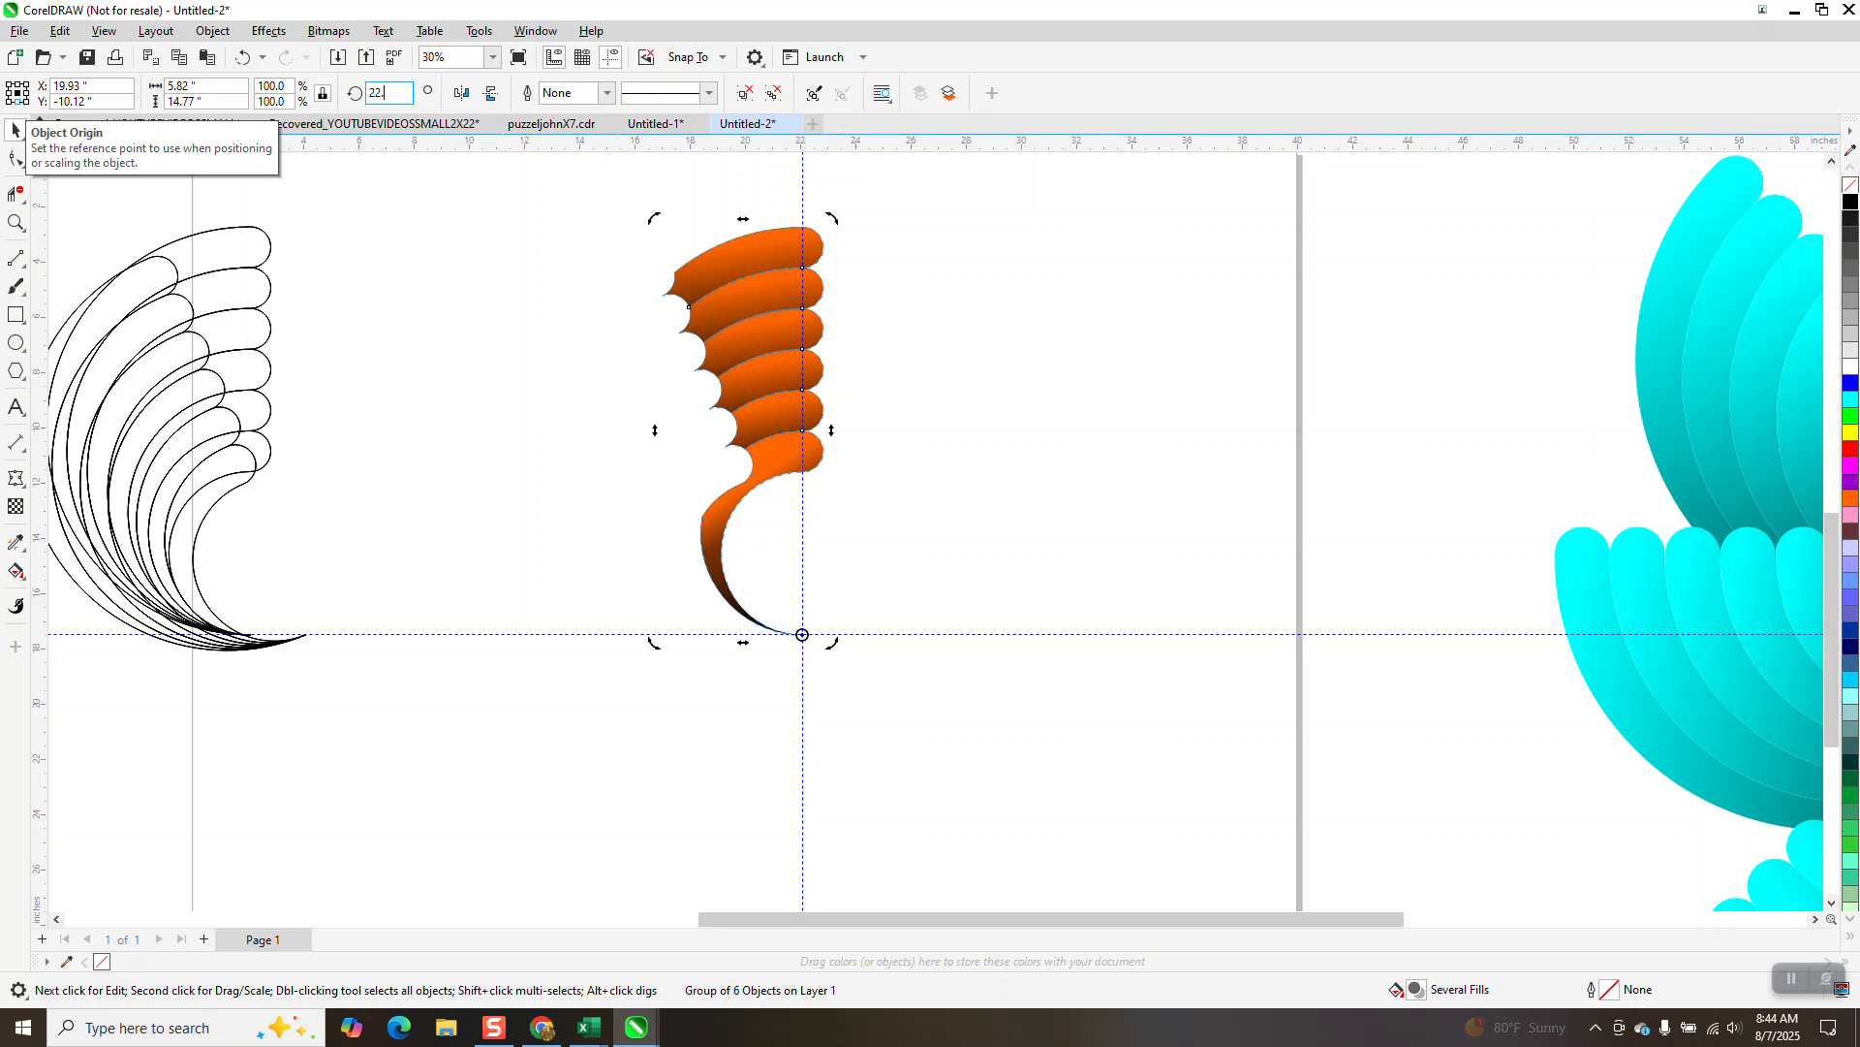
key(Return)
key(ctrl+r)
key(ctrl+r)
key(ctrl+r)
key(ctrl+r)
key(ctrl+r)
key(ctrl+r)
key(ctrl+r)
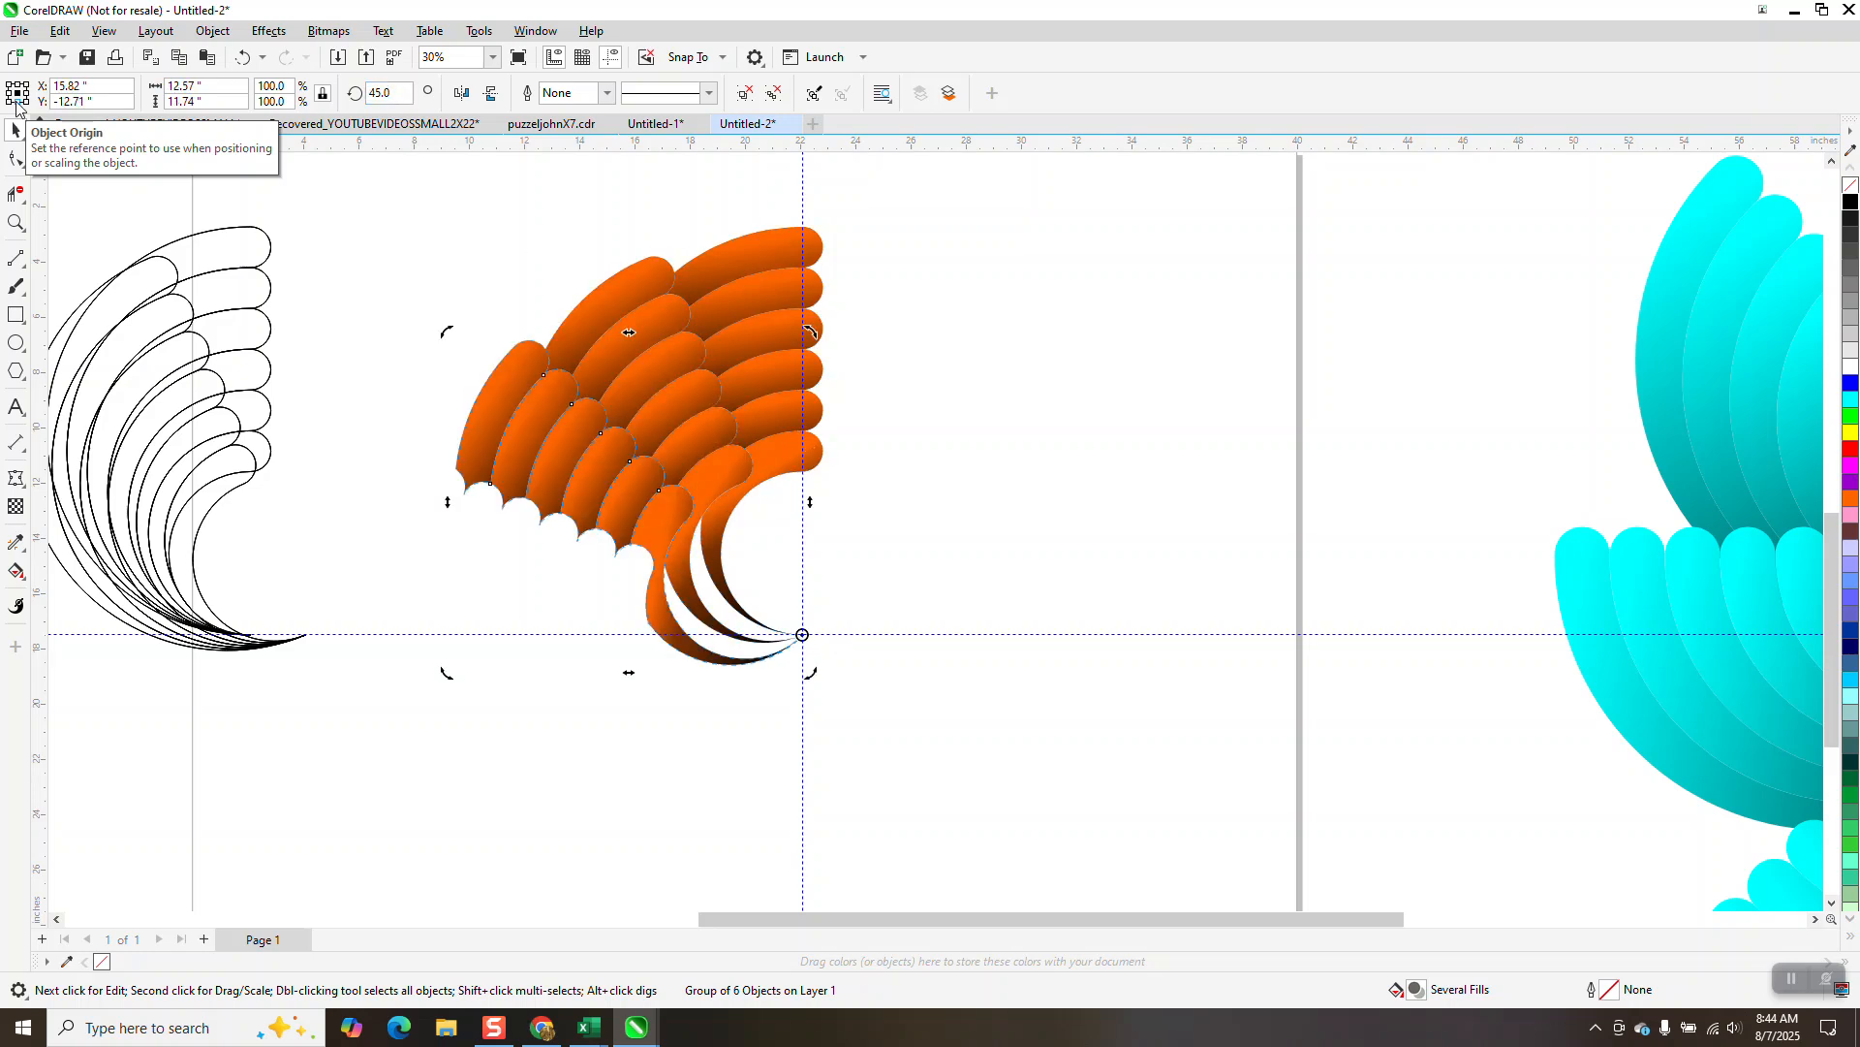
key(ctrl+r)
key(ctrl+r)
key(ctrl+r)
key(ctrl+r)
key(ctrl+r)
key(ctrl+r)
key(ctrl+r)
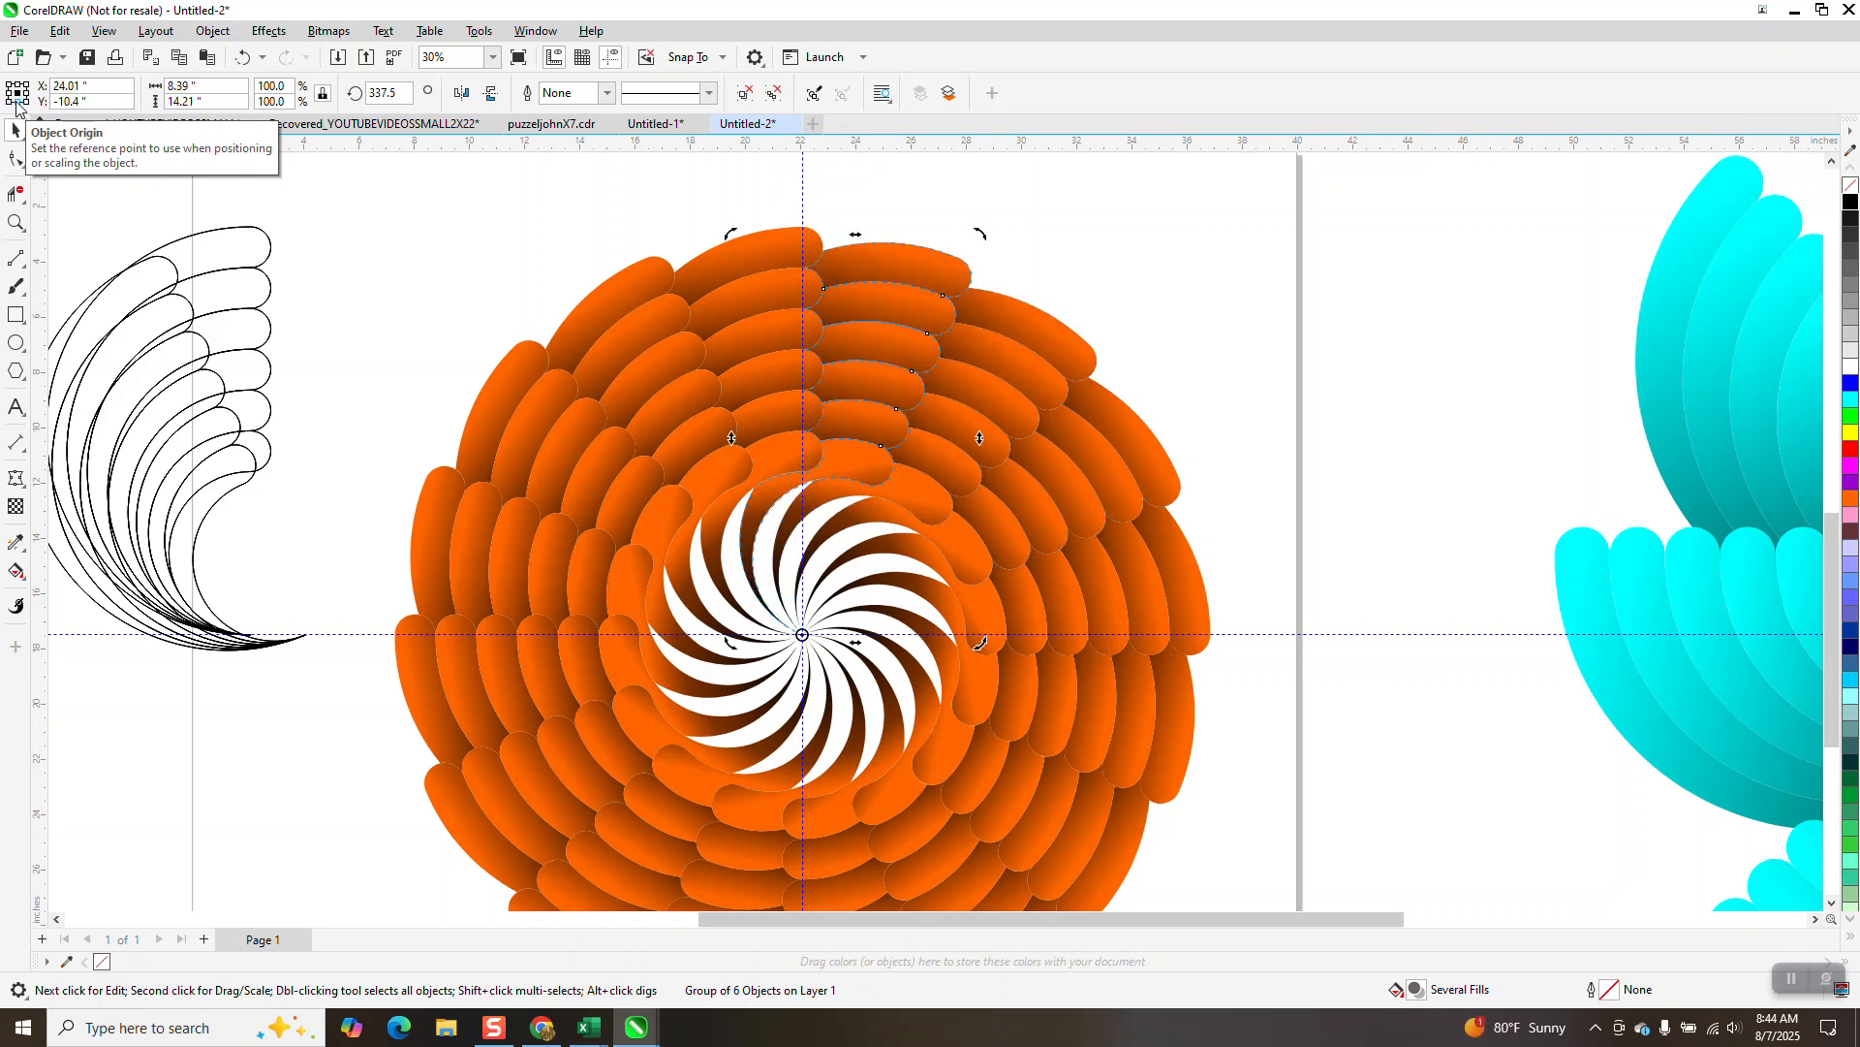
click(1163, 274)
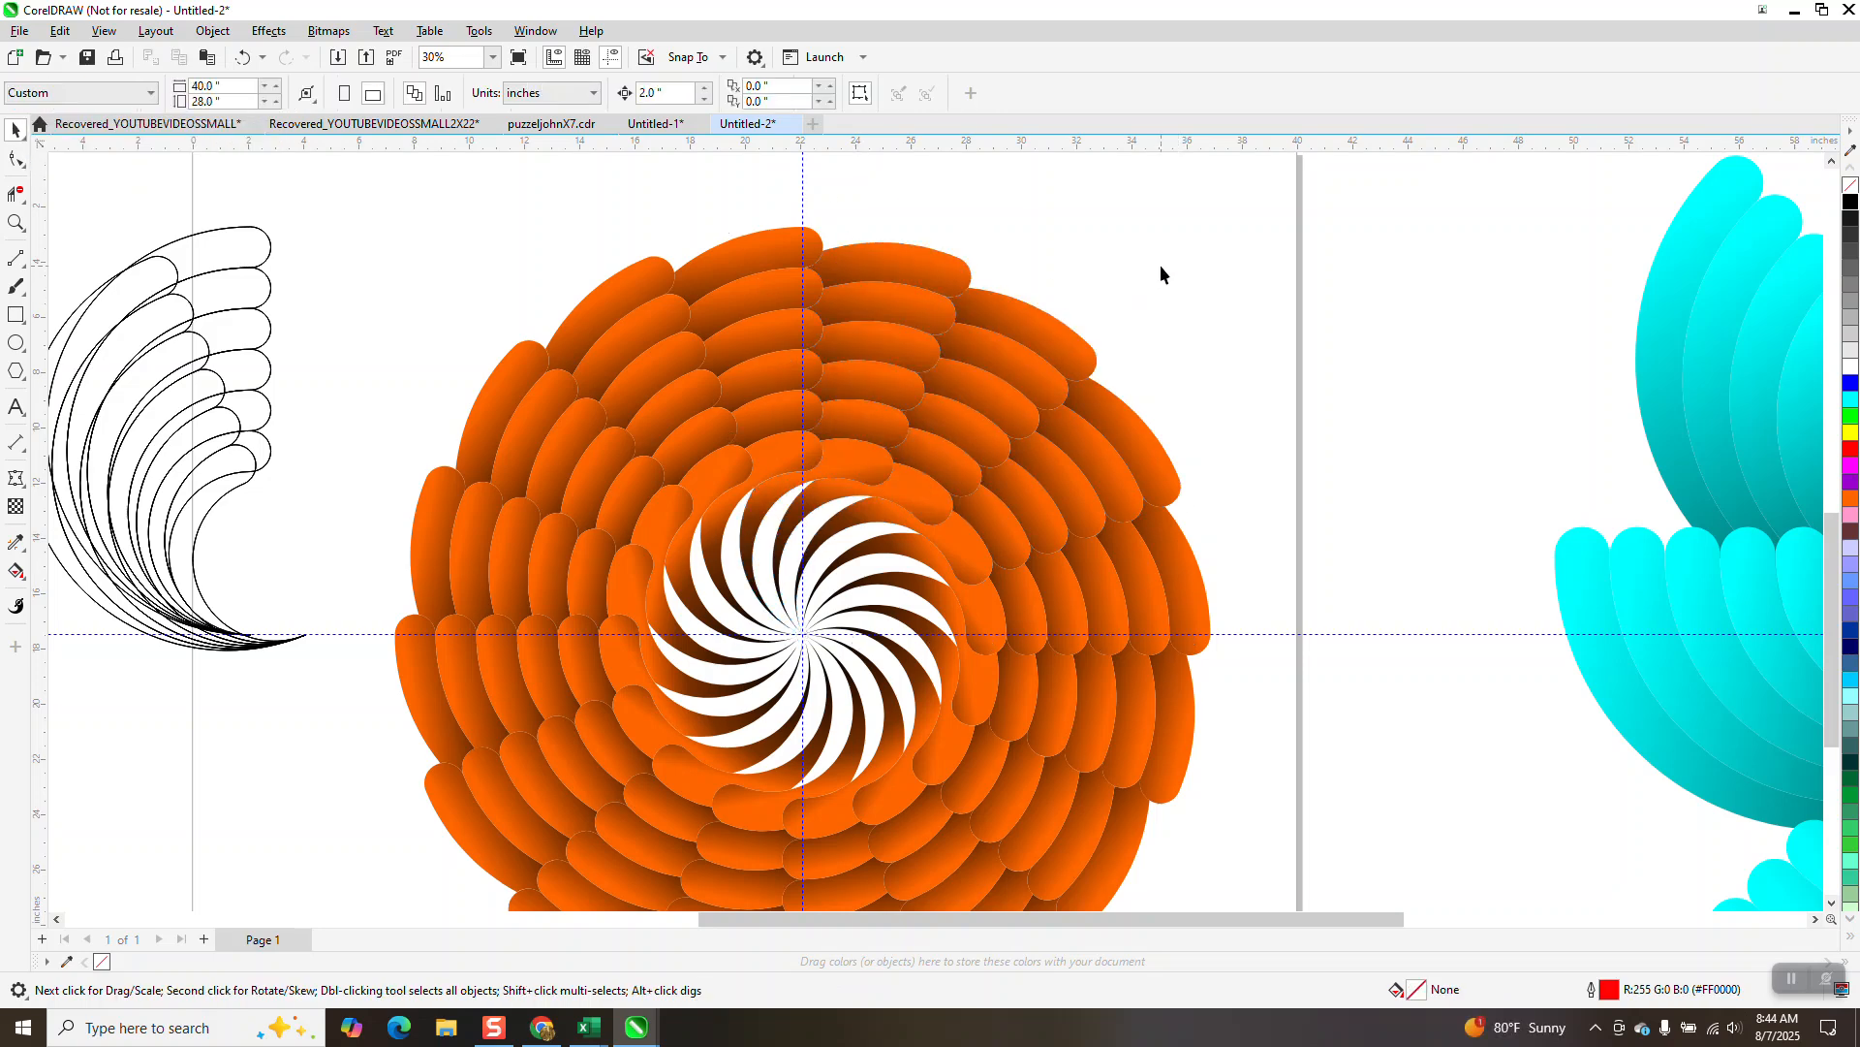
Delete the two black outline petal groups beside the orange pinwheel.
scroll(1153, 252, down, 1)
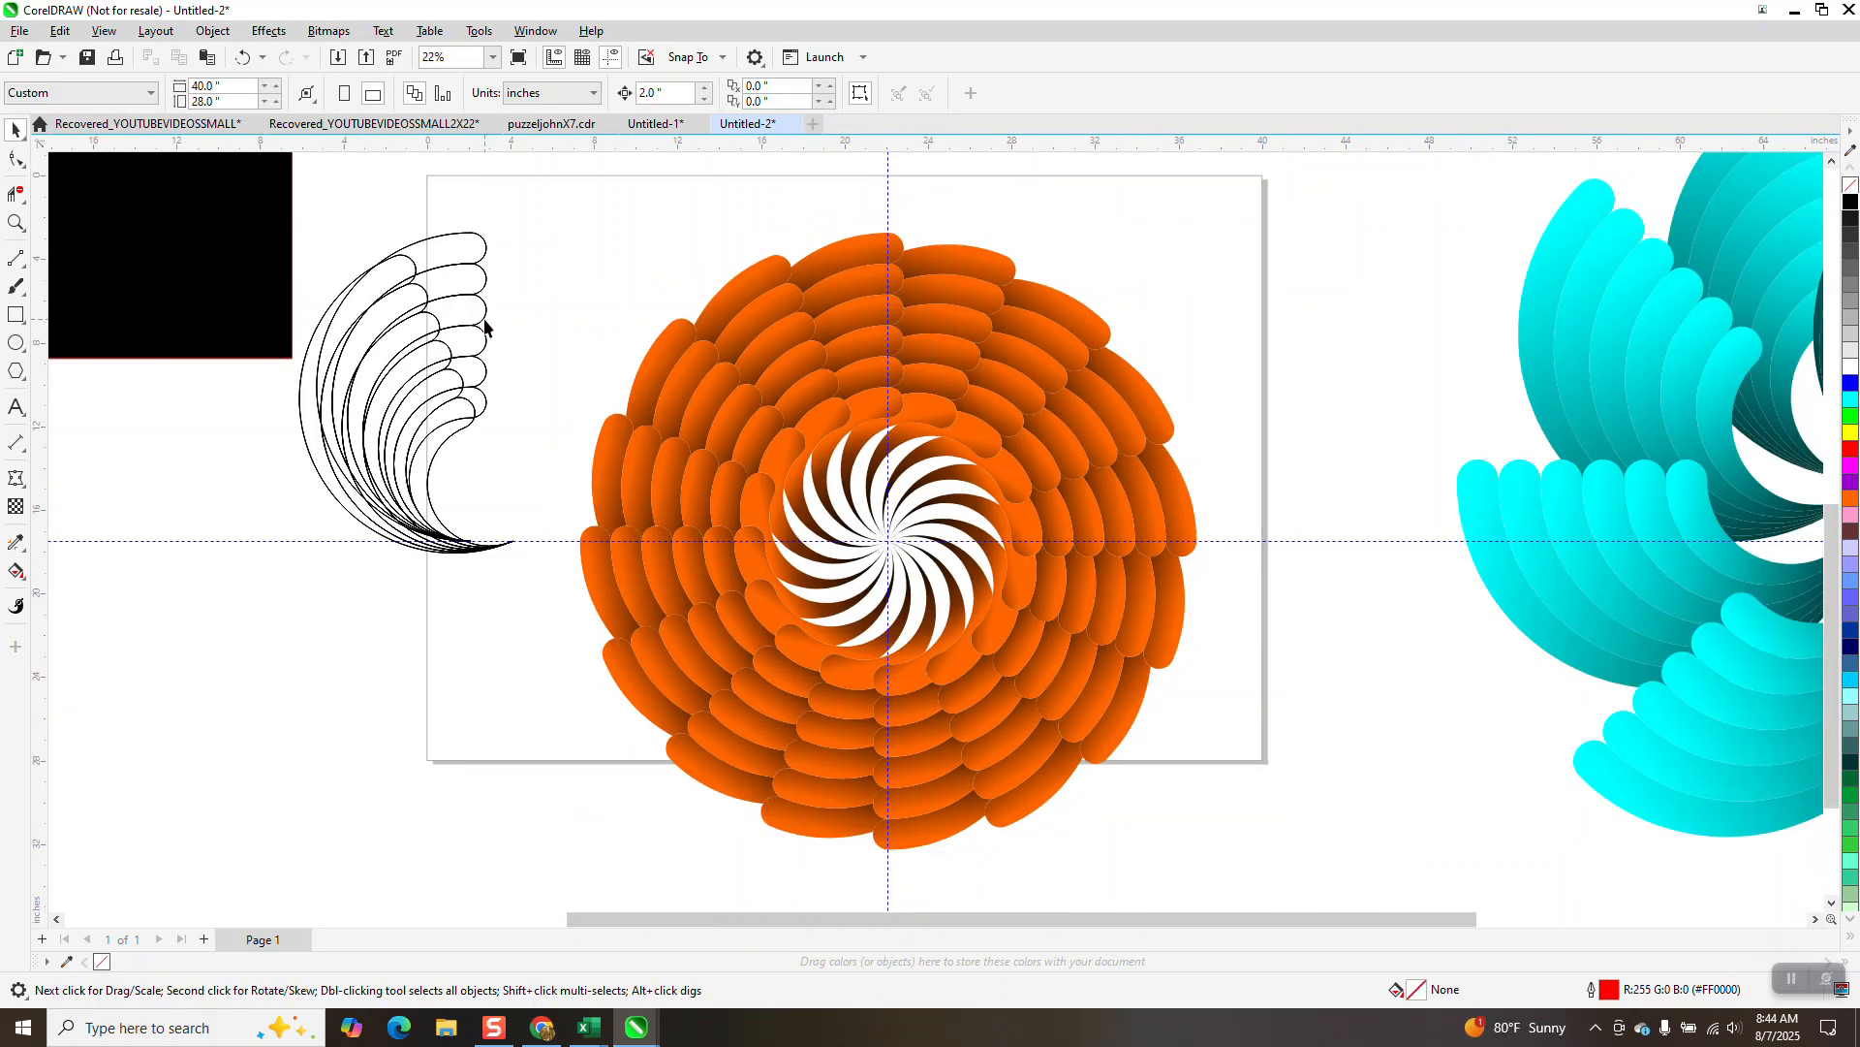
scroll(489, 310, down, 1)
drag(543, 194, 261, 564)
key(Delete)
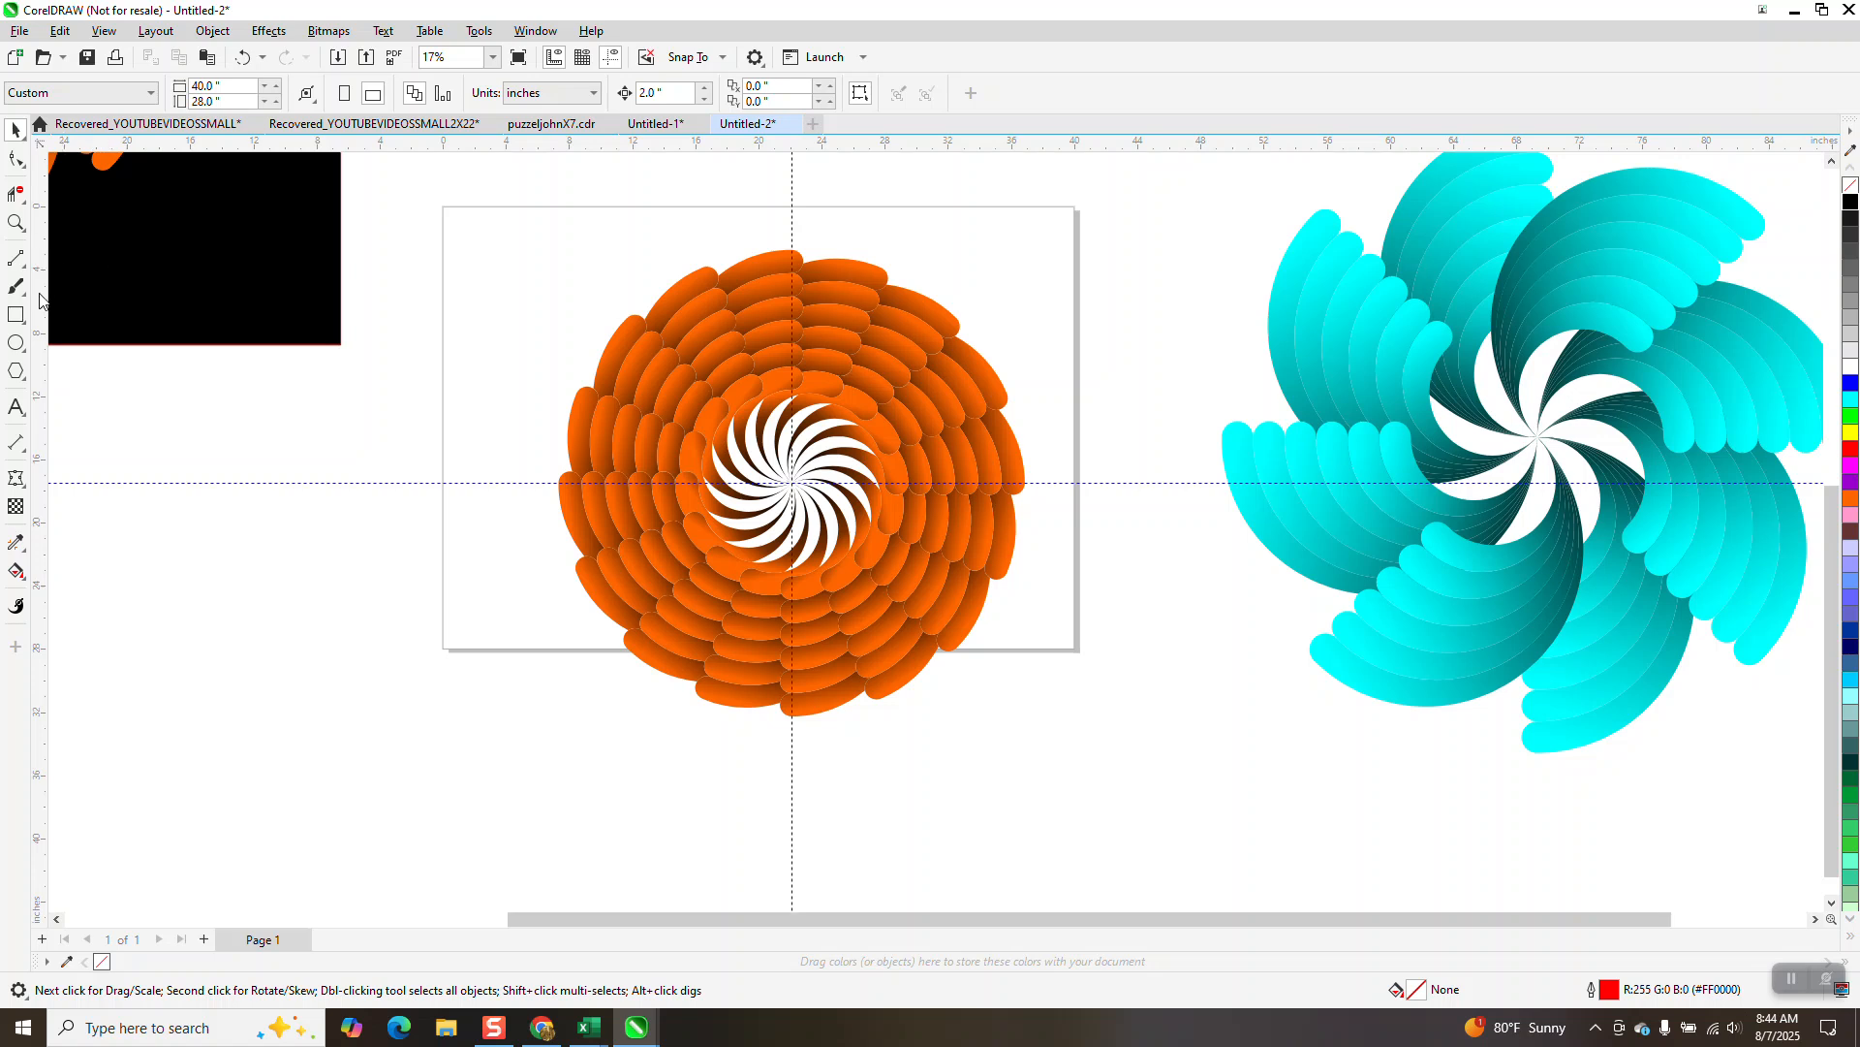
Draw a rectangle about 35 by 33 inches around the orange pinwheel and fill it with black.
click(15, 315)
drag(520, 221, 1078, 738)
click(1848, 204)
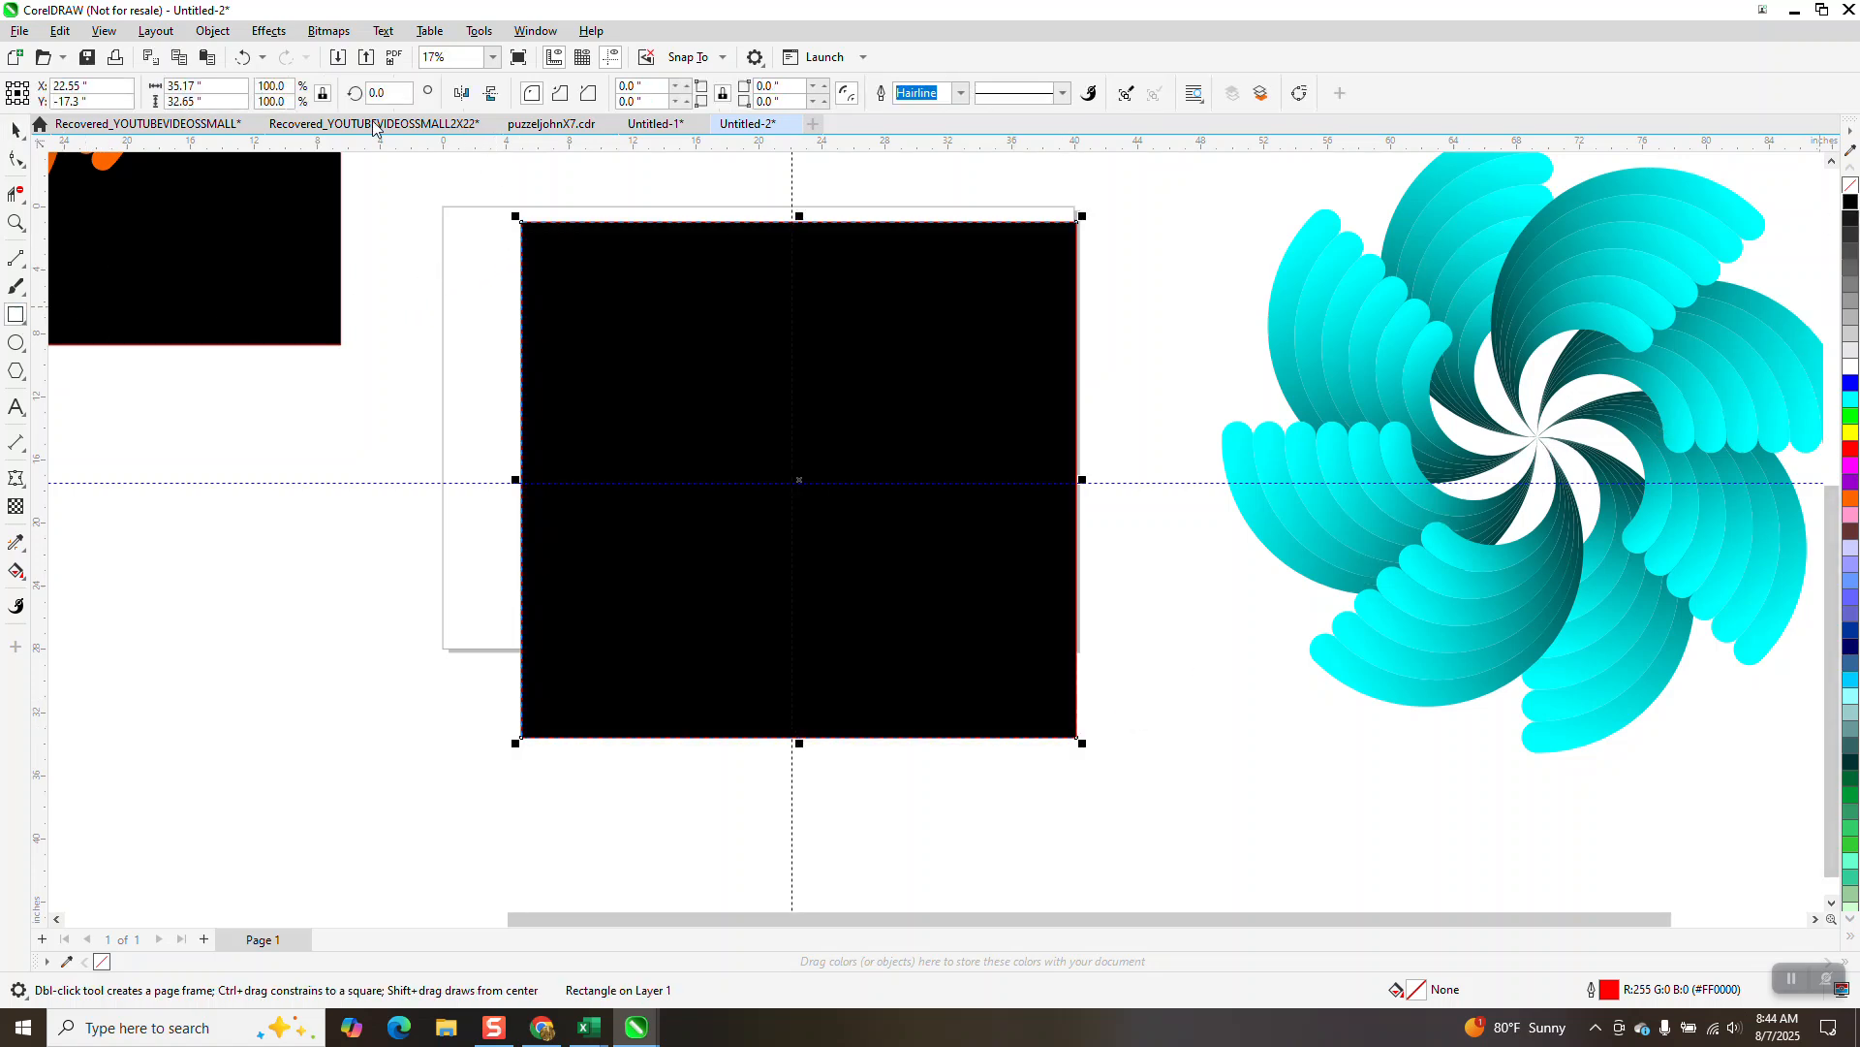
Send the black rectangle behind the orange pinwheel.
click(213, 31)
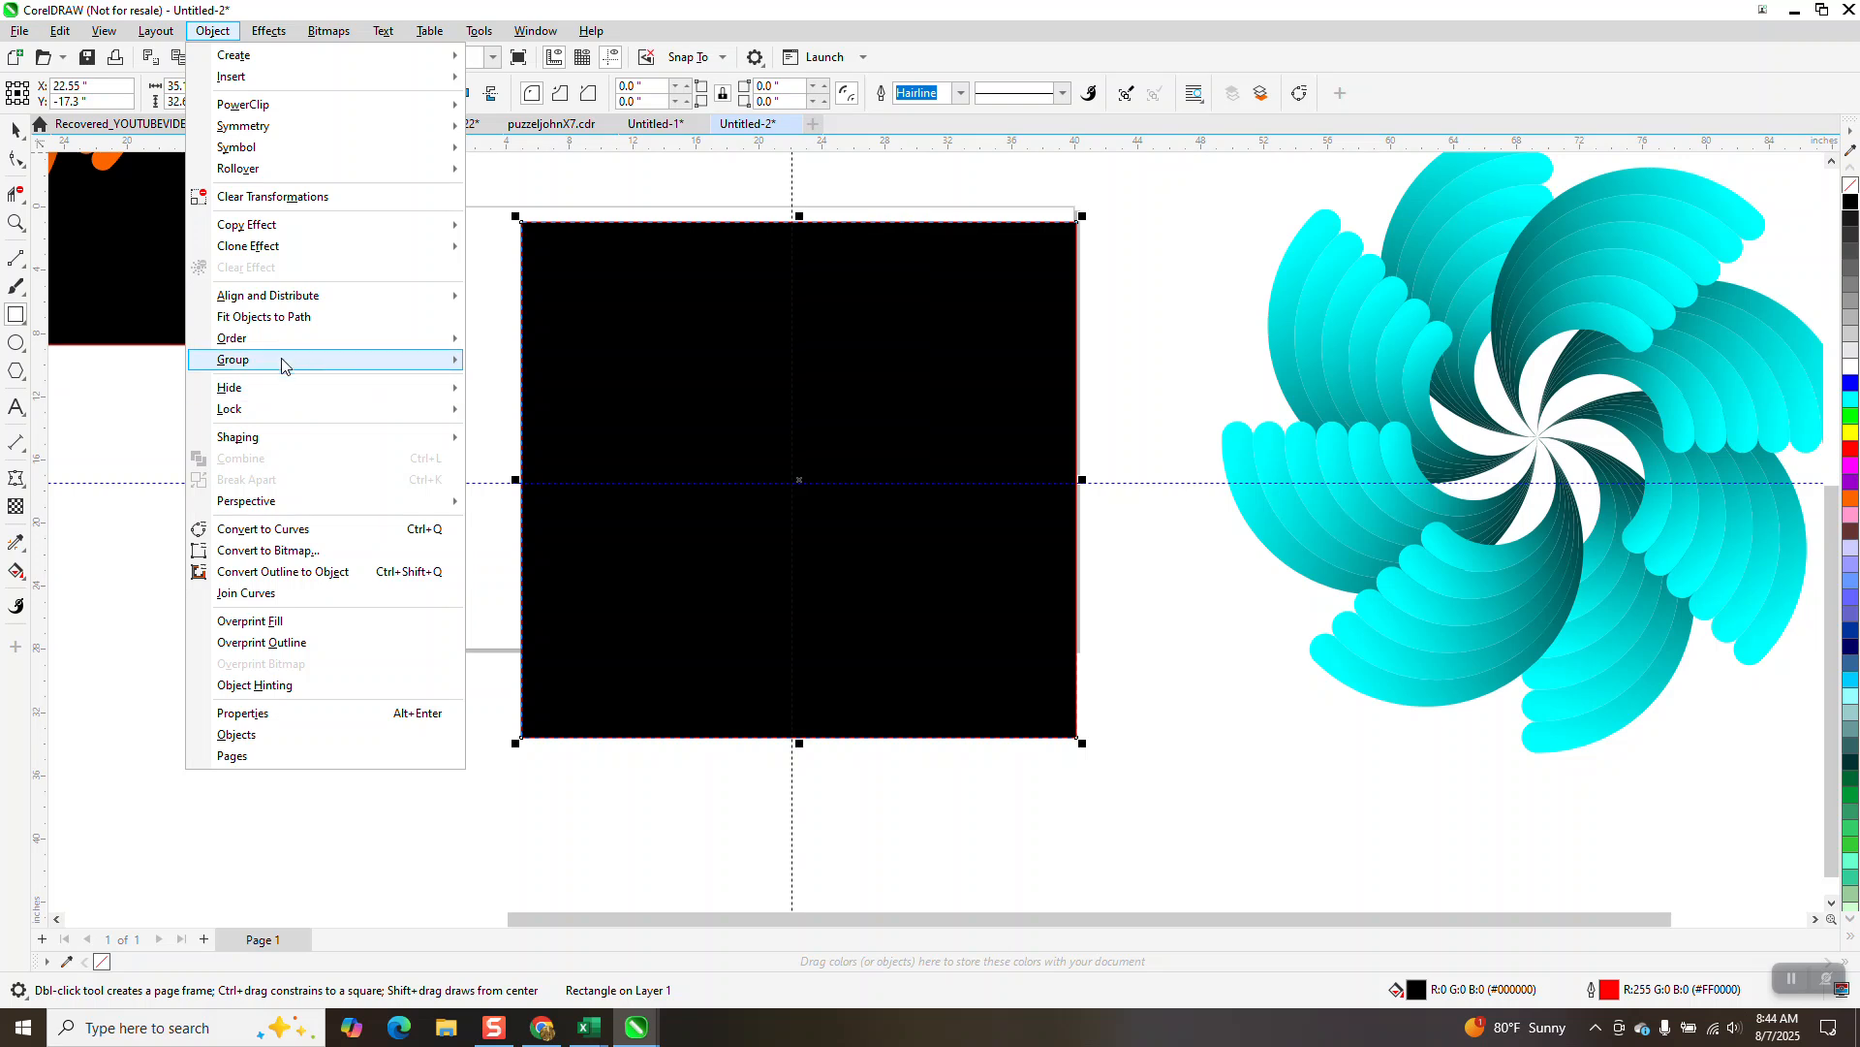
mouse_move(286, 341)
click(518, 361)
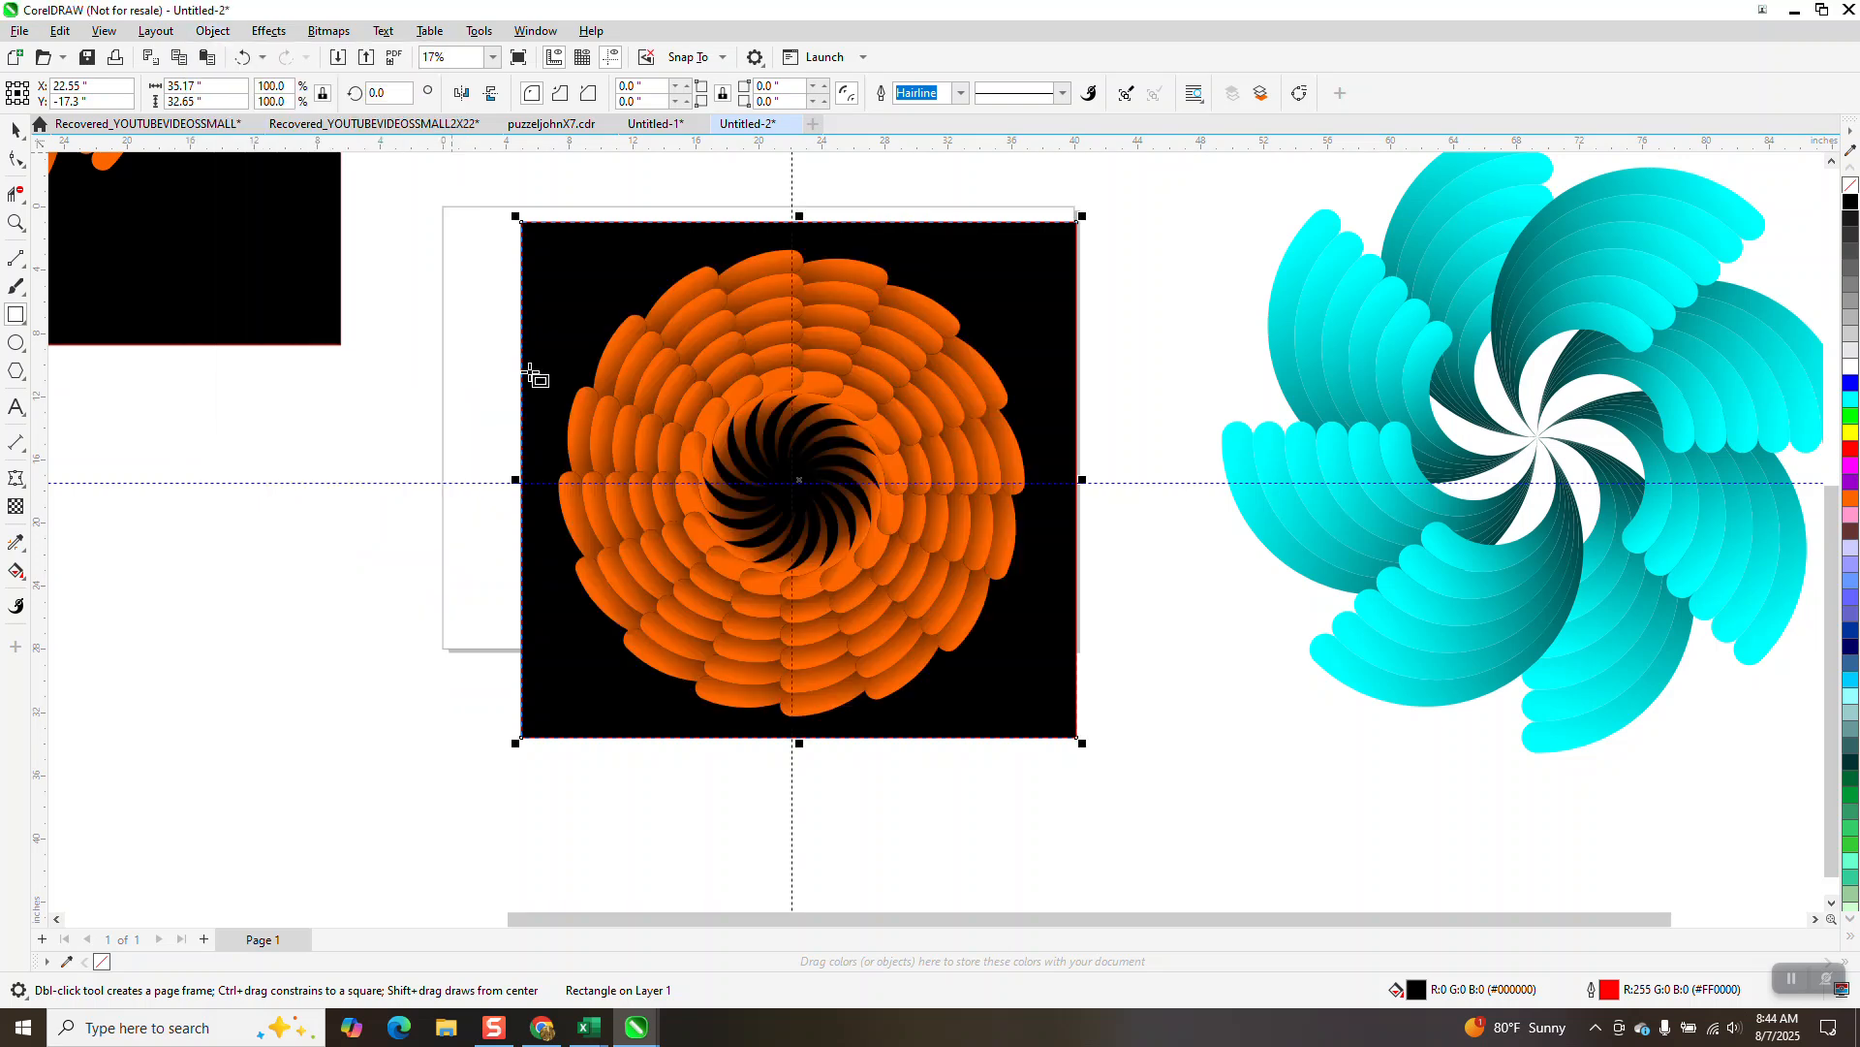
click(17, 128)
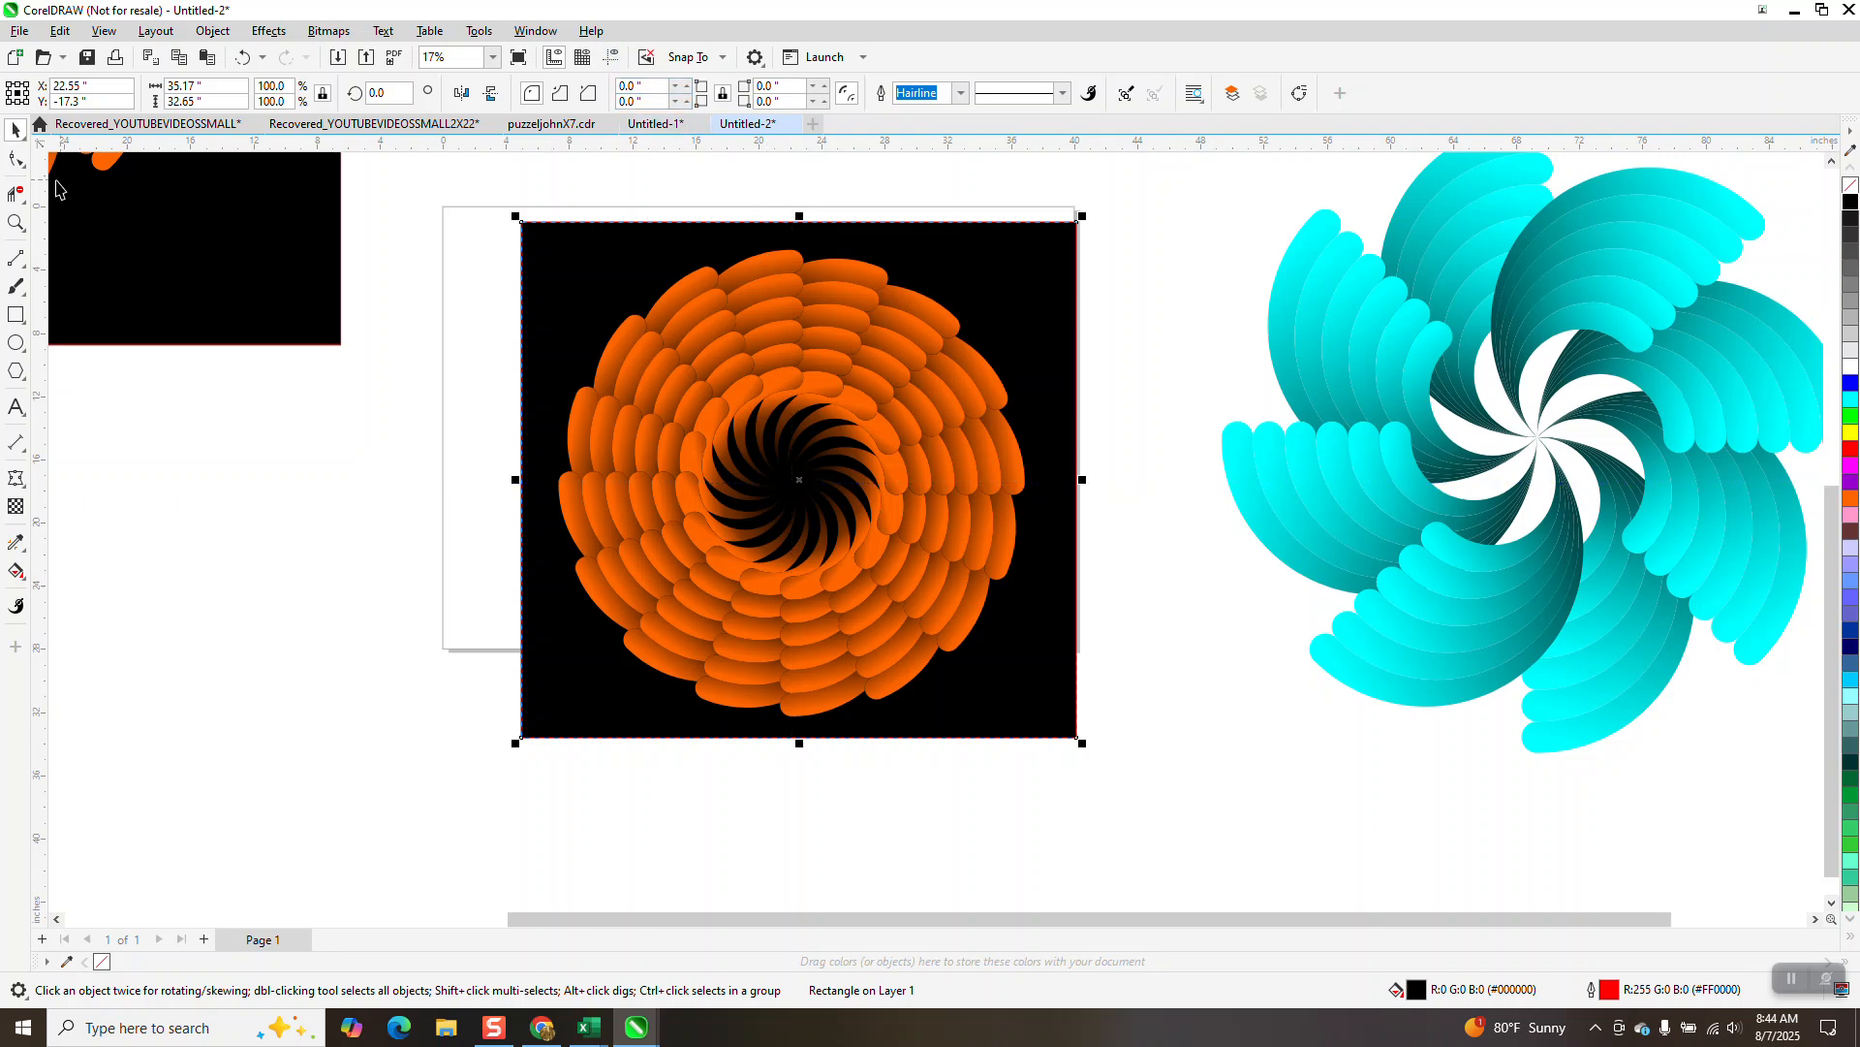
click(15, 222)
drag(517, 226, 1112, 756)
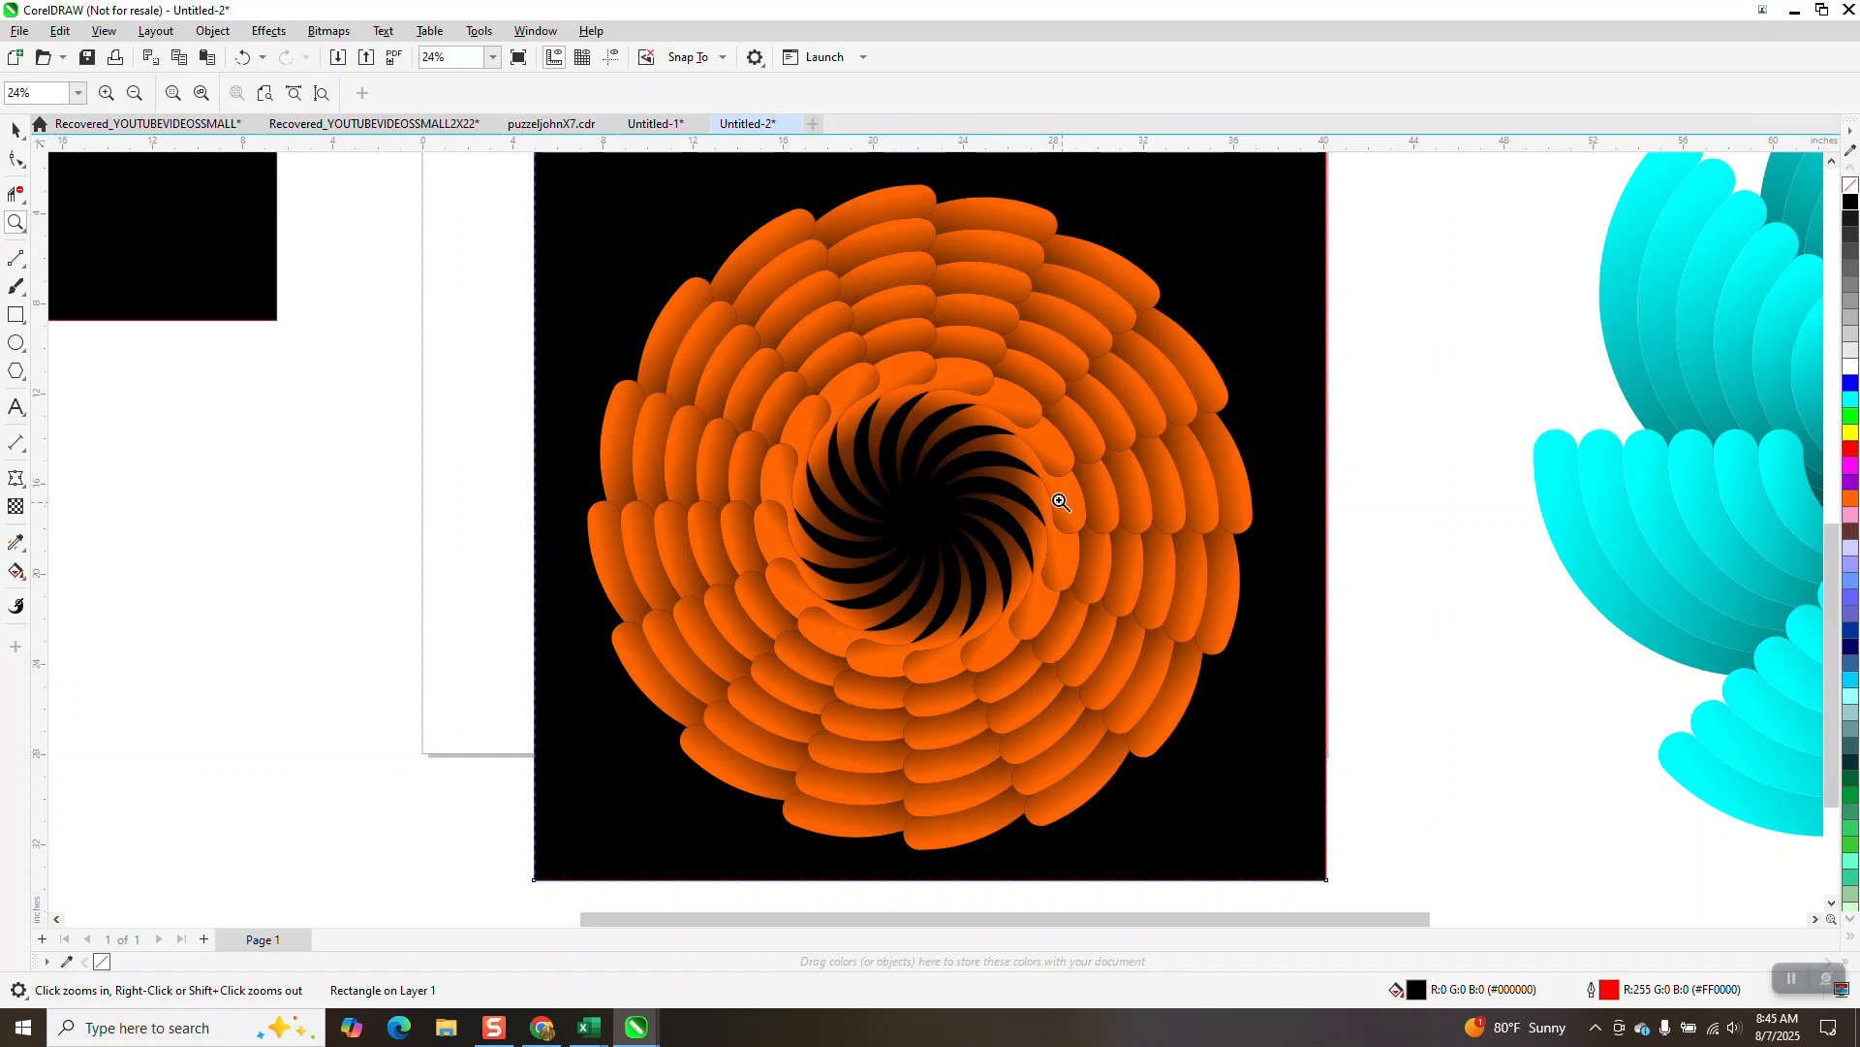
scroll(927, 508, down, 1)
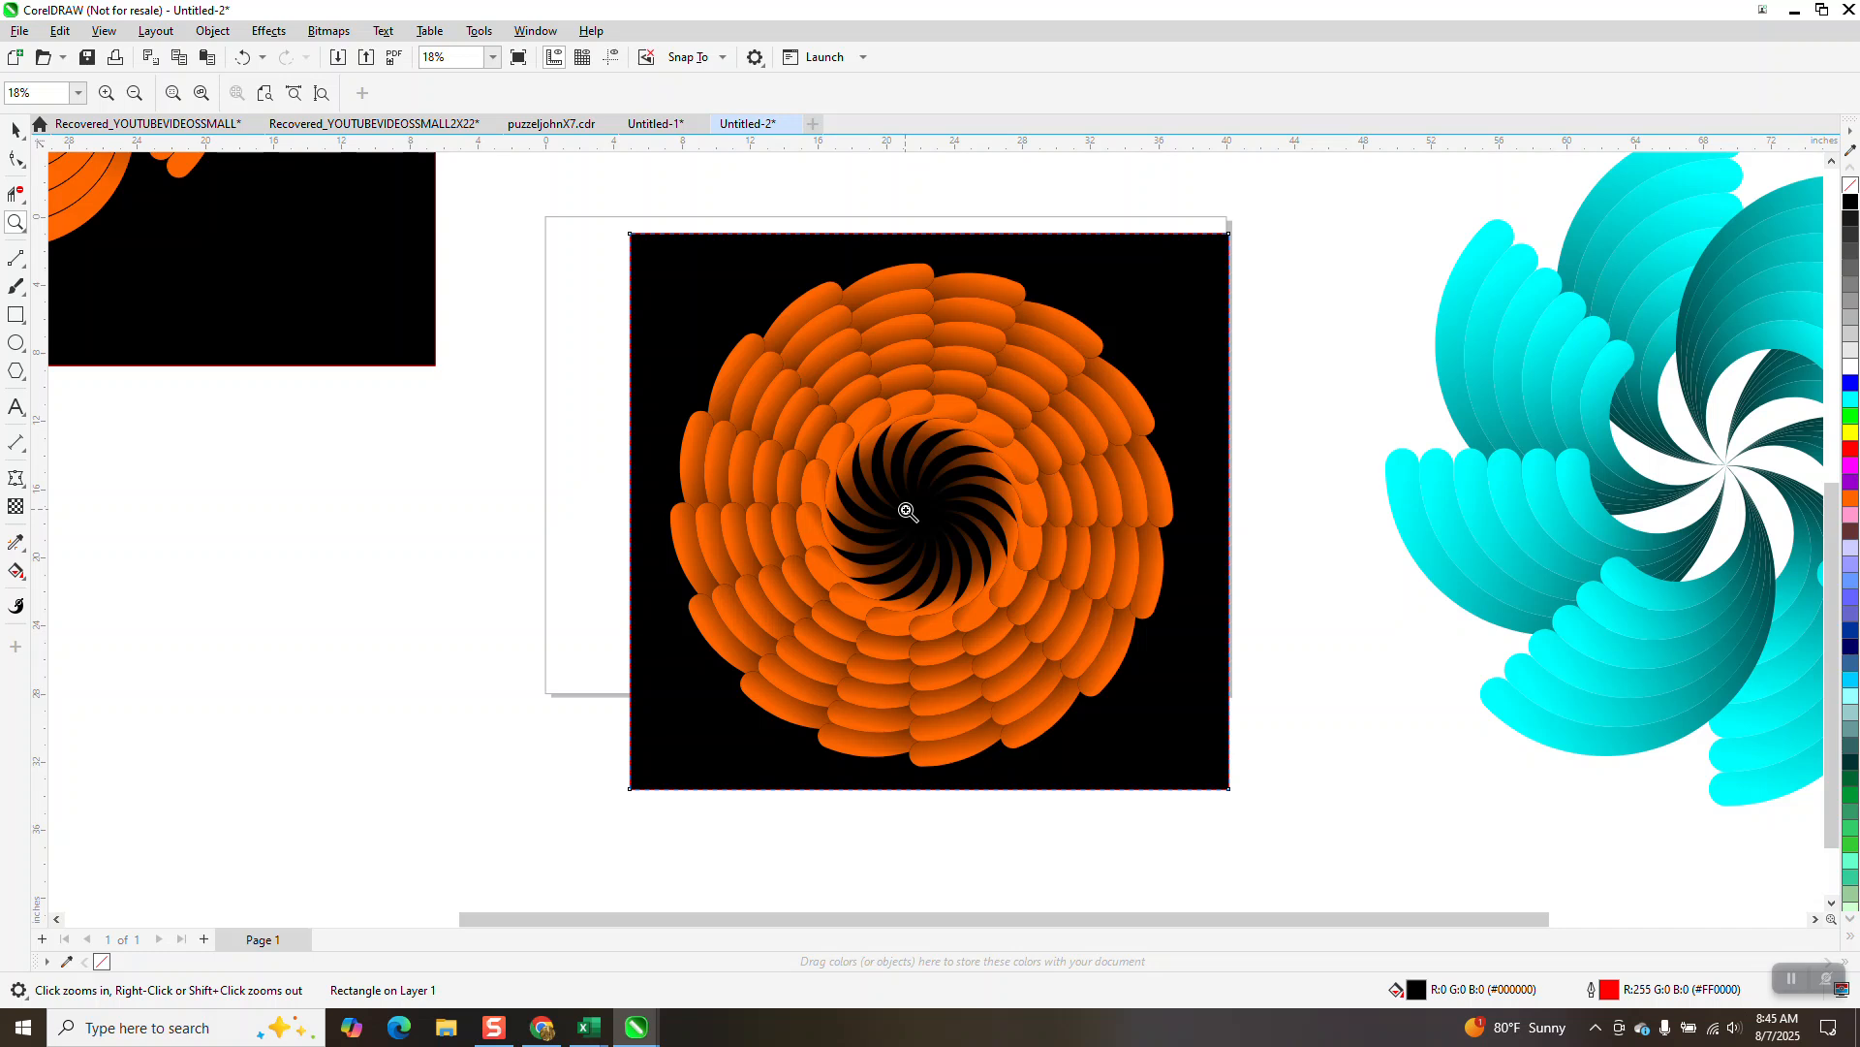
Try an elliptical fountain fill on the black rectangle, centered on the orange pinwheel and fading from white to black outward.
click(16, 129)
click(647, 287)
click(647, 287)
click(20, 574)
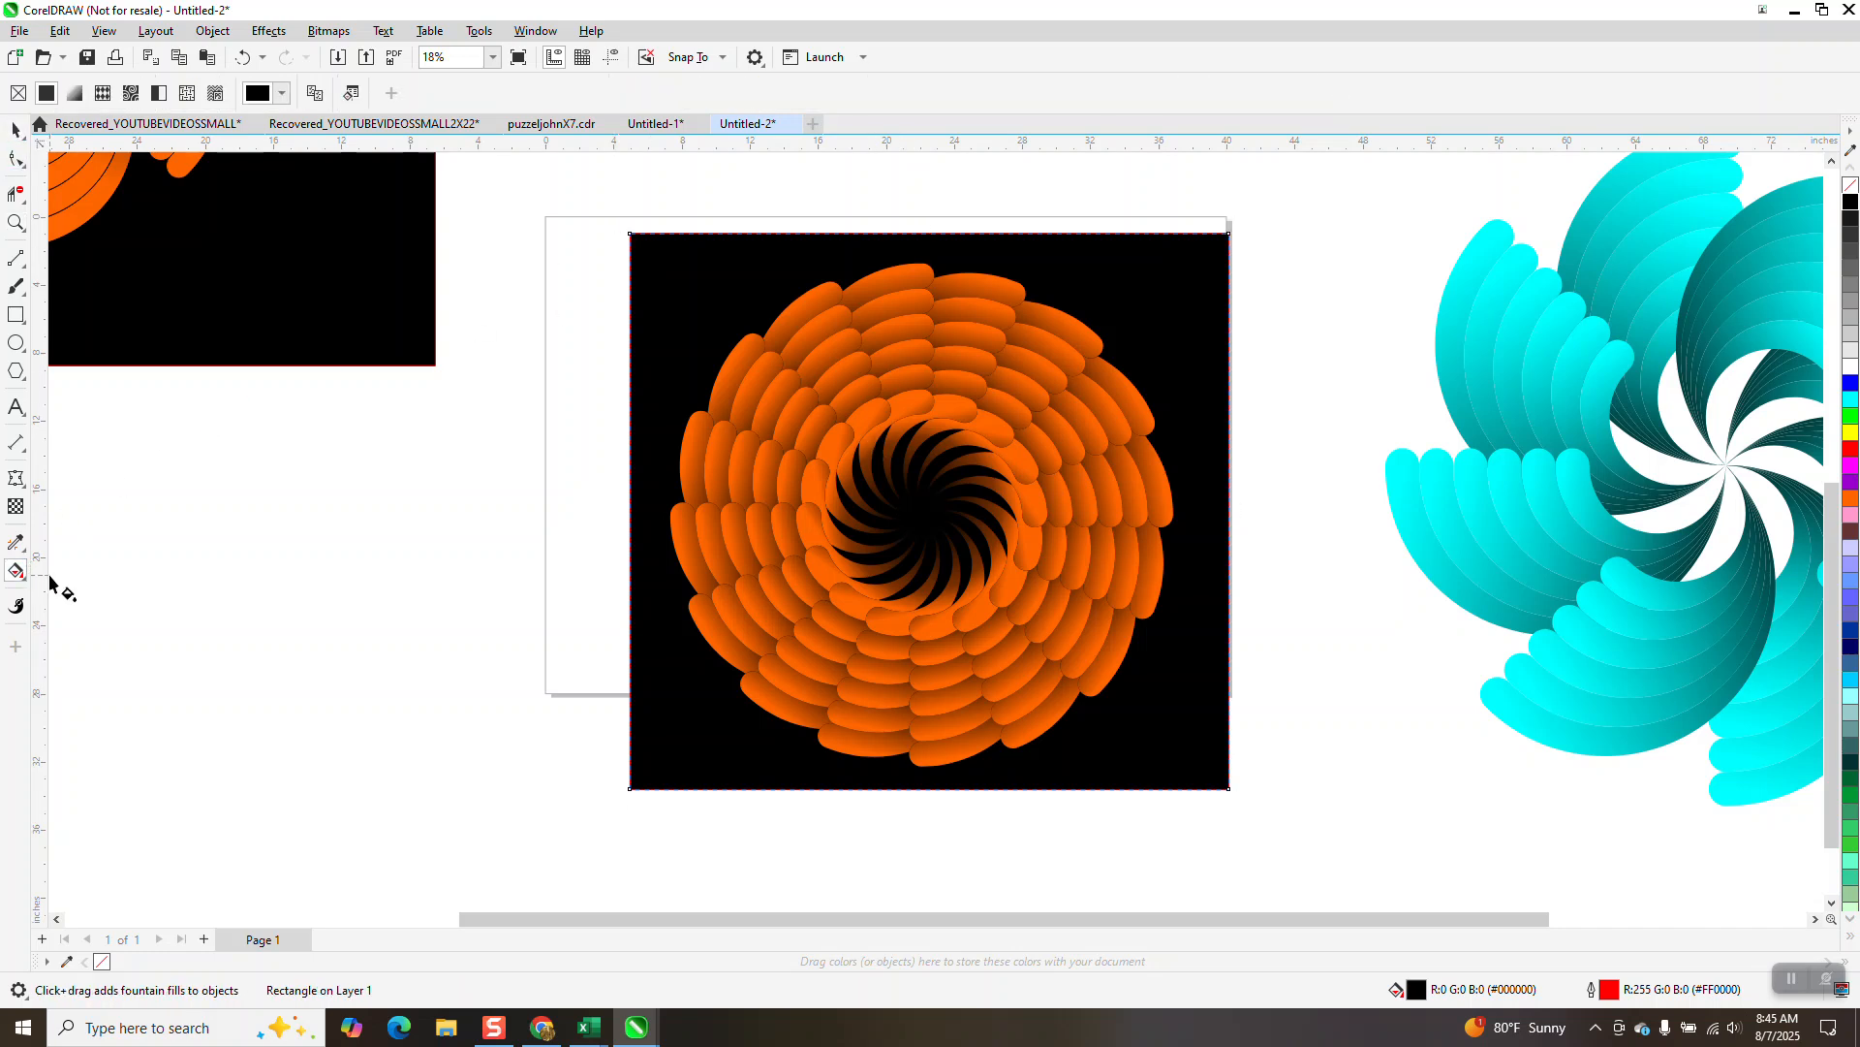
click(24, 577)
click(116, 569)
drag(690, 694, 972, 557)
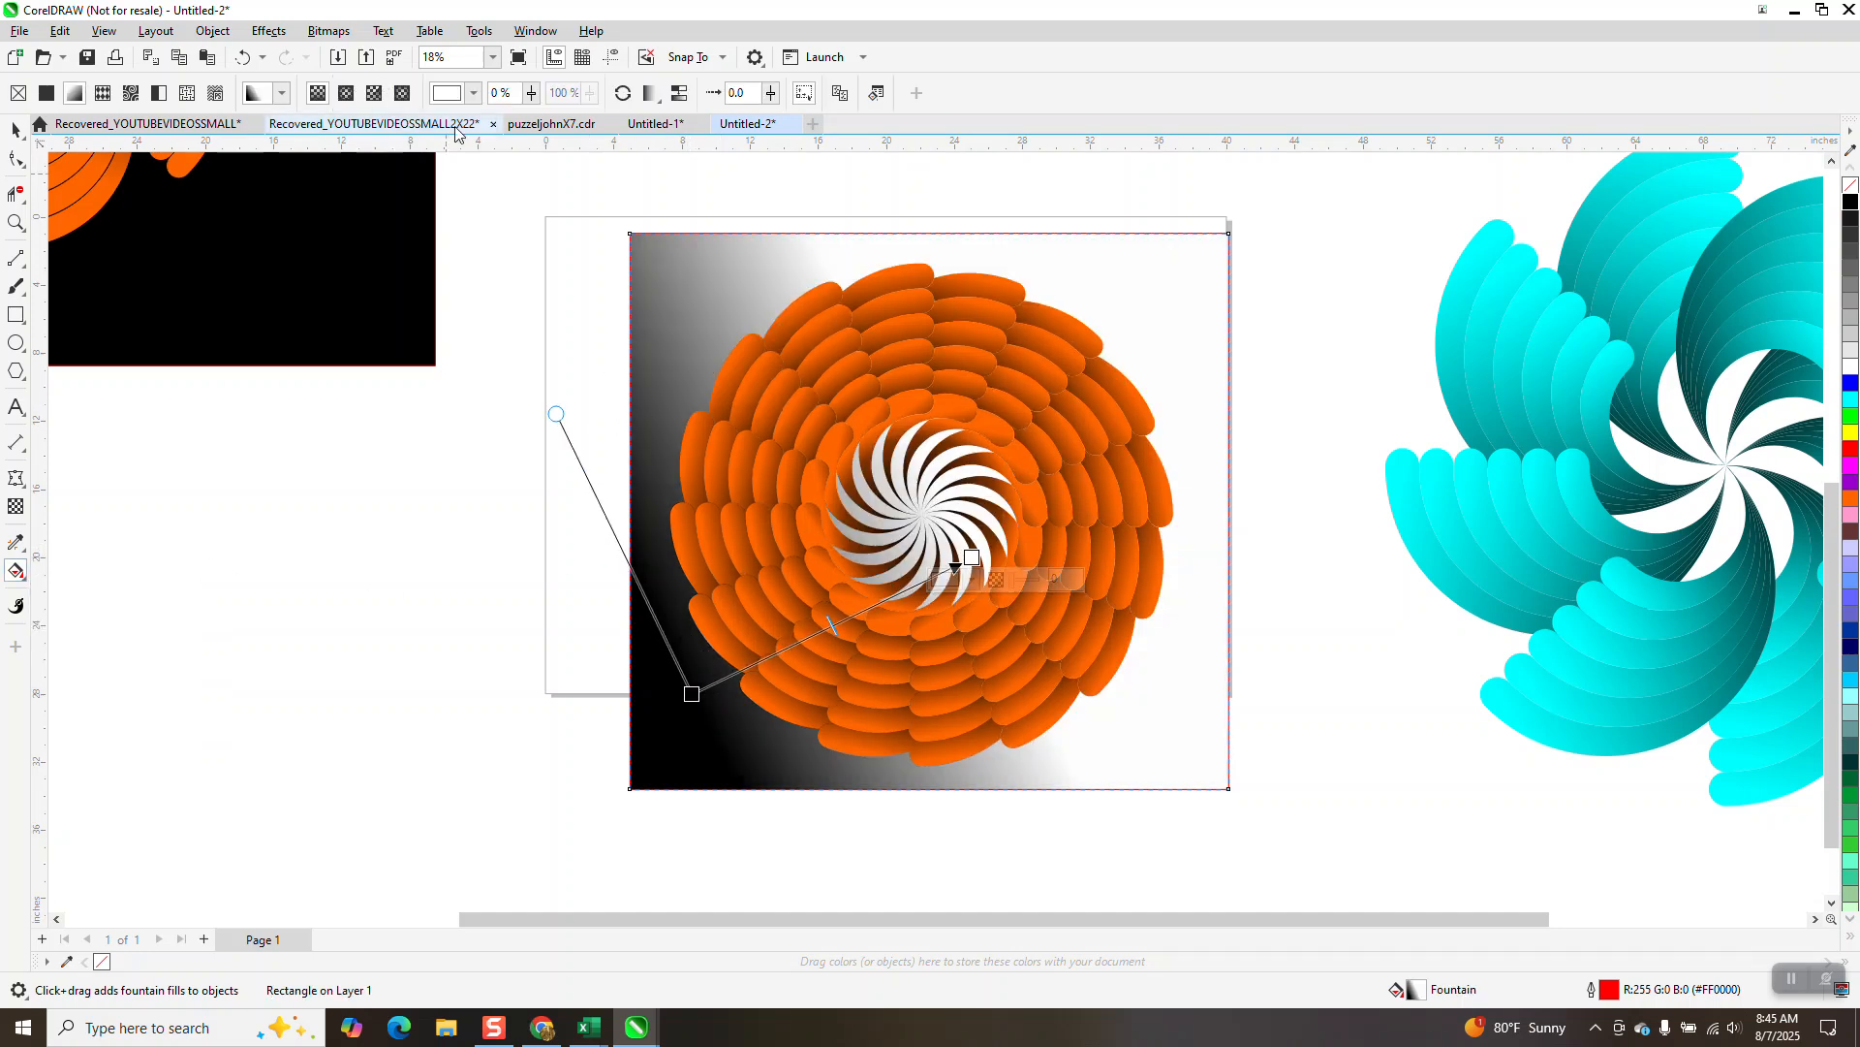
click(346, 93)
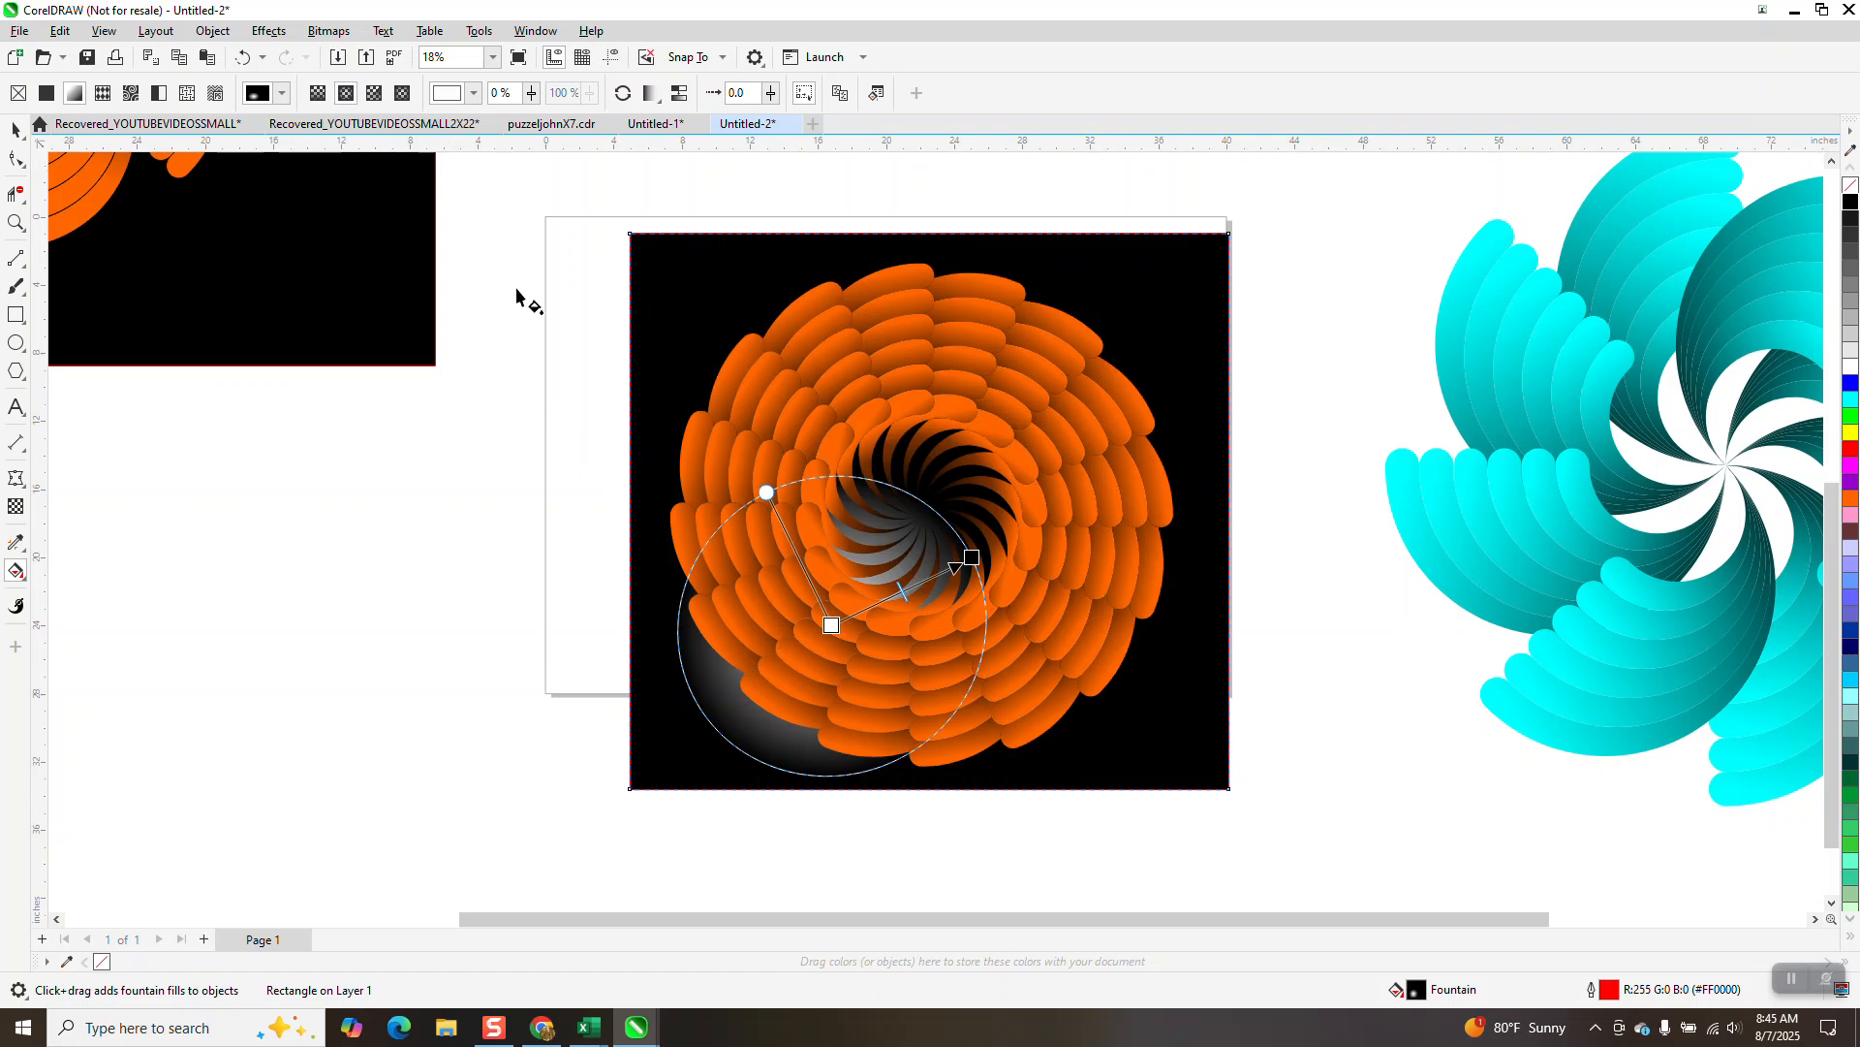
drag(832, 624, 1100, 649)
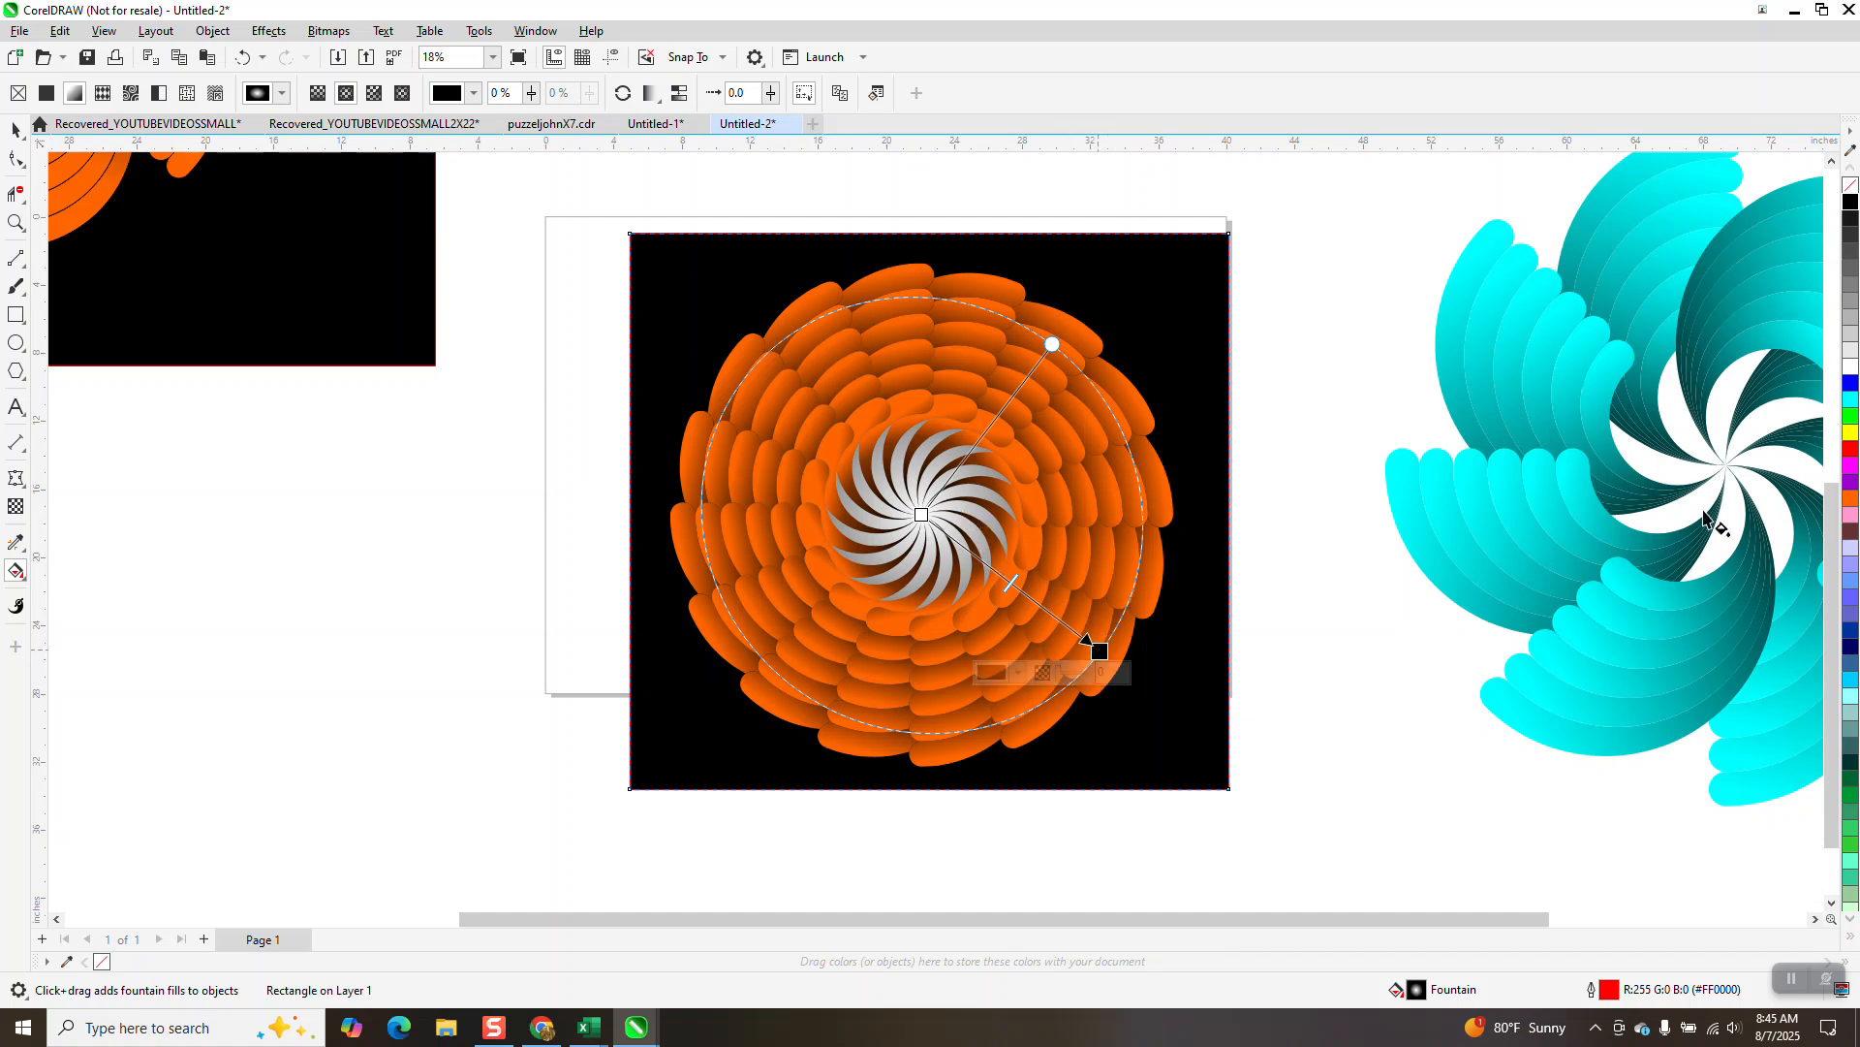
Try blue as the outer color of the rectangle's fountain fill, and undo that color change.
drag(1851, 383, 1099, 650)
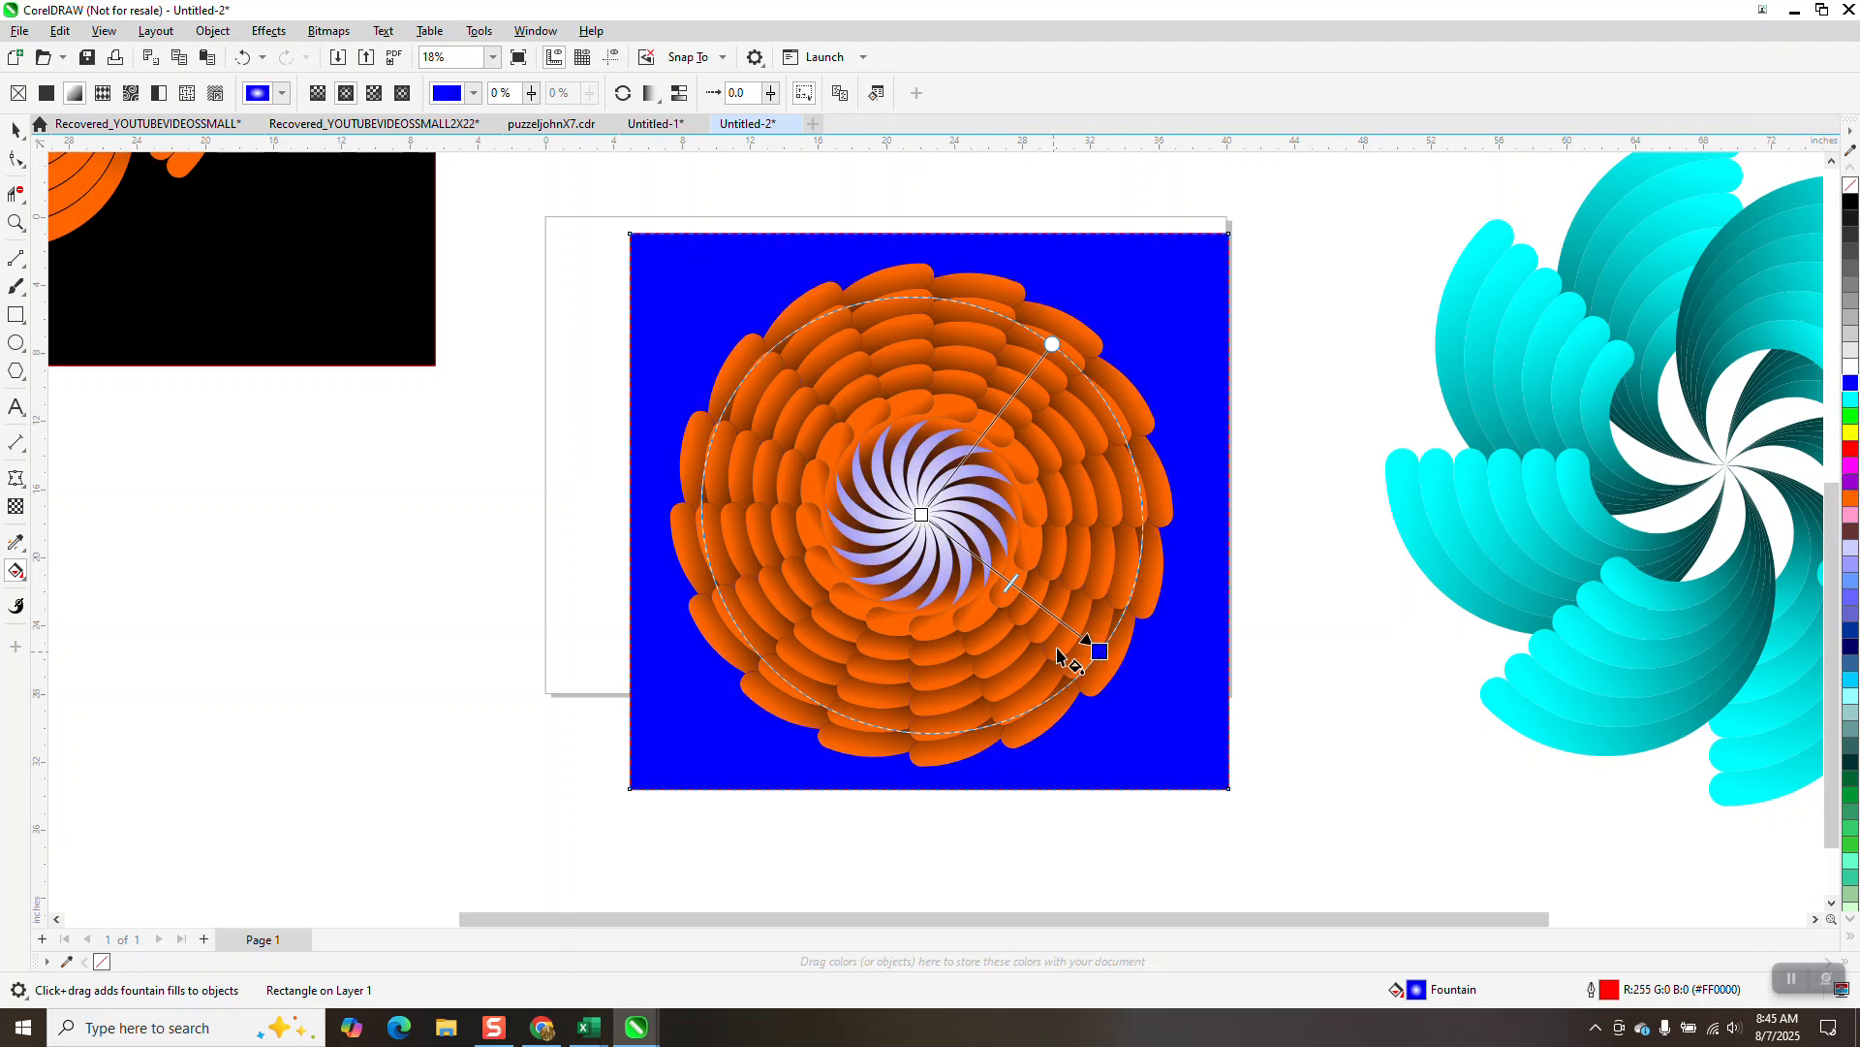
click(243, 57)
Extend the rectangle's fountain fill past the pinwheel's edge and add two white color nodes along it to widen the glow.
drag(1099, 650, 1152, 702)
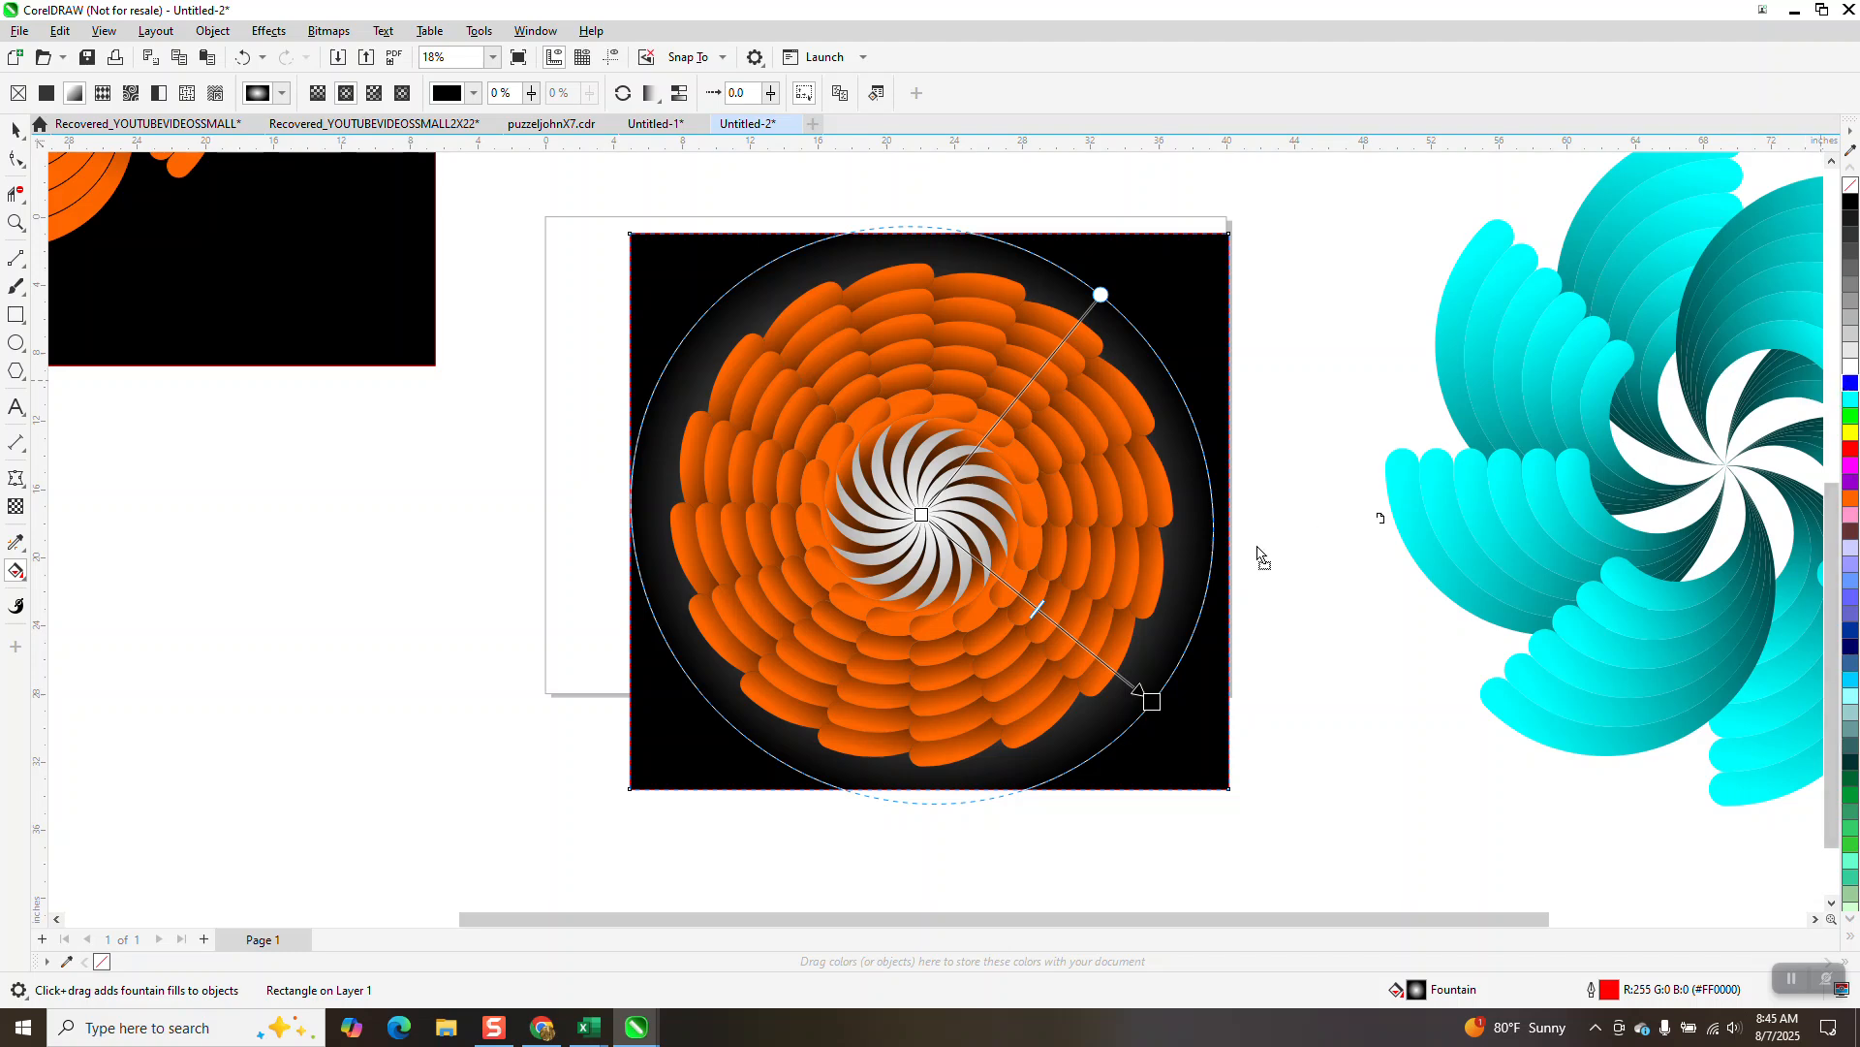
double_click(1020, 592)
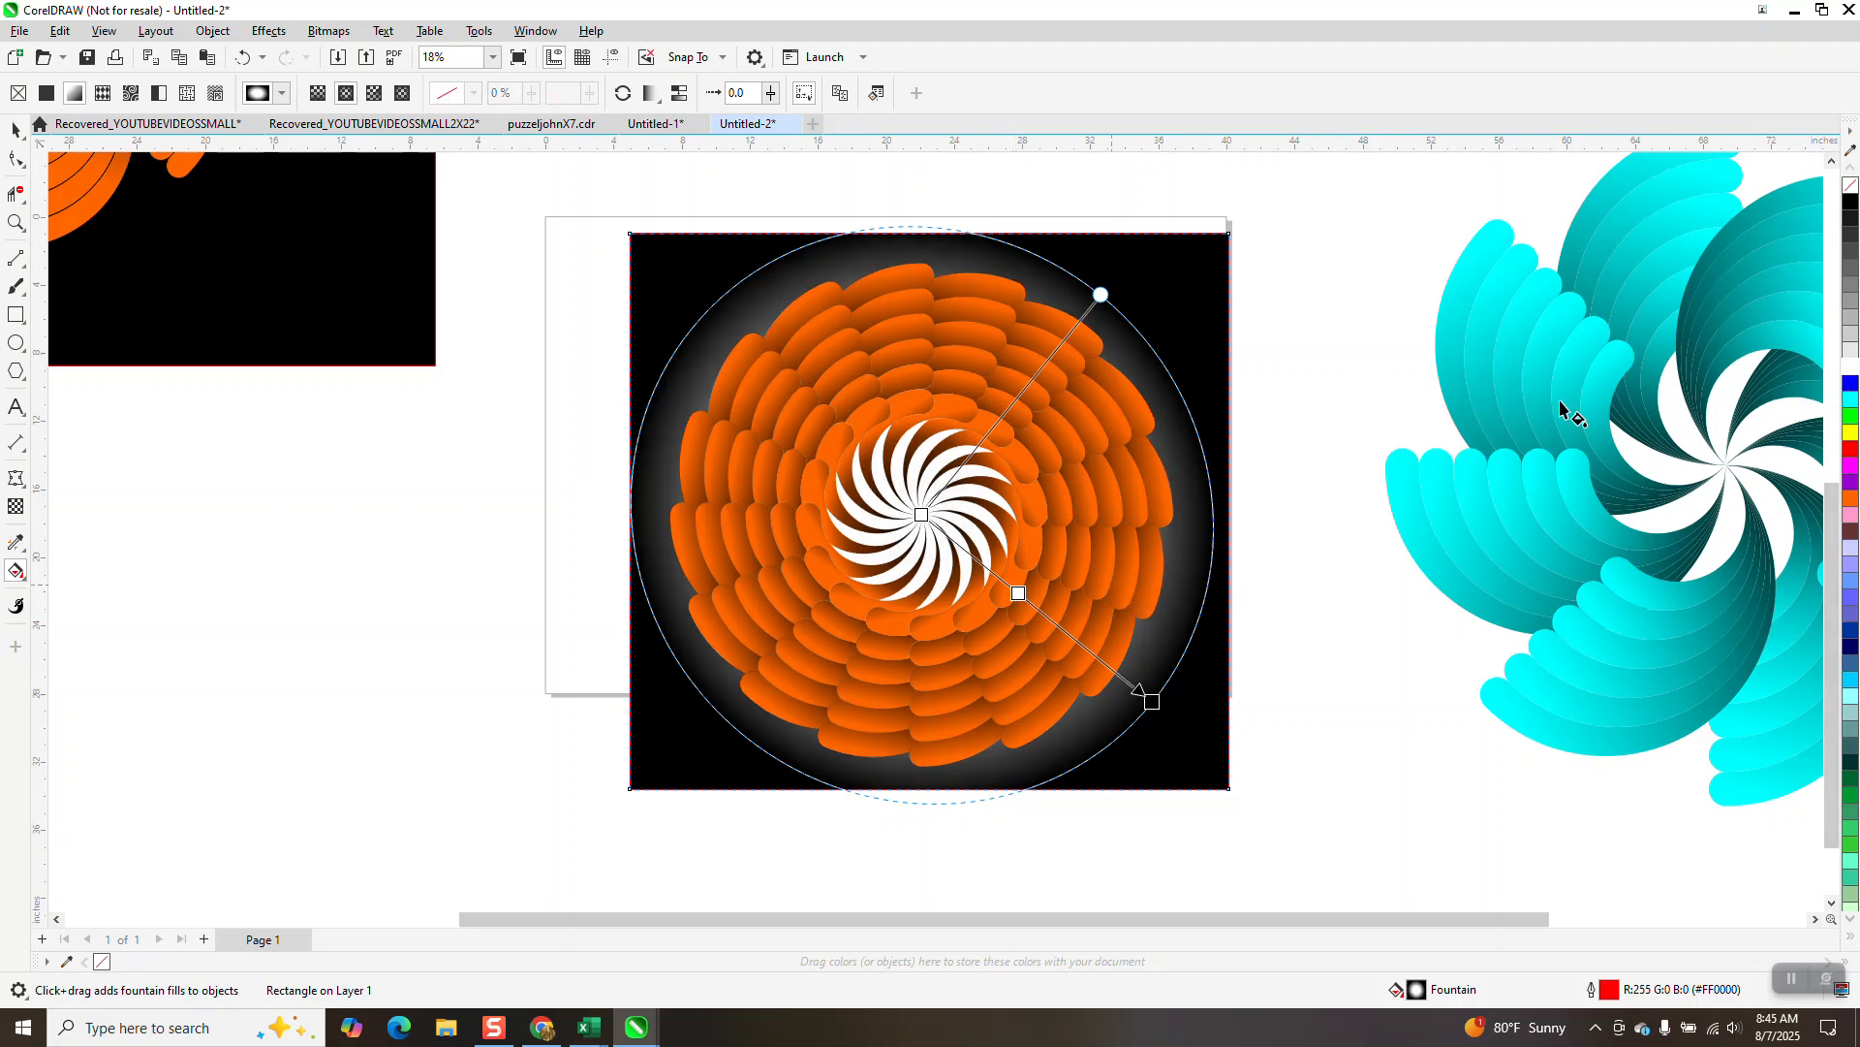
double_click(1064, 628)
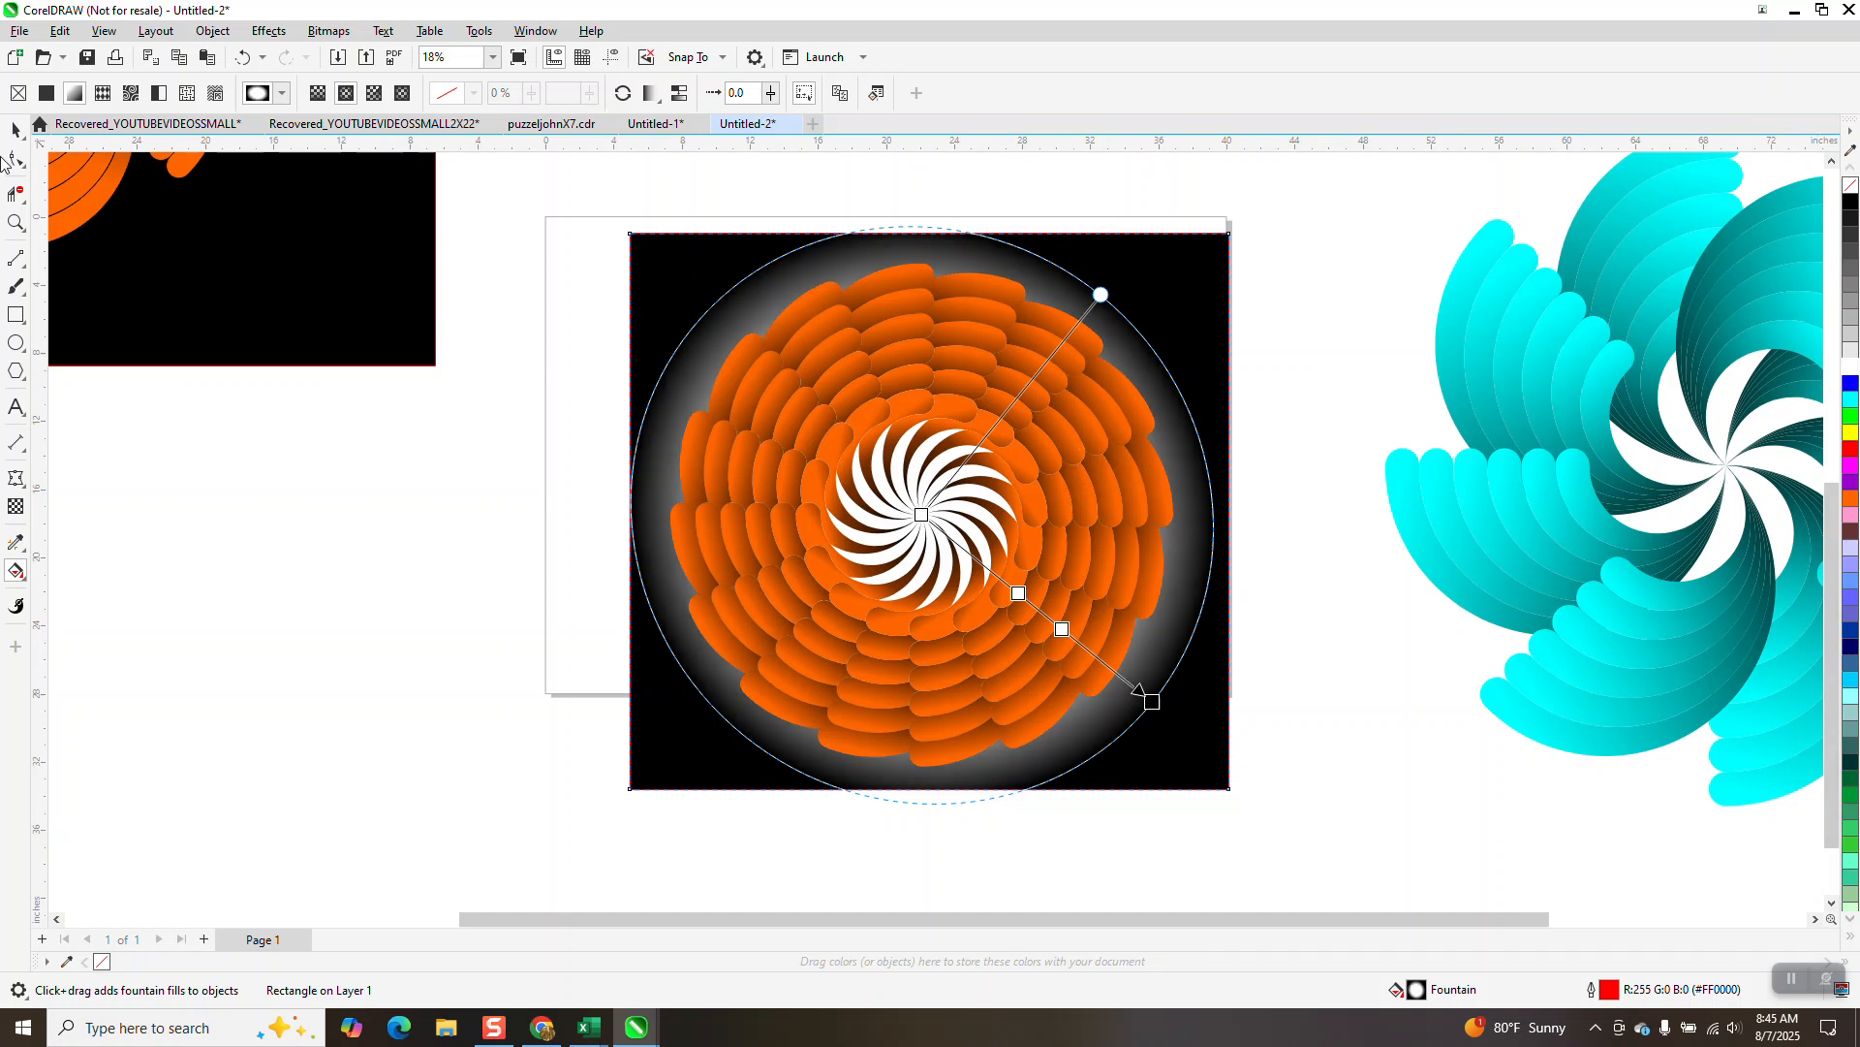
click(12, 129)
click(491, 173)
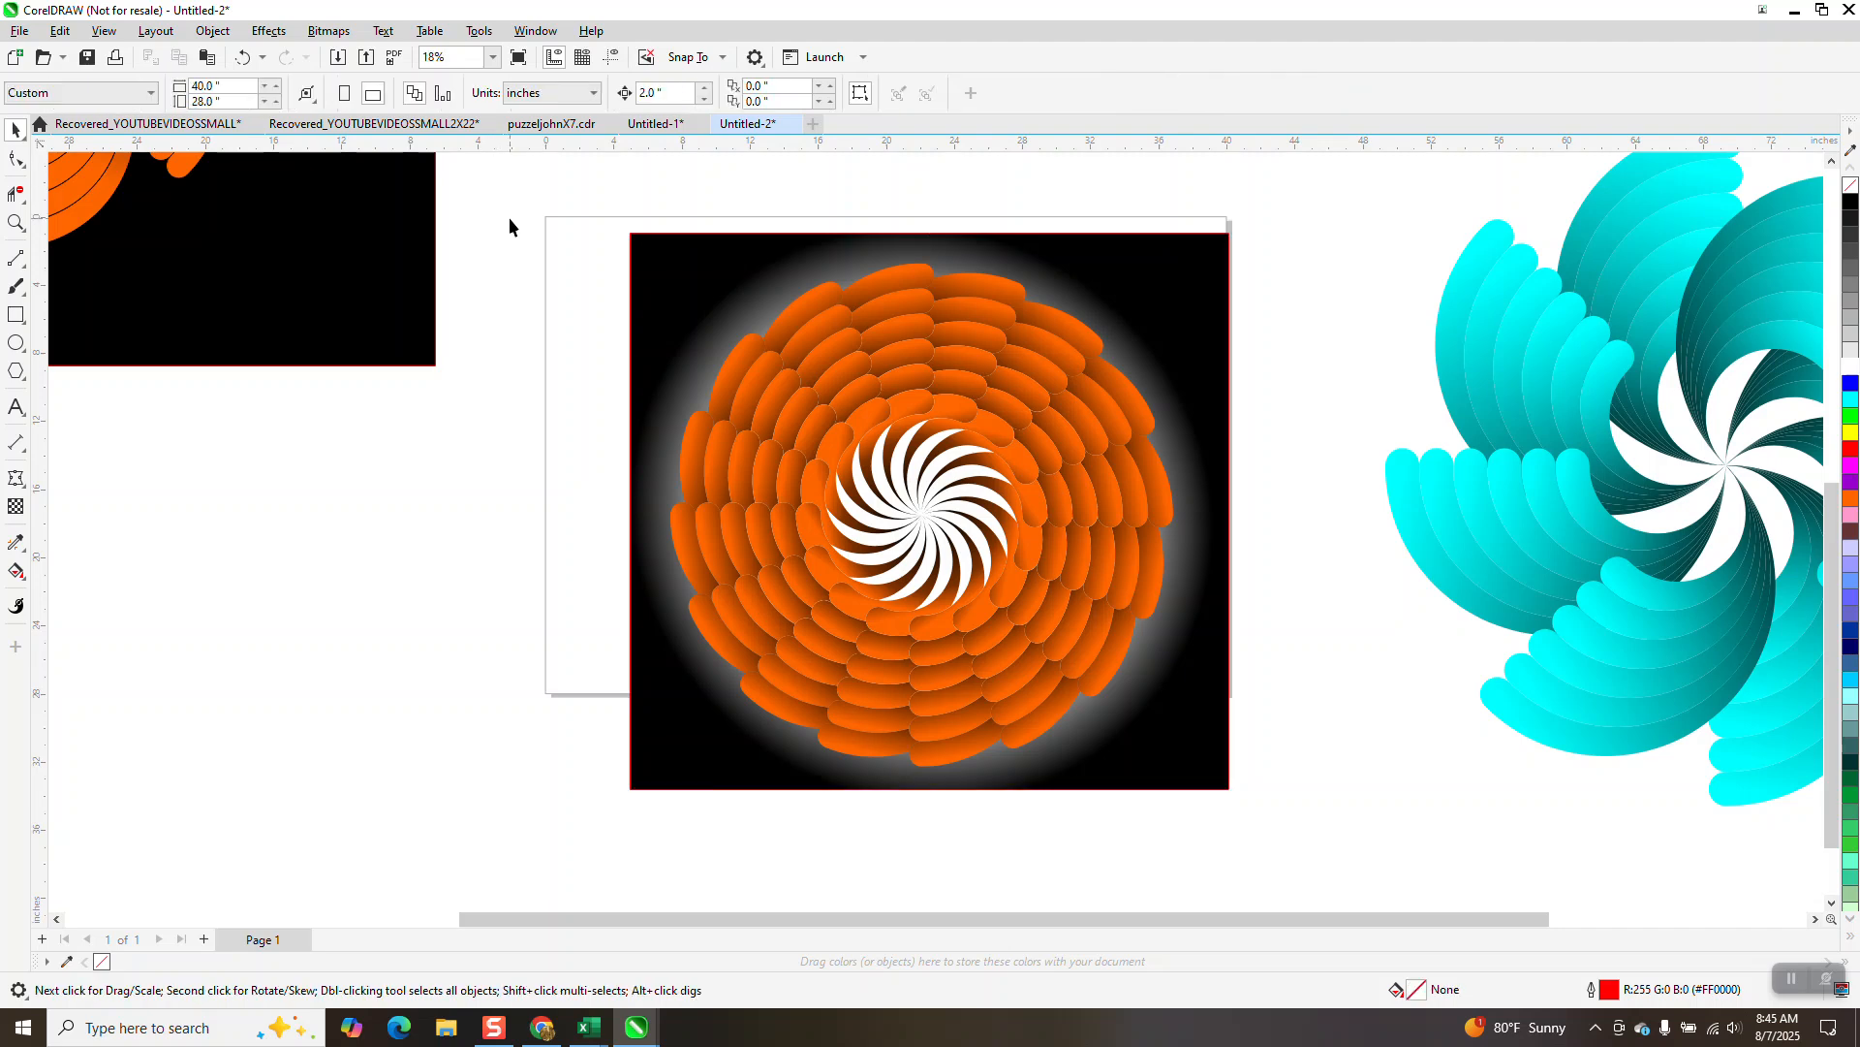
Undo the fountain fill edits on the background rectangle back to its solid black fill.
click(16, 221)
drag(631, 236, 1244, 771)
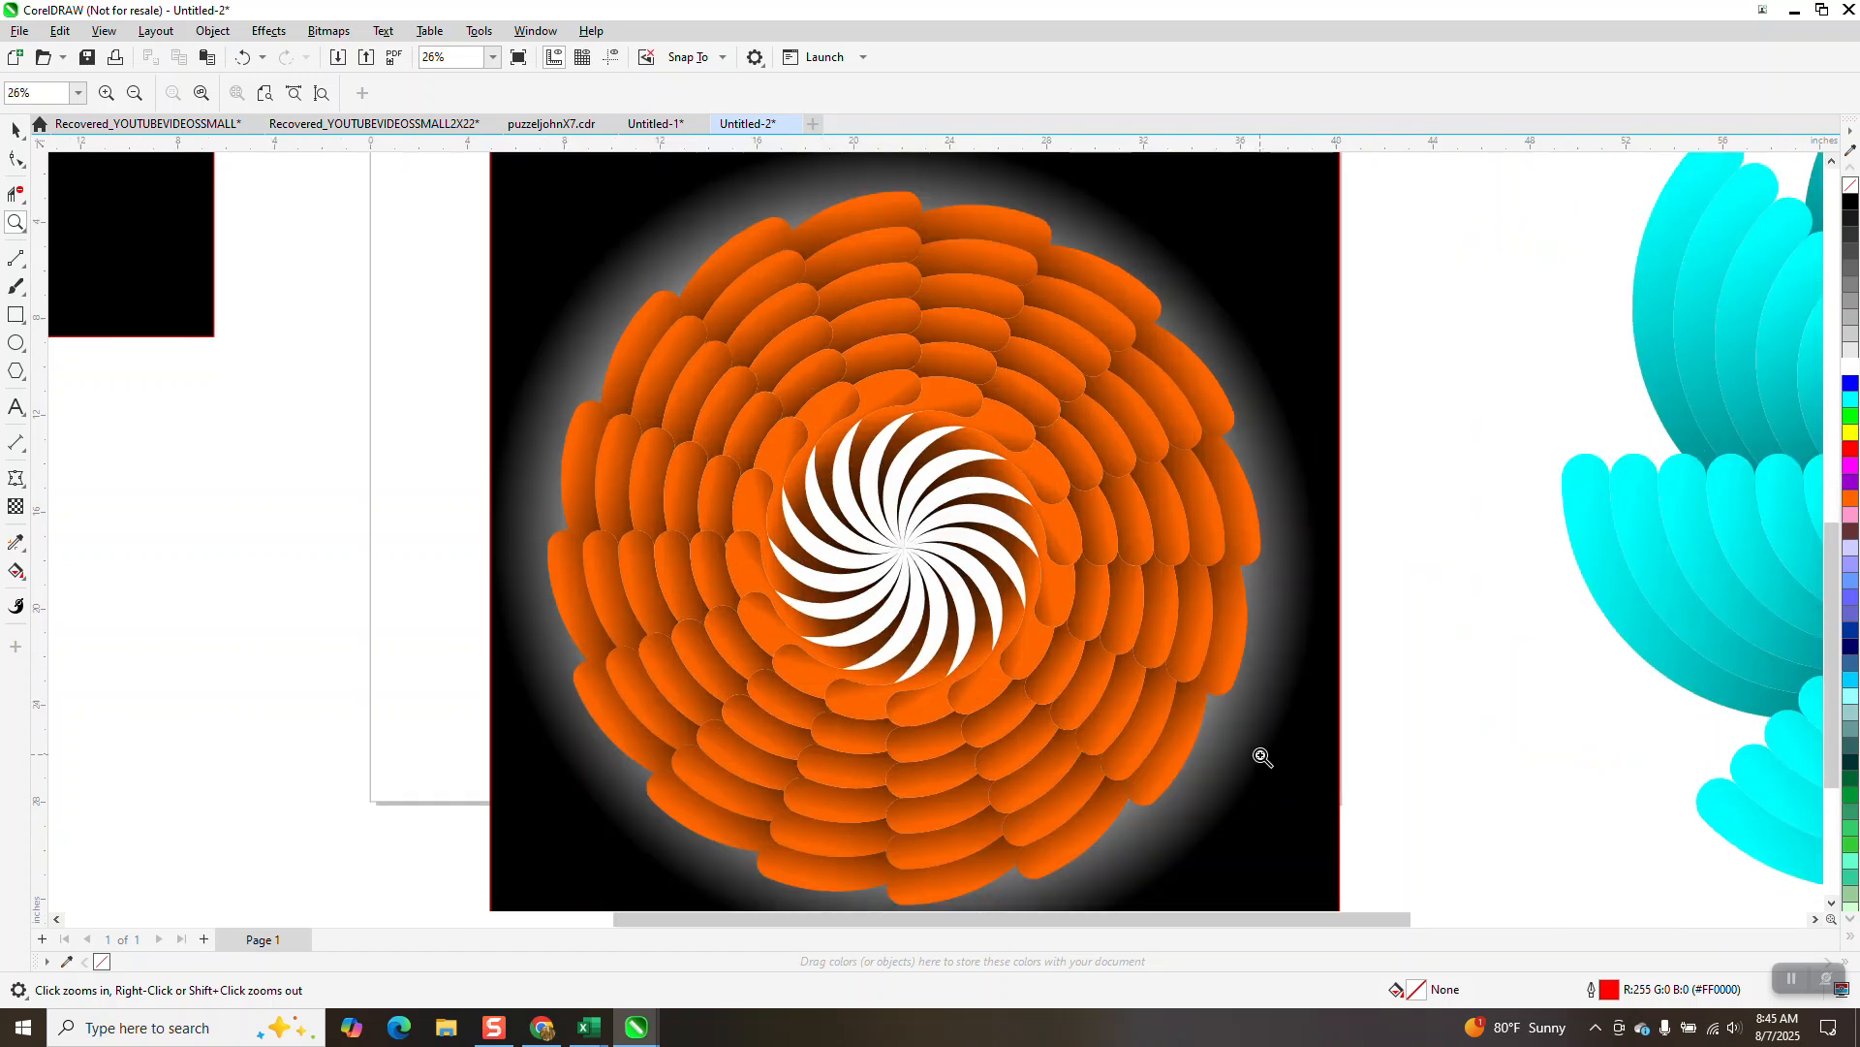
click(242, 59)
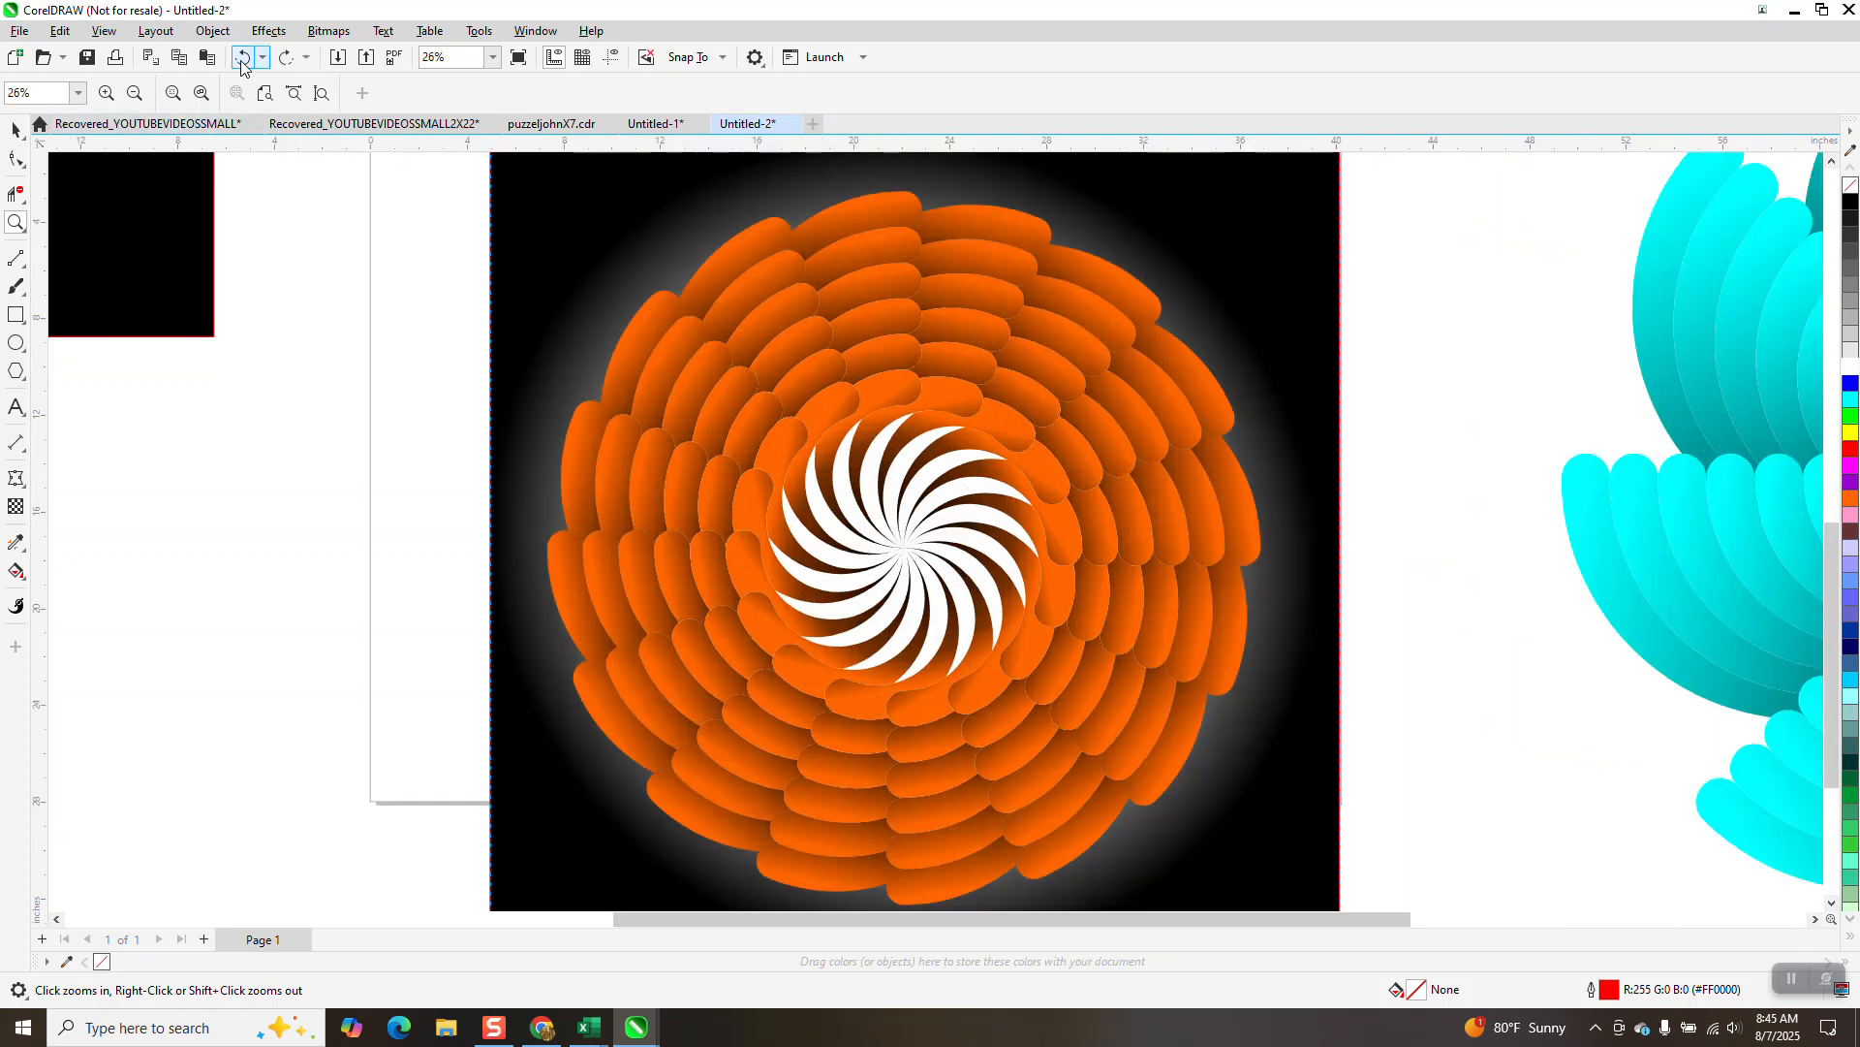
click(242, 58)
click(242, 58)
click(242, 58)
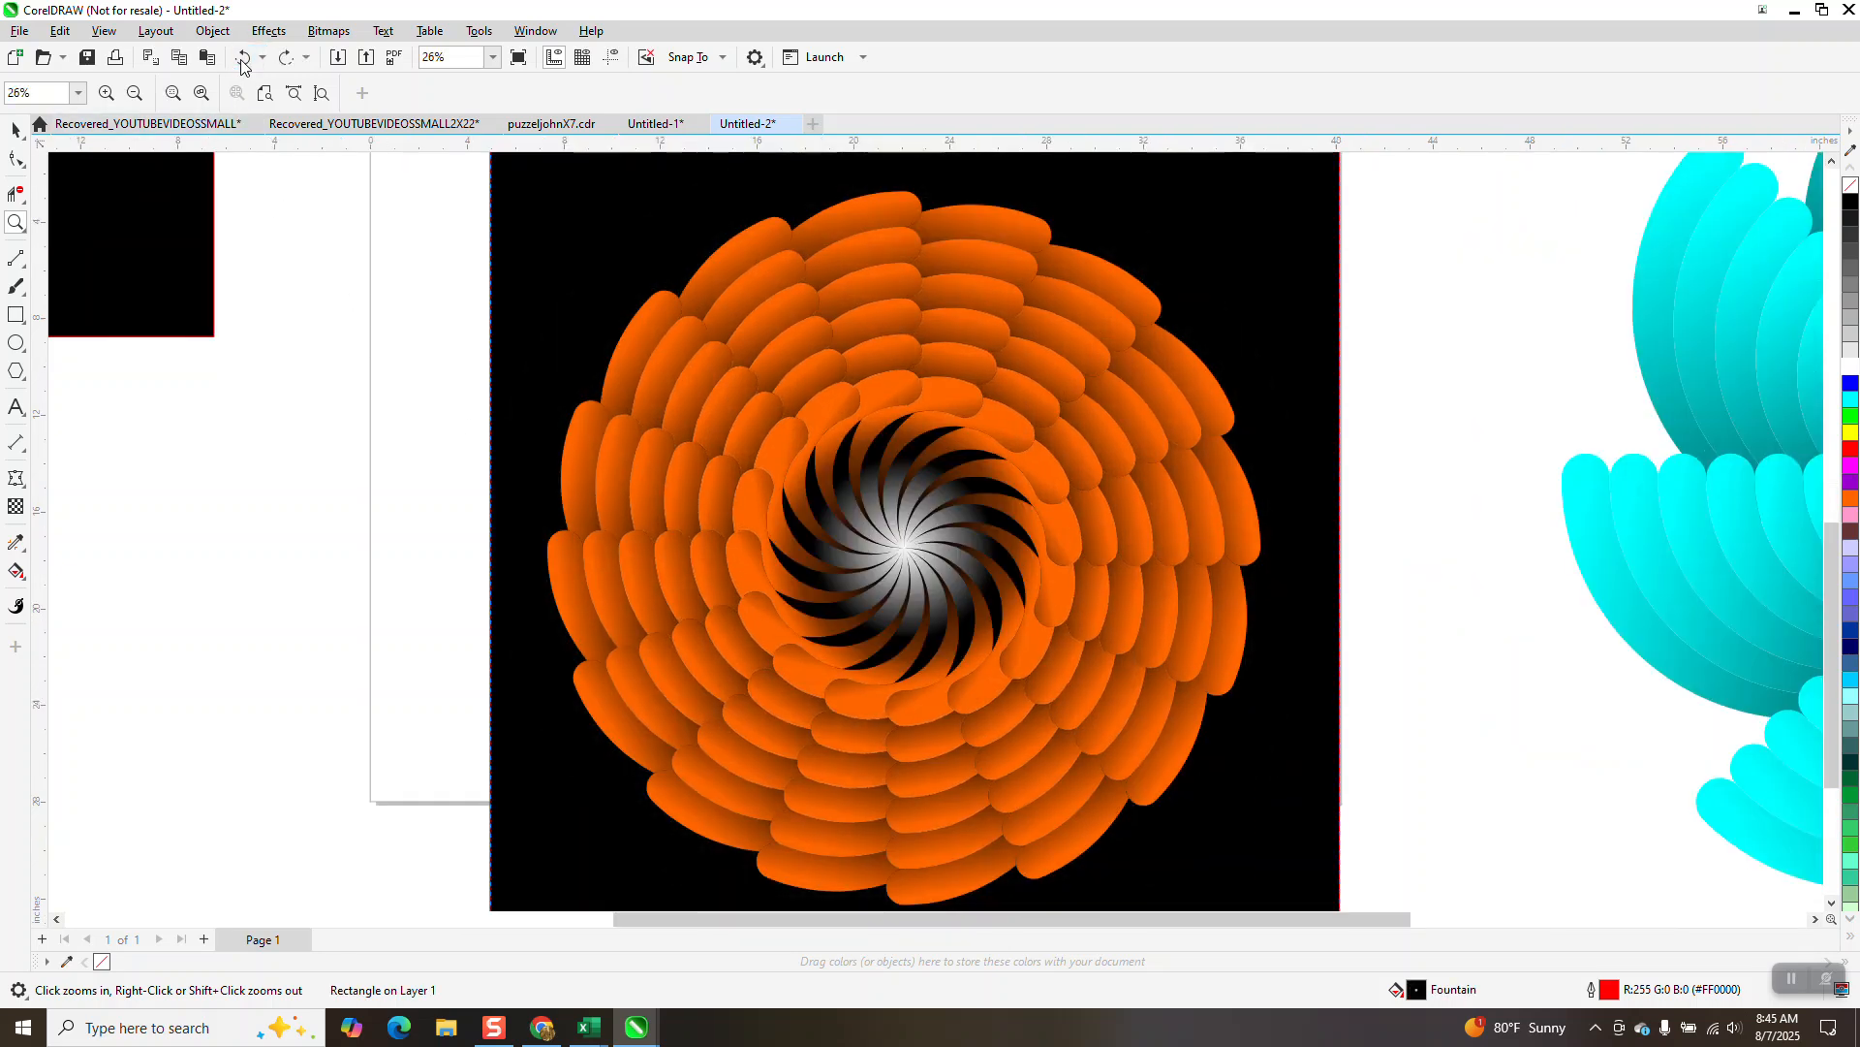
click(242, 58)
click(242, 58)
click(242, 58)
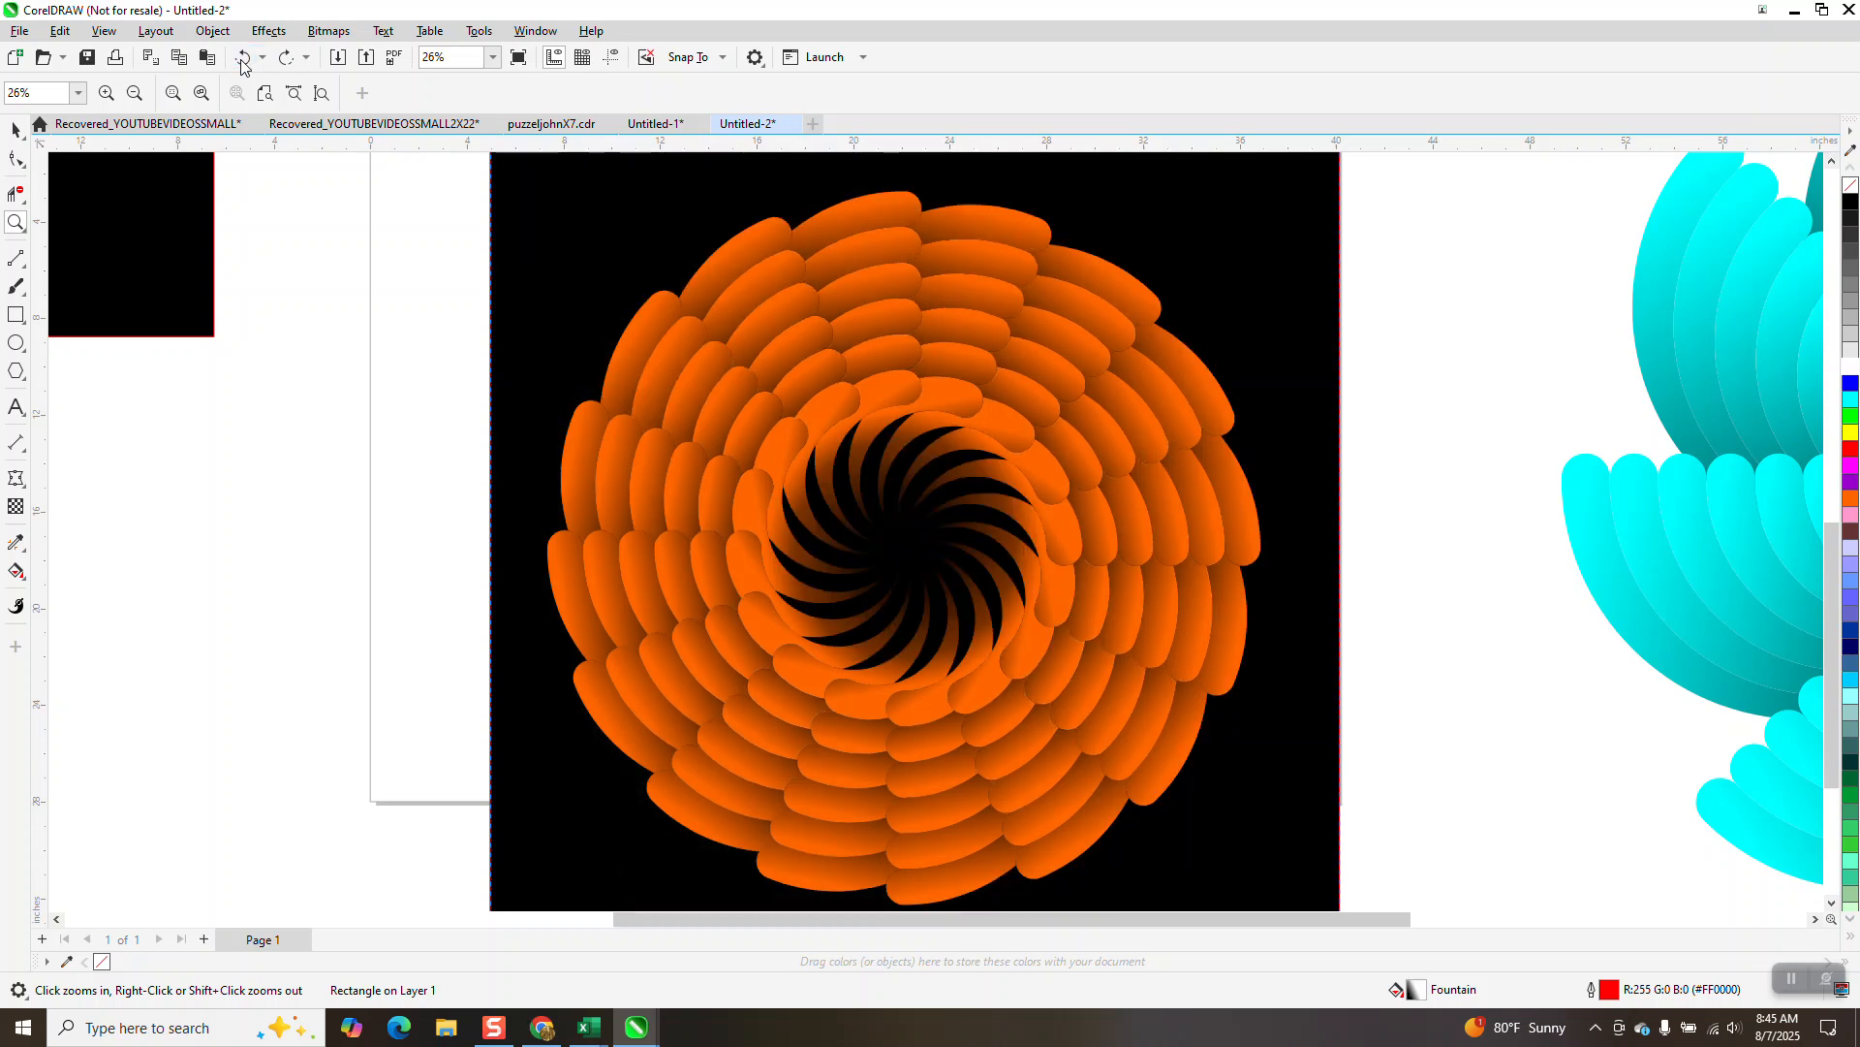